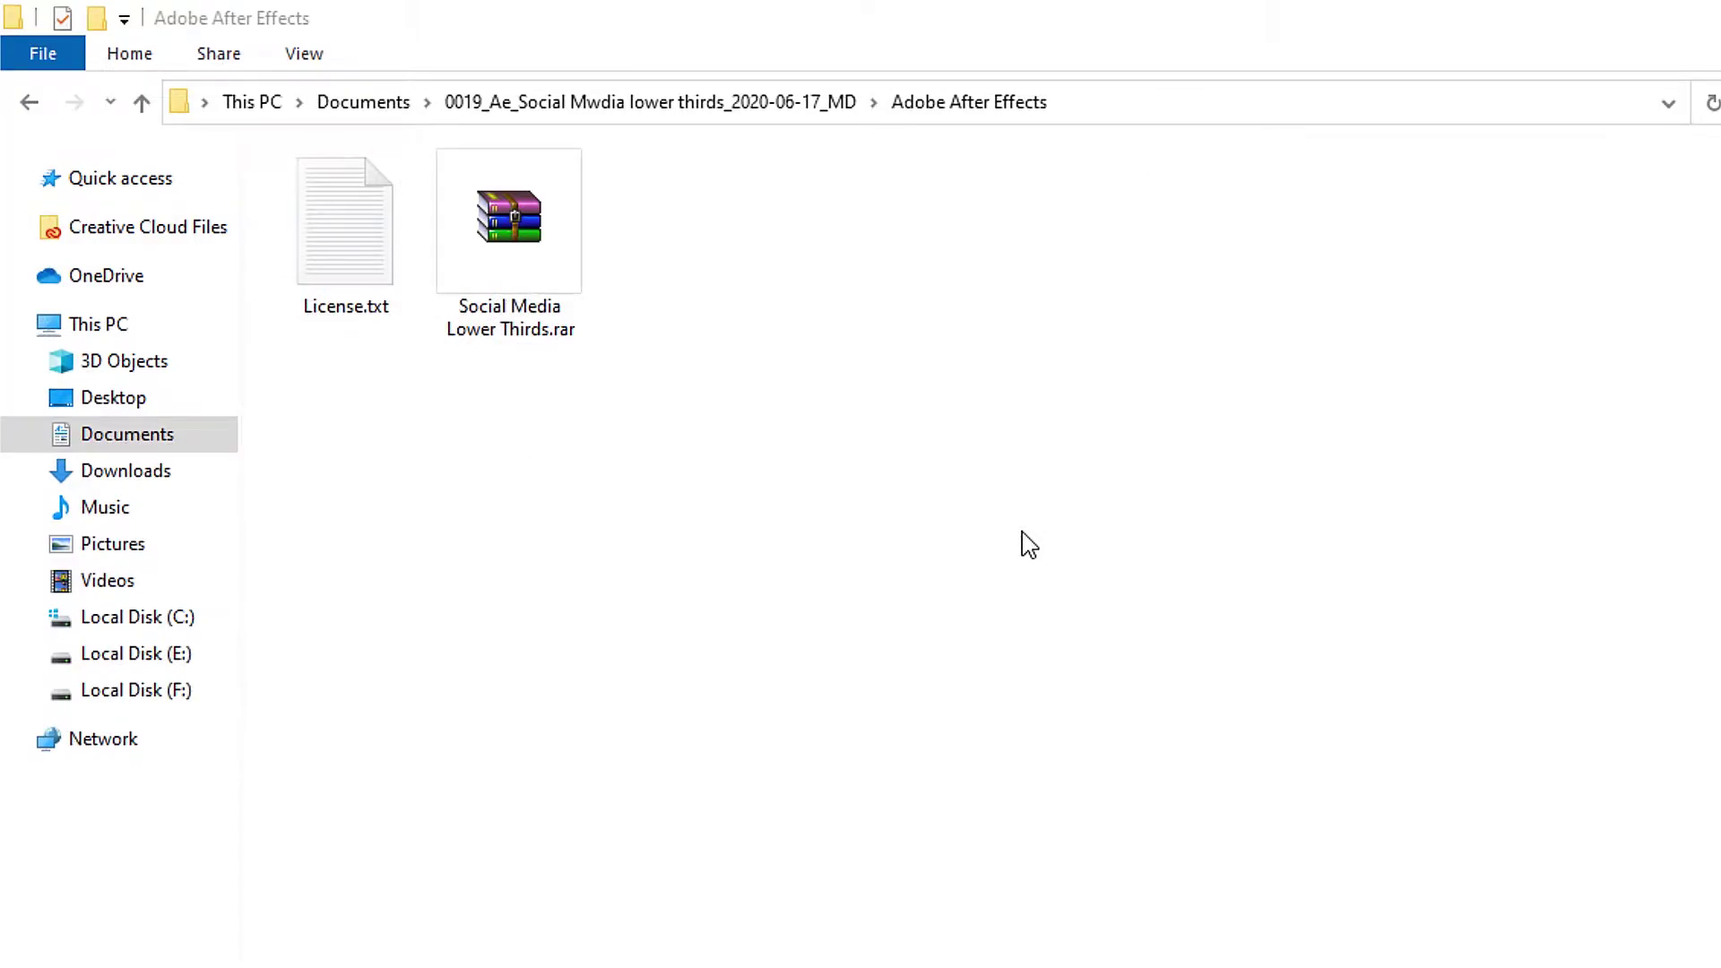
Select and open the Social Media Lower Thirds archive item in File Explorer.
{"action": "left_click", "coordinate": [531, 263]}
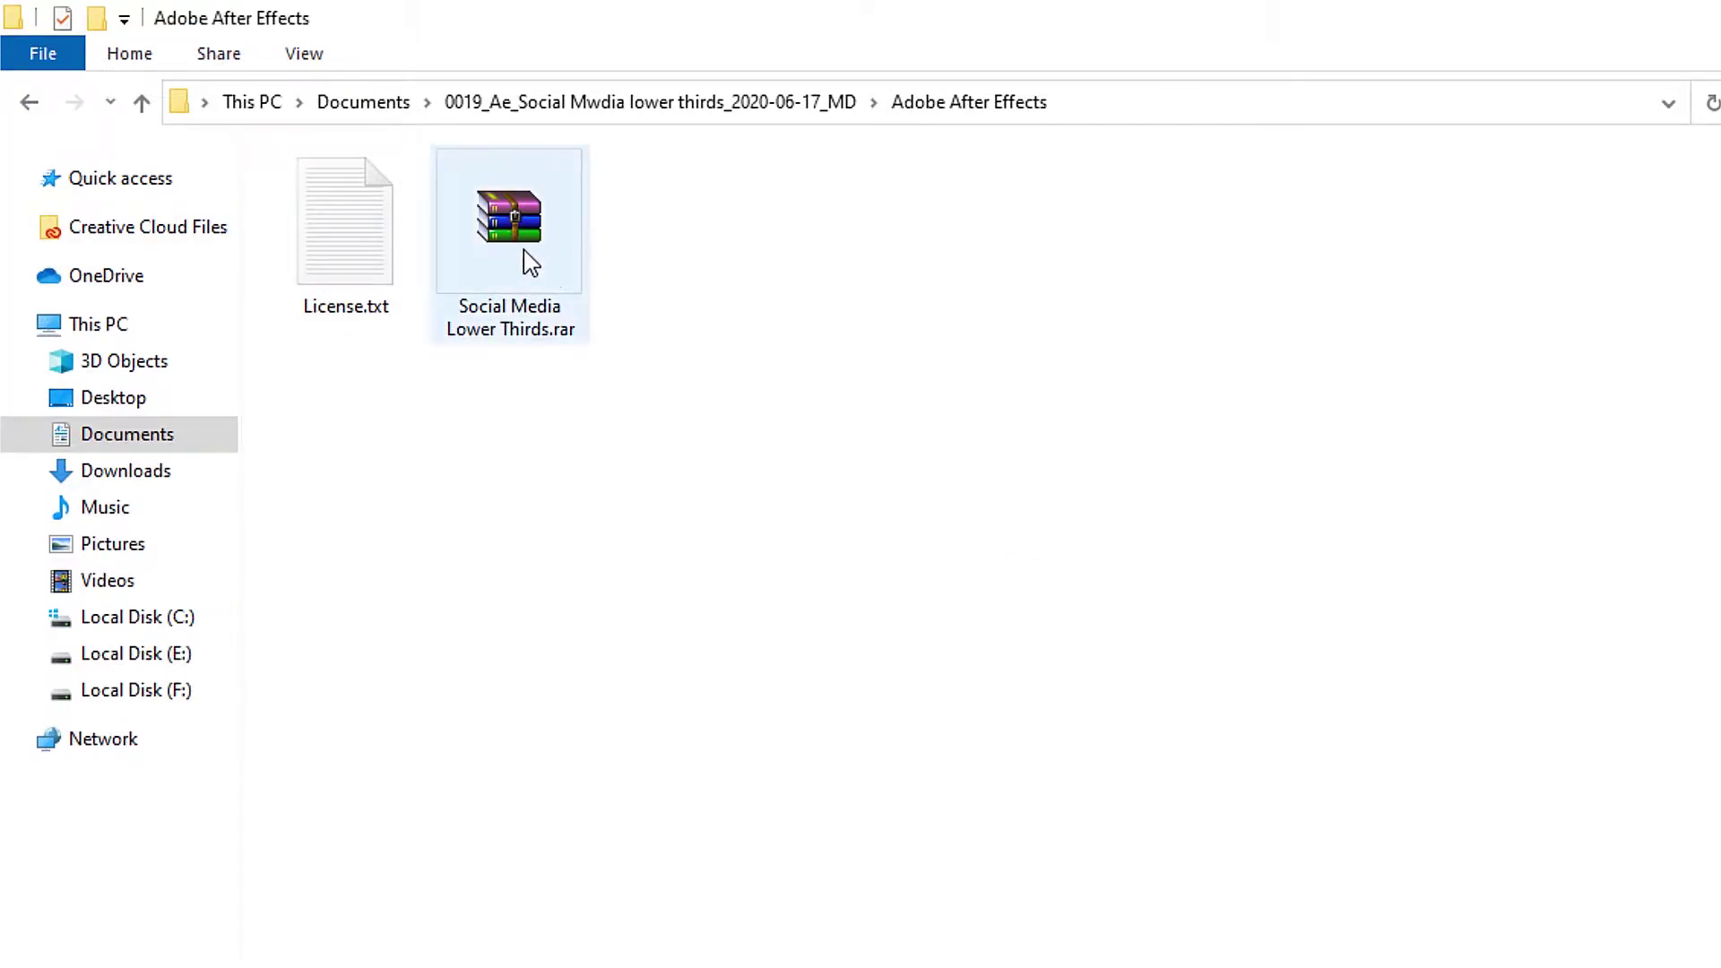
{"action": "double_click", "coordinate": [516, 252]}
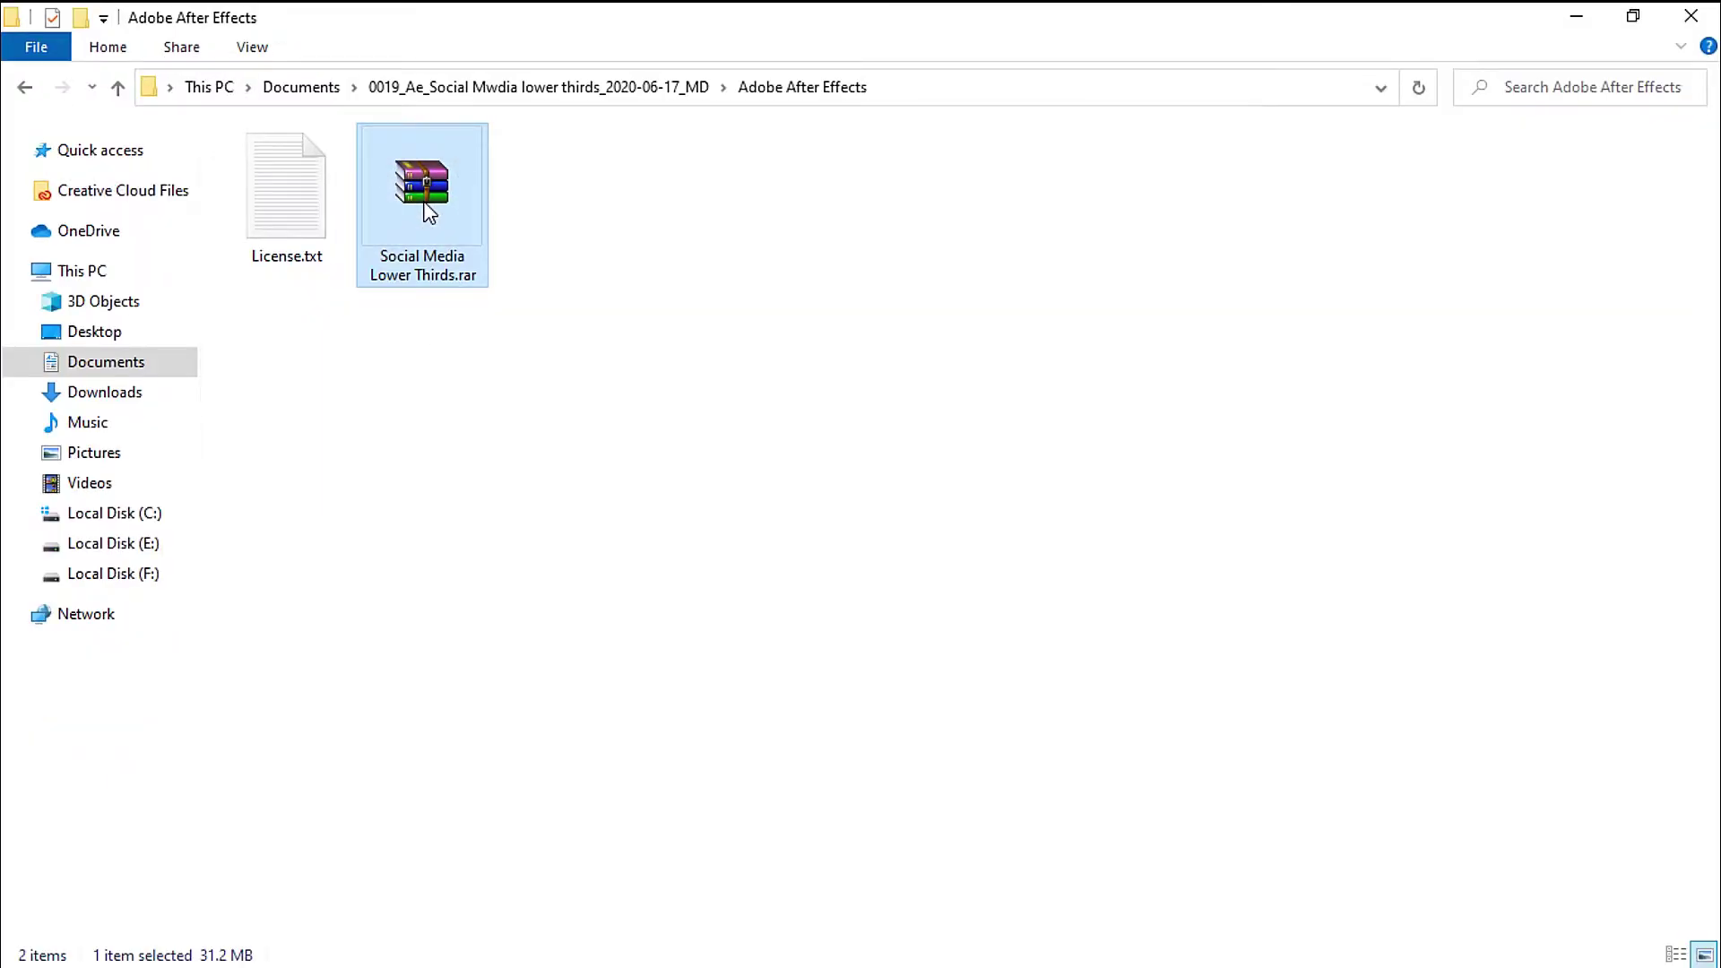
Extract Social Media Lower Thirds.rar here with WinRAR, entering the archive password.
{"action": "right_click", "coordinate": [429, 214]}
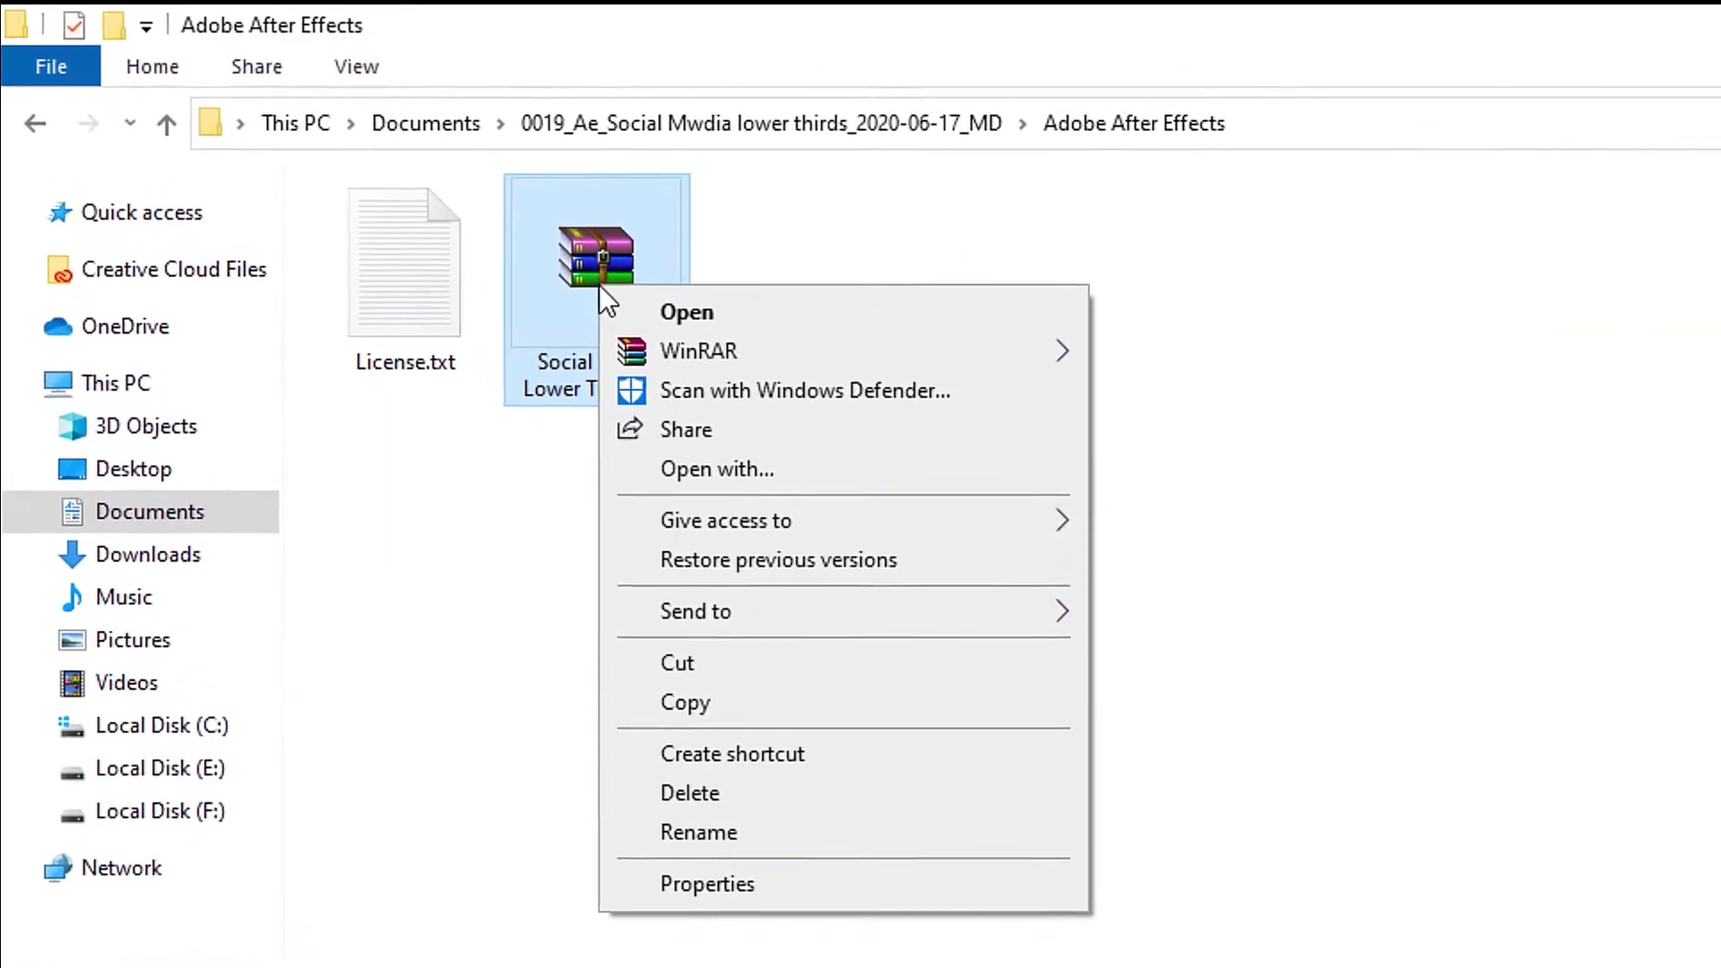
{"action": "mouse_move", "coordinate": [911, 356]}
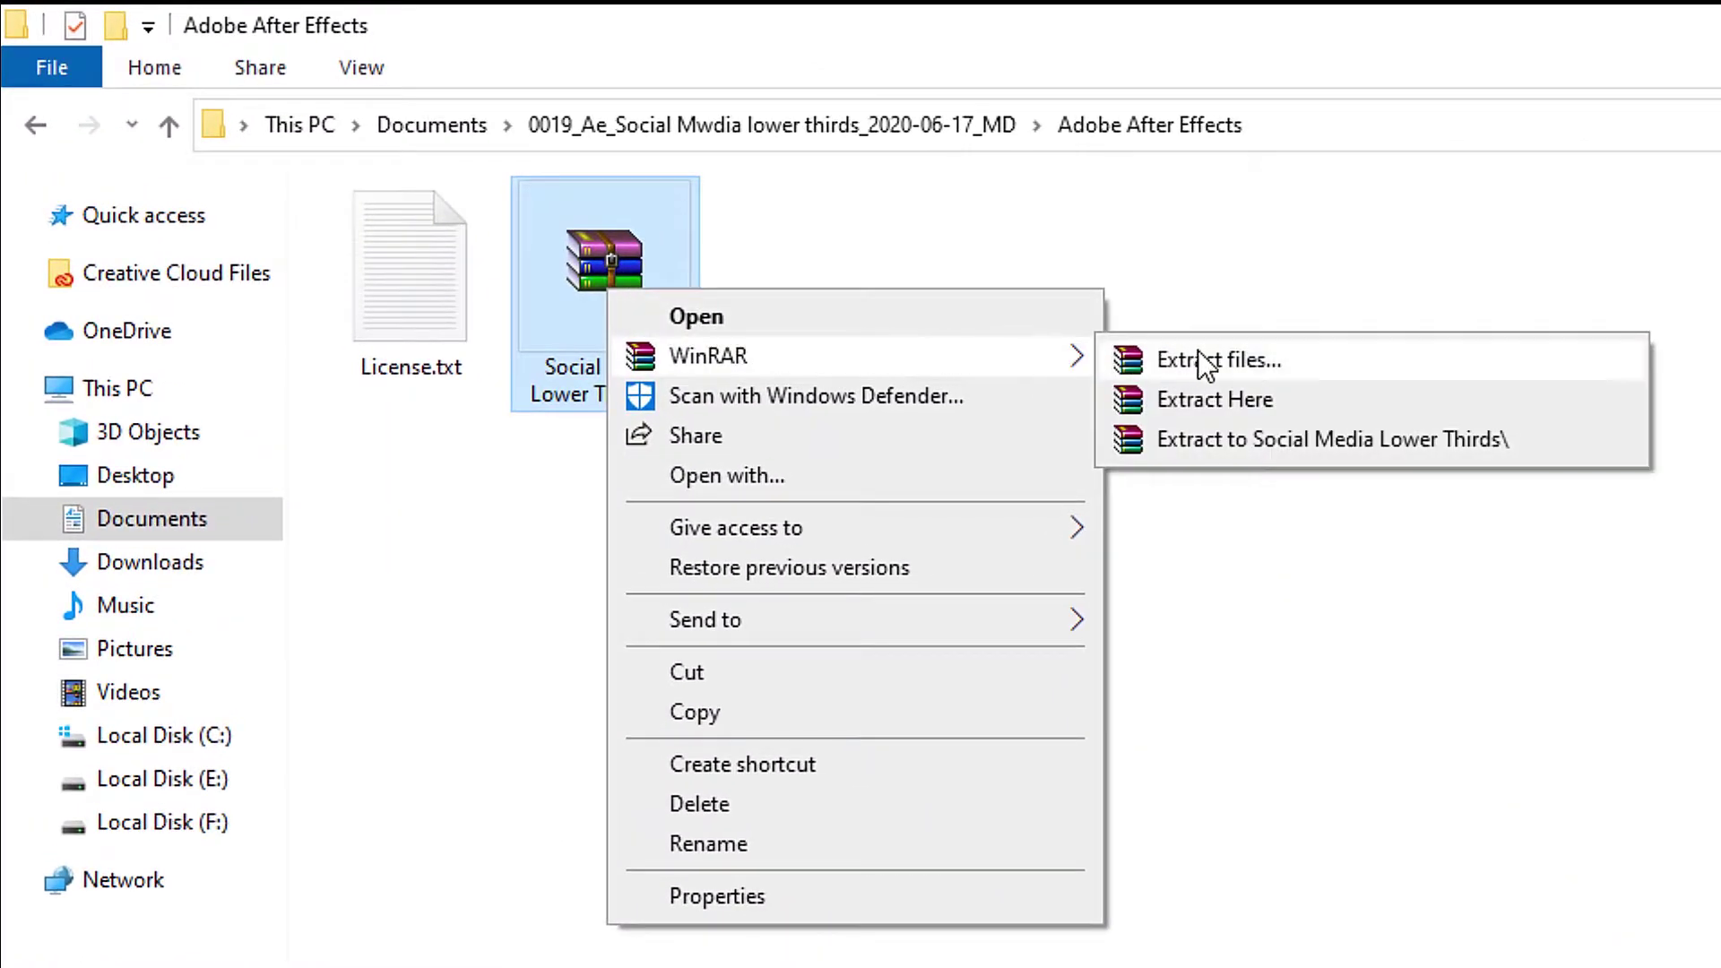
{"action": "left_click", "coordinate": [1221, 400]}
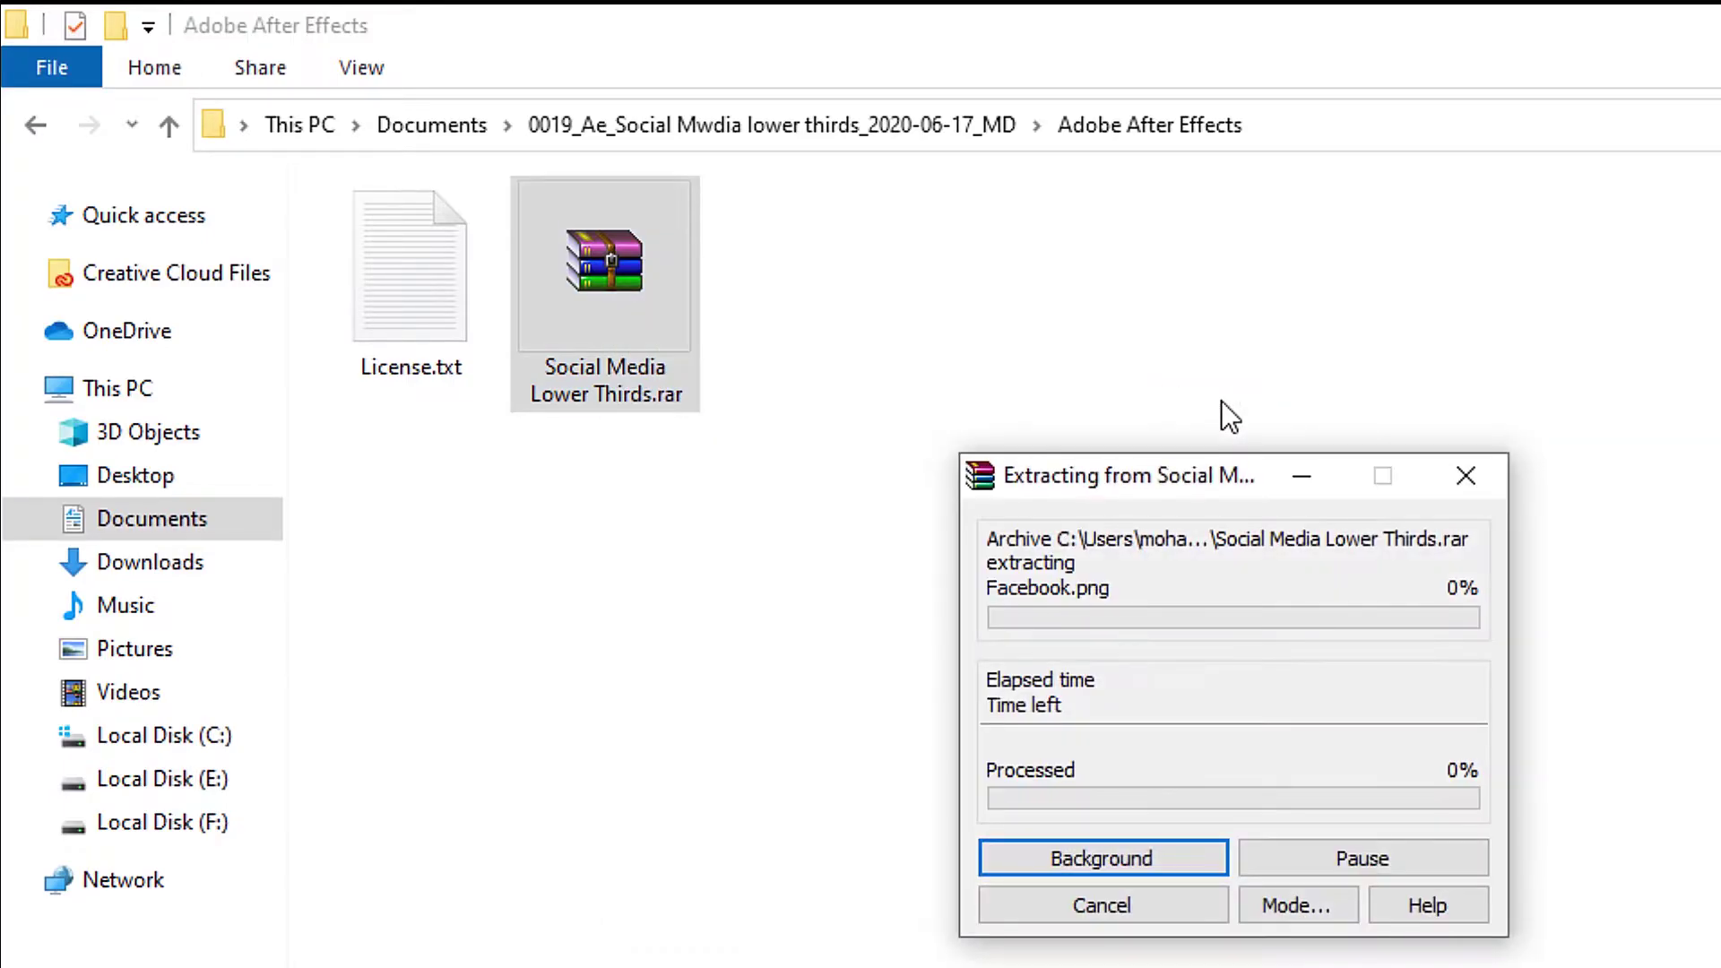
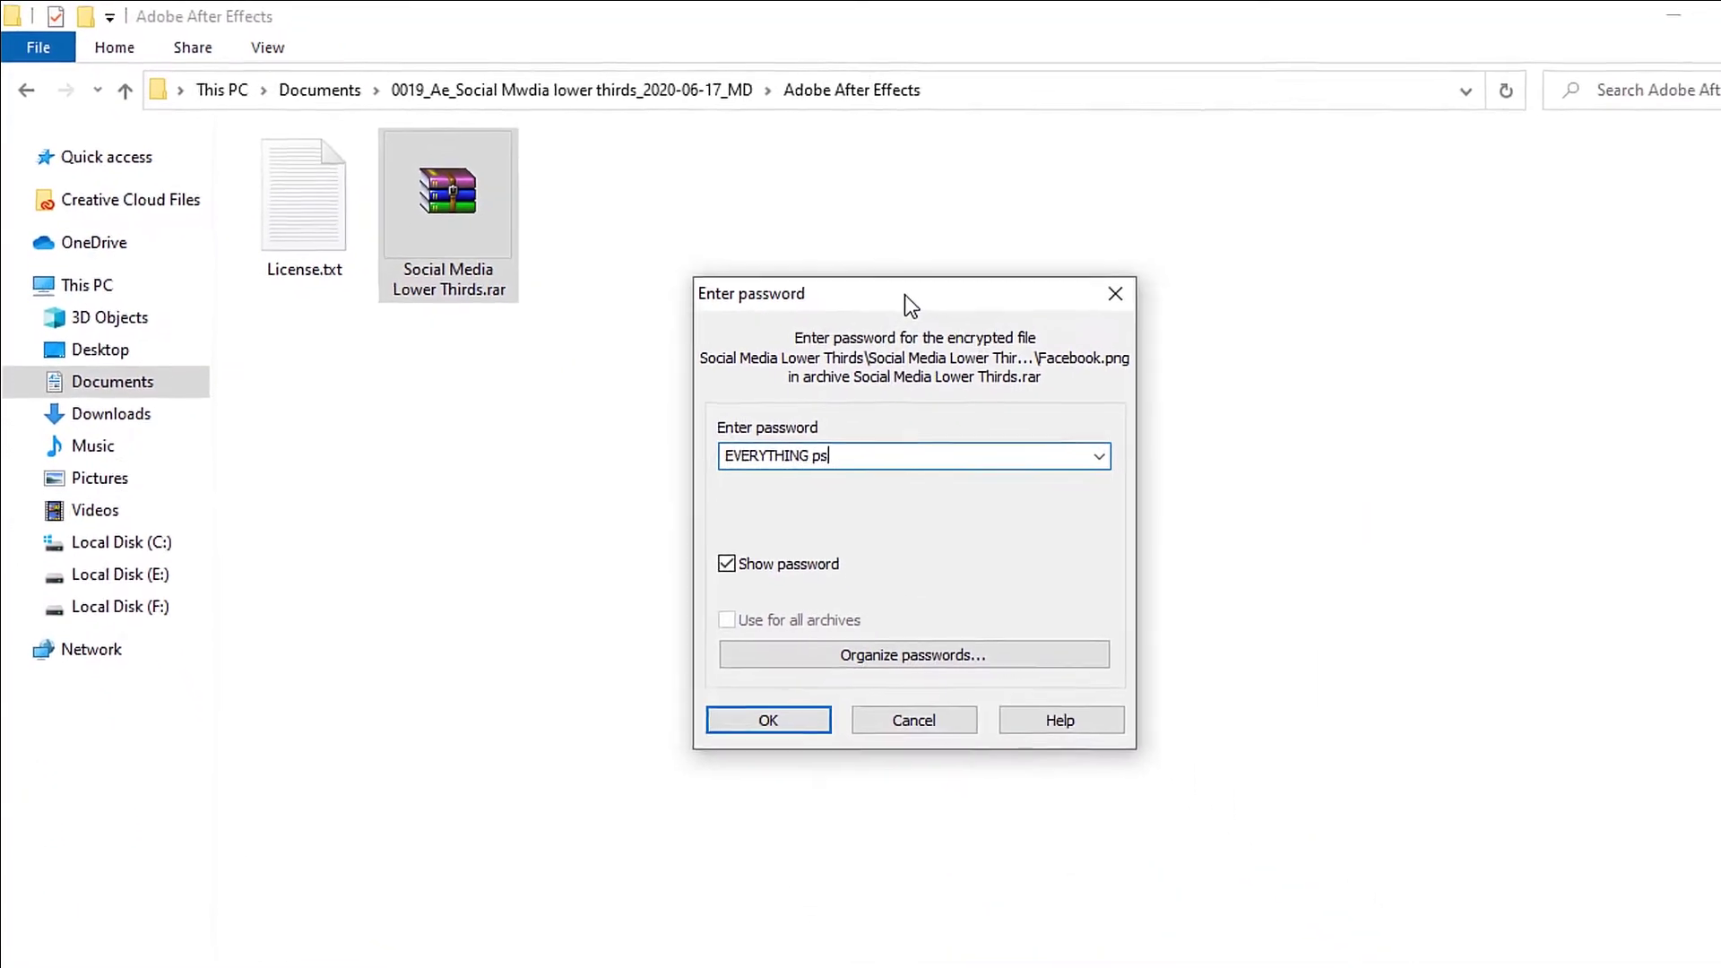
{"action": "key", "text": "Return"}
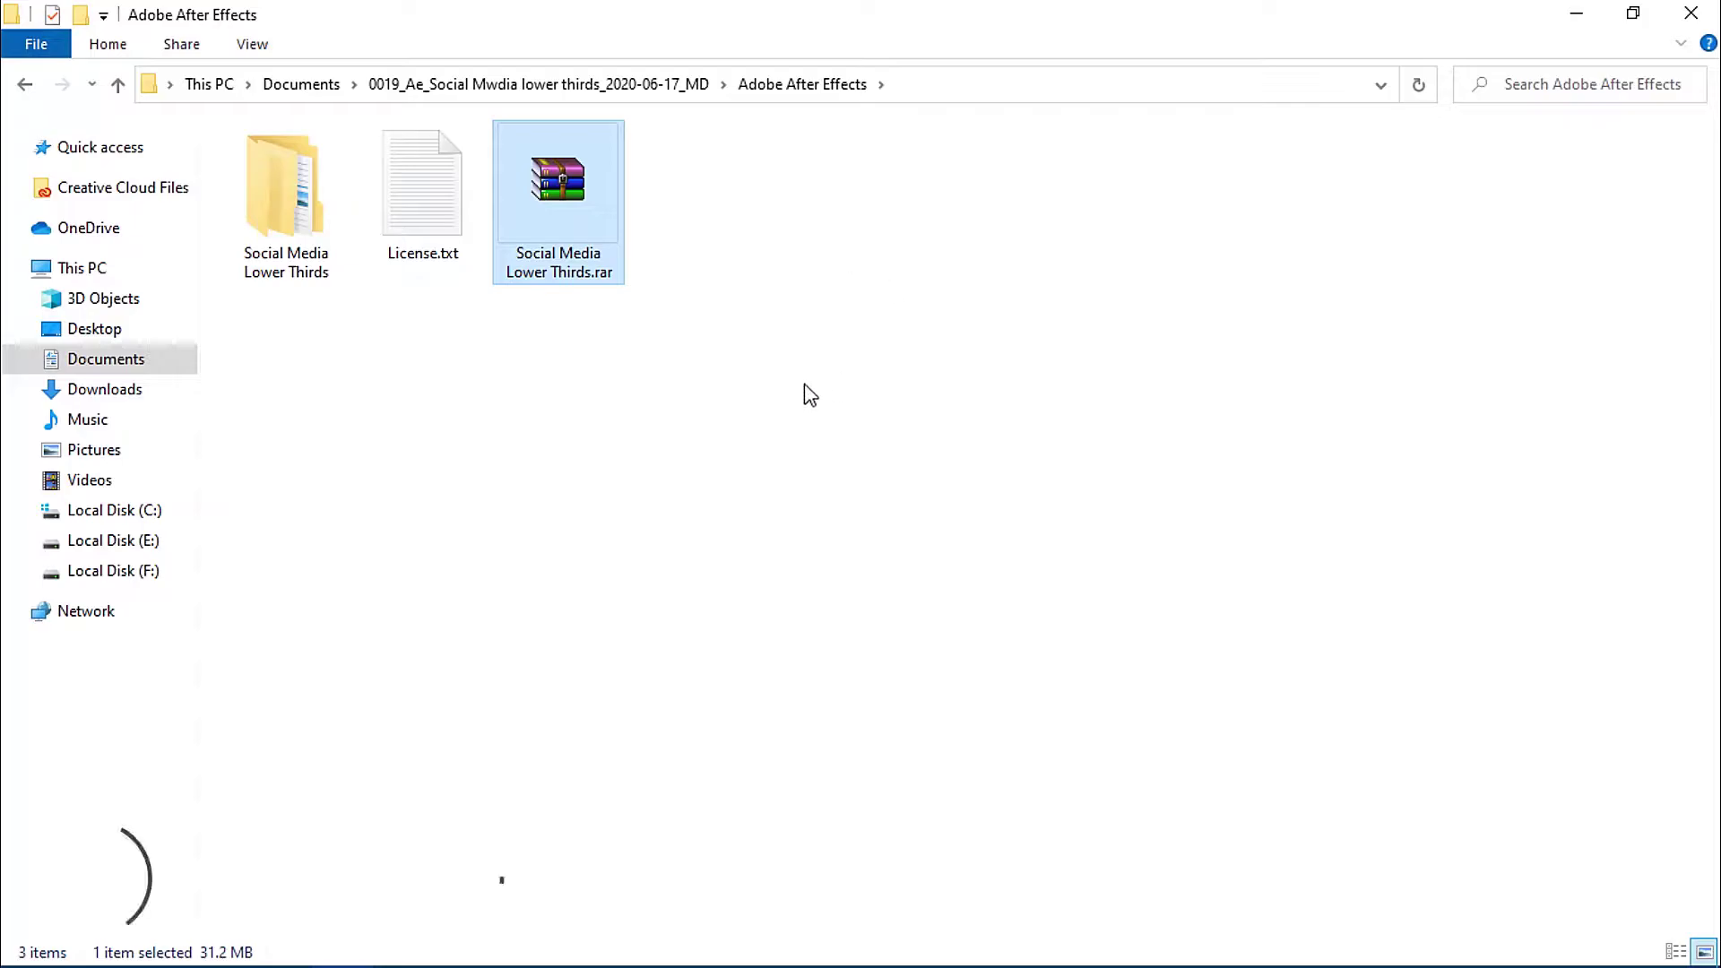
Go into Social Media Lower Thirds_E2D and launch Social Lower thirds.aep.
{"action": "left_click", "coordinate": [292, 190]}
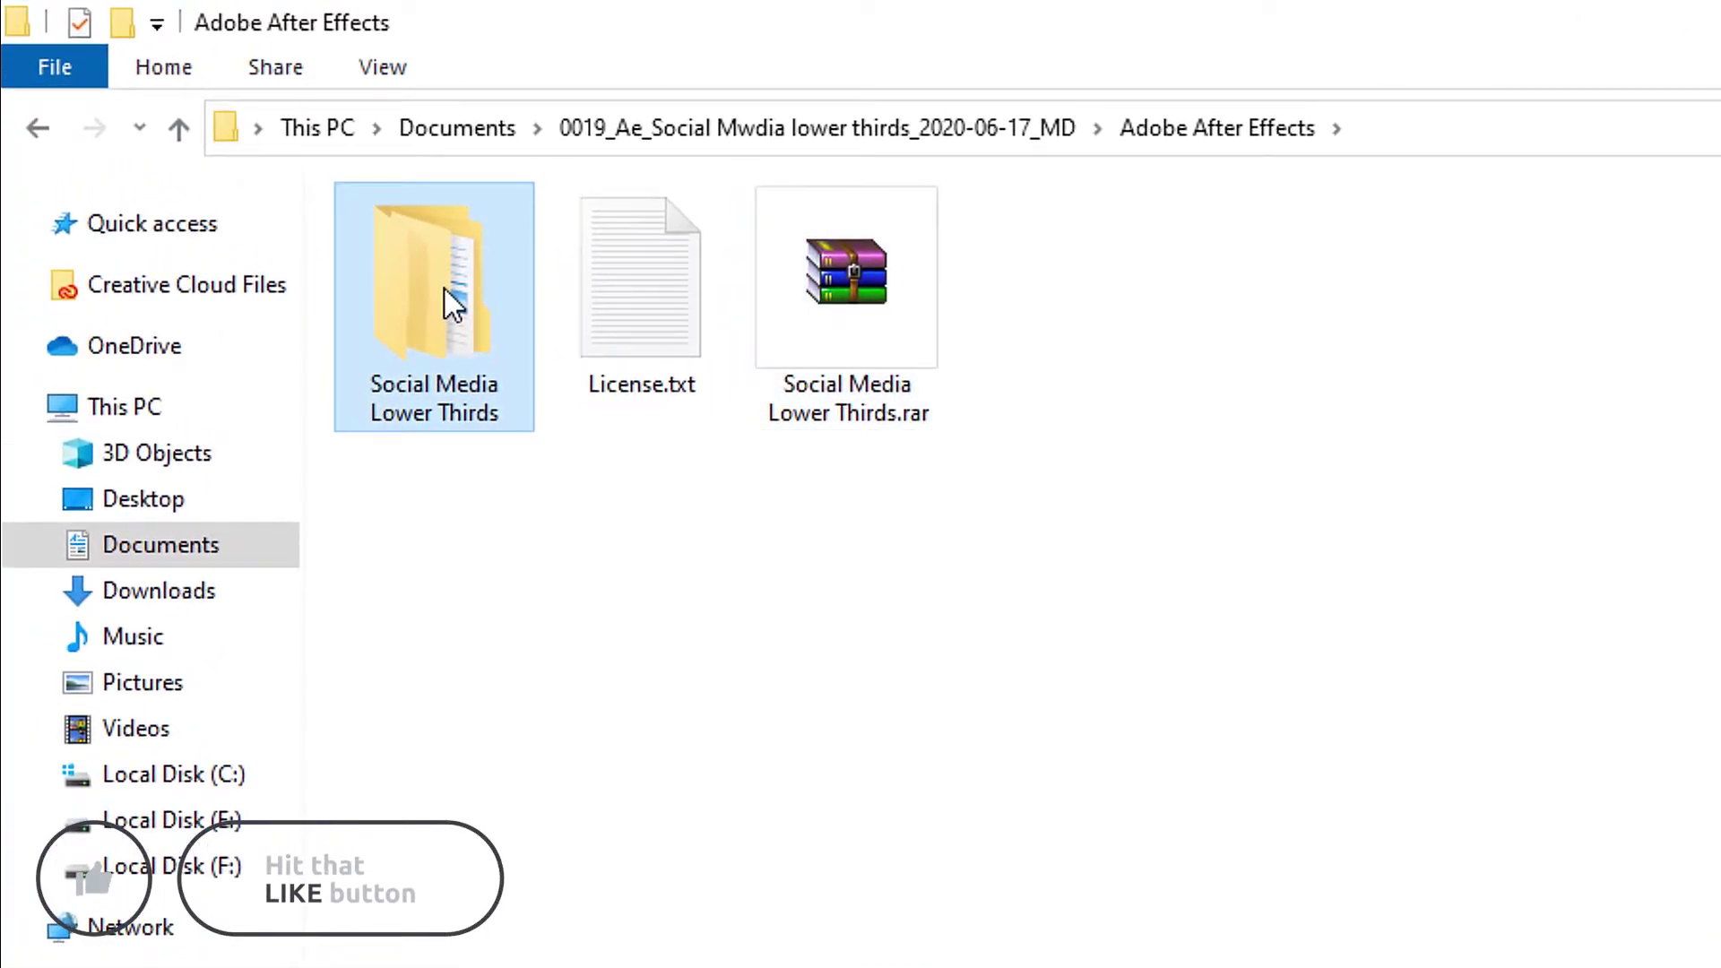
{"action": "double_click", "coordinate": [445, 289]}
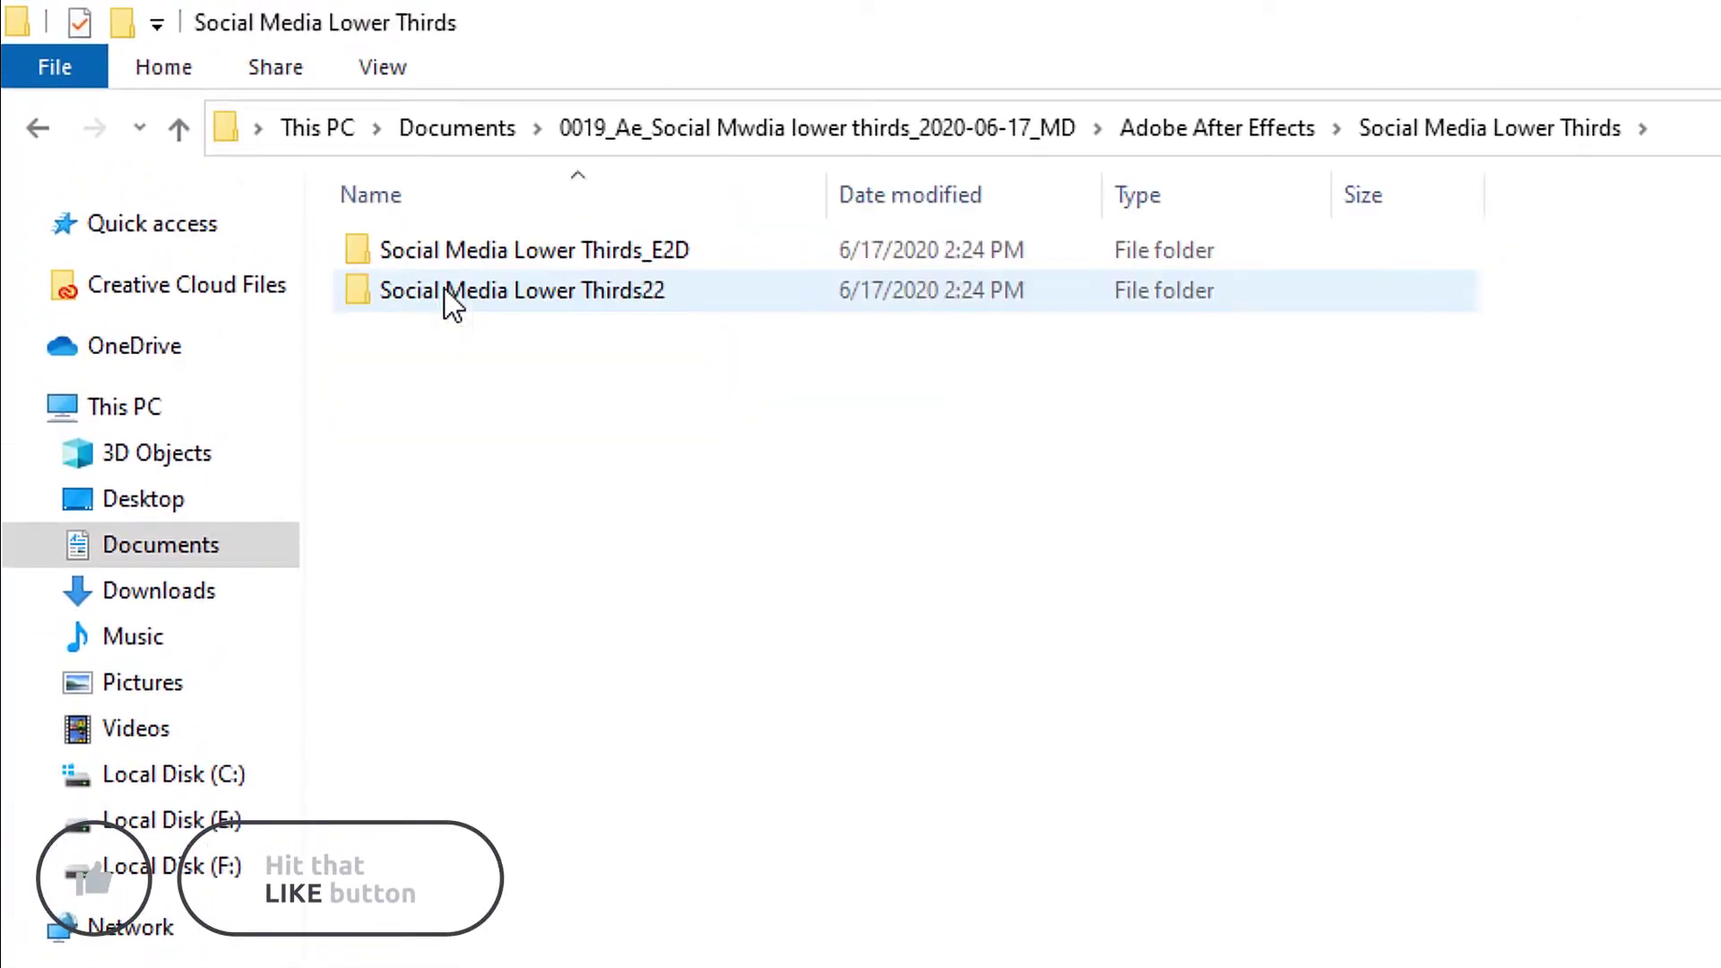
{"action": "double_click", "coordinate": [485, 253]}
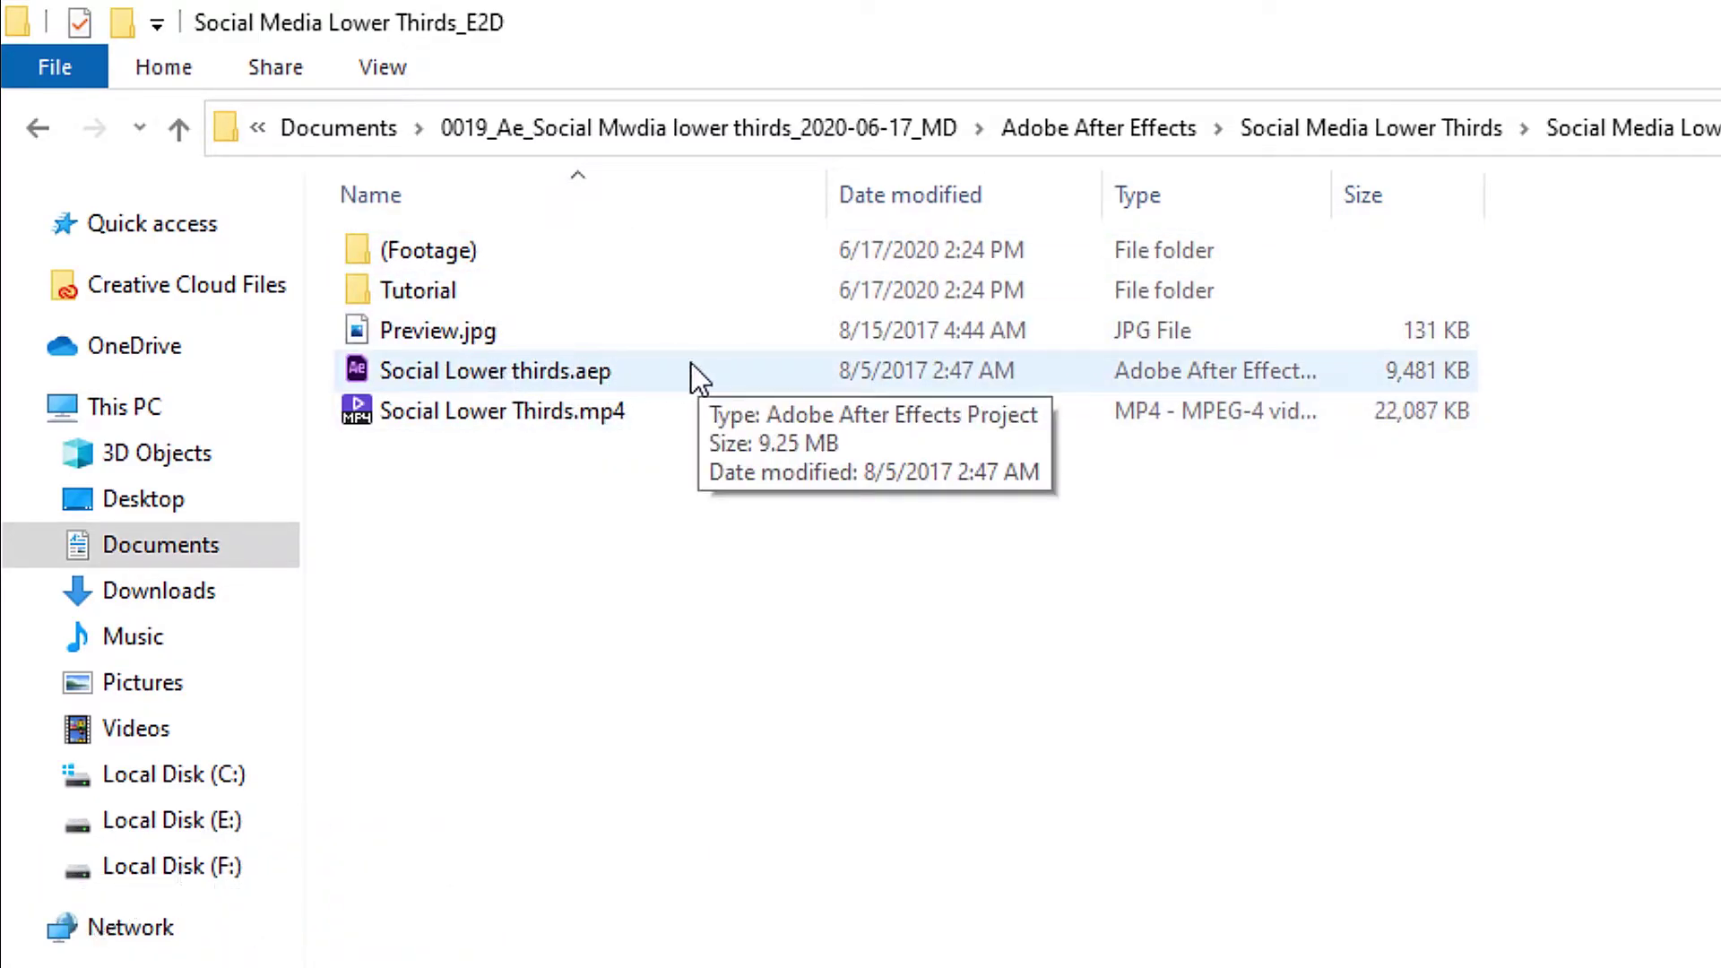
{"action": "double_click", "coordinate": [507, 369]}
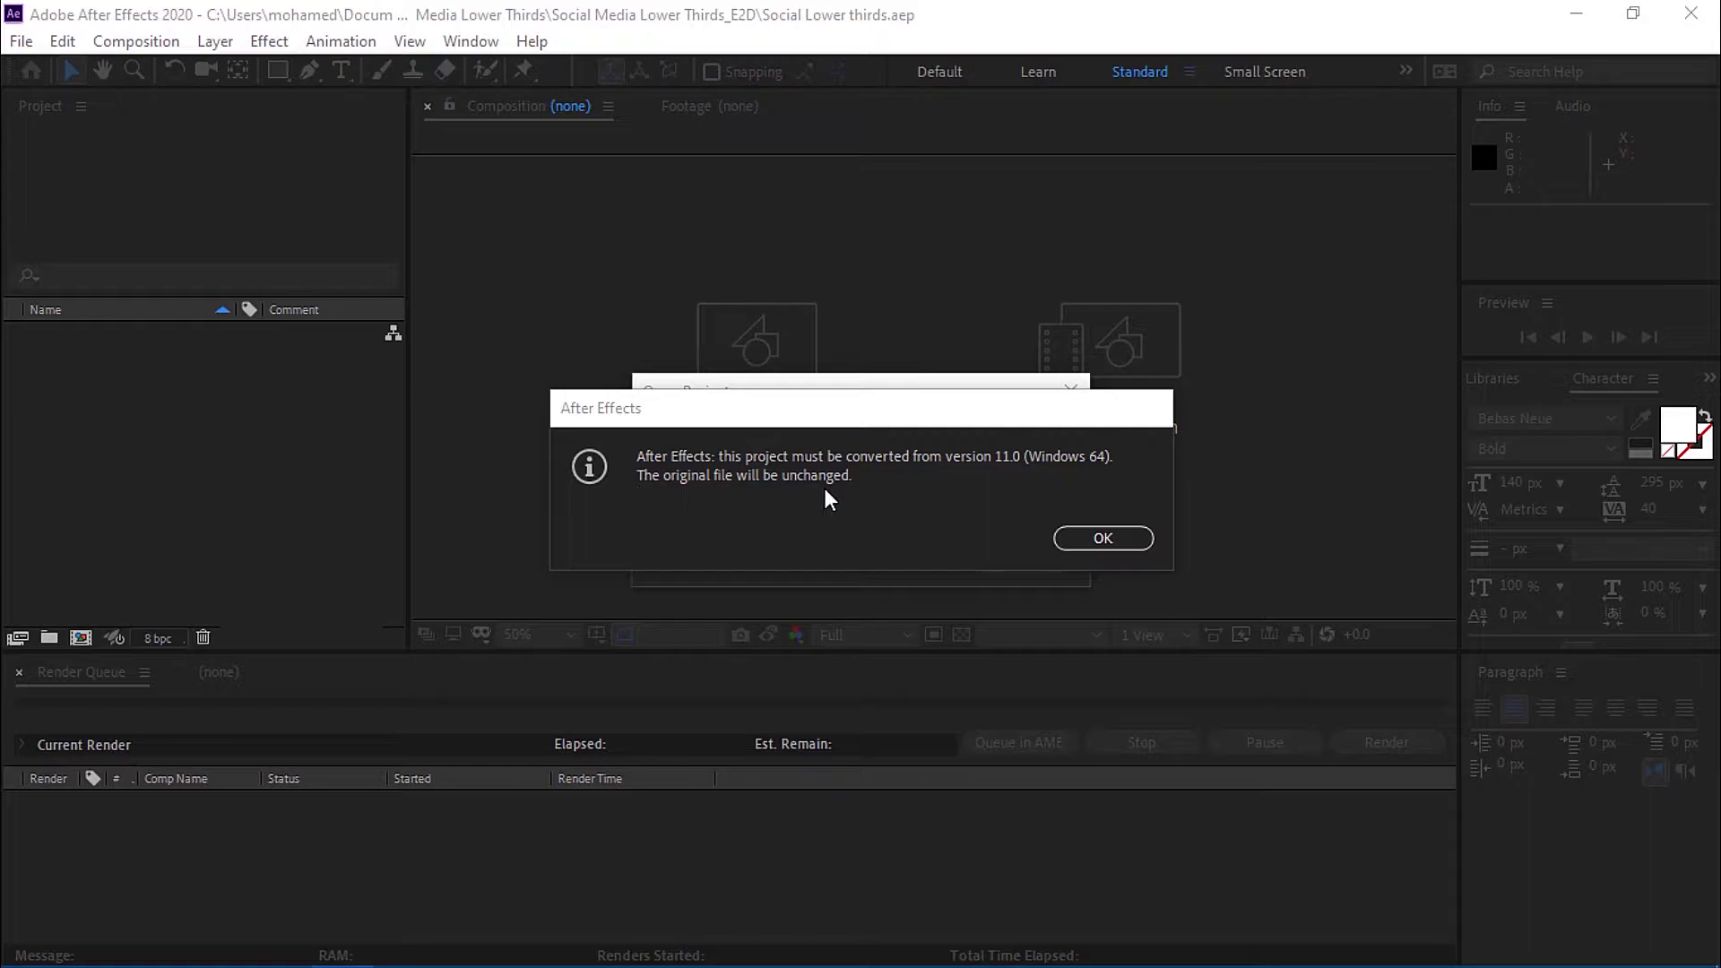
Accept the project conversion and show the Preview comp at Quarter resolution from its start.
{"action": "left_click", "coordinate": [1103, 540]}
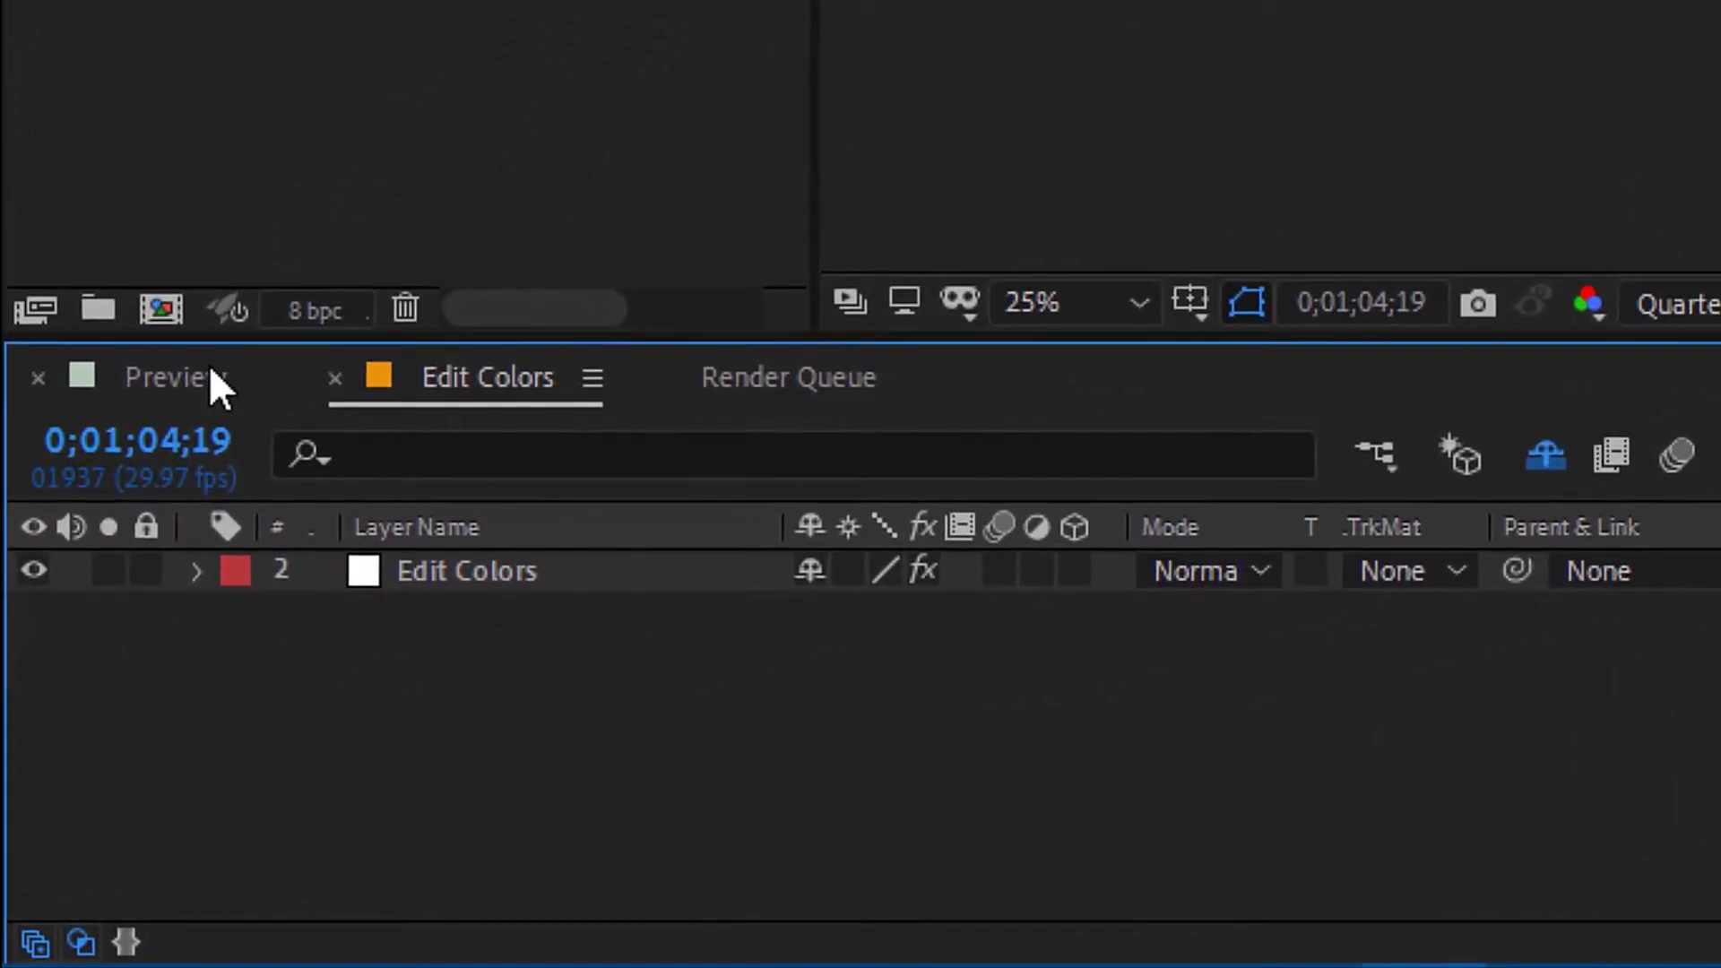
{"action": "left_click", "coordinate": [117, 541]}
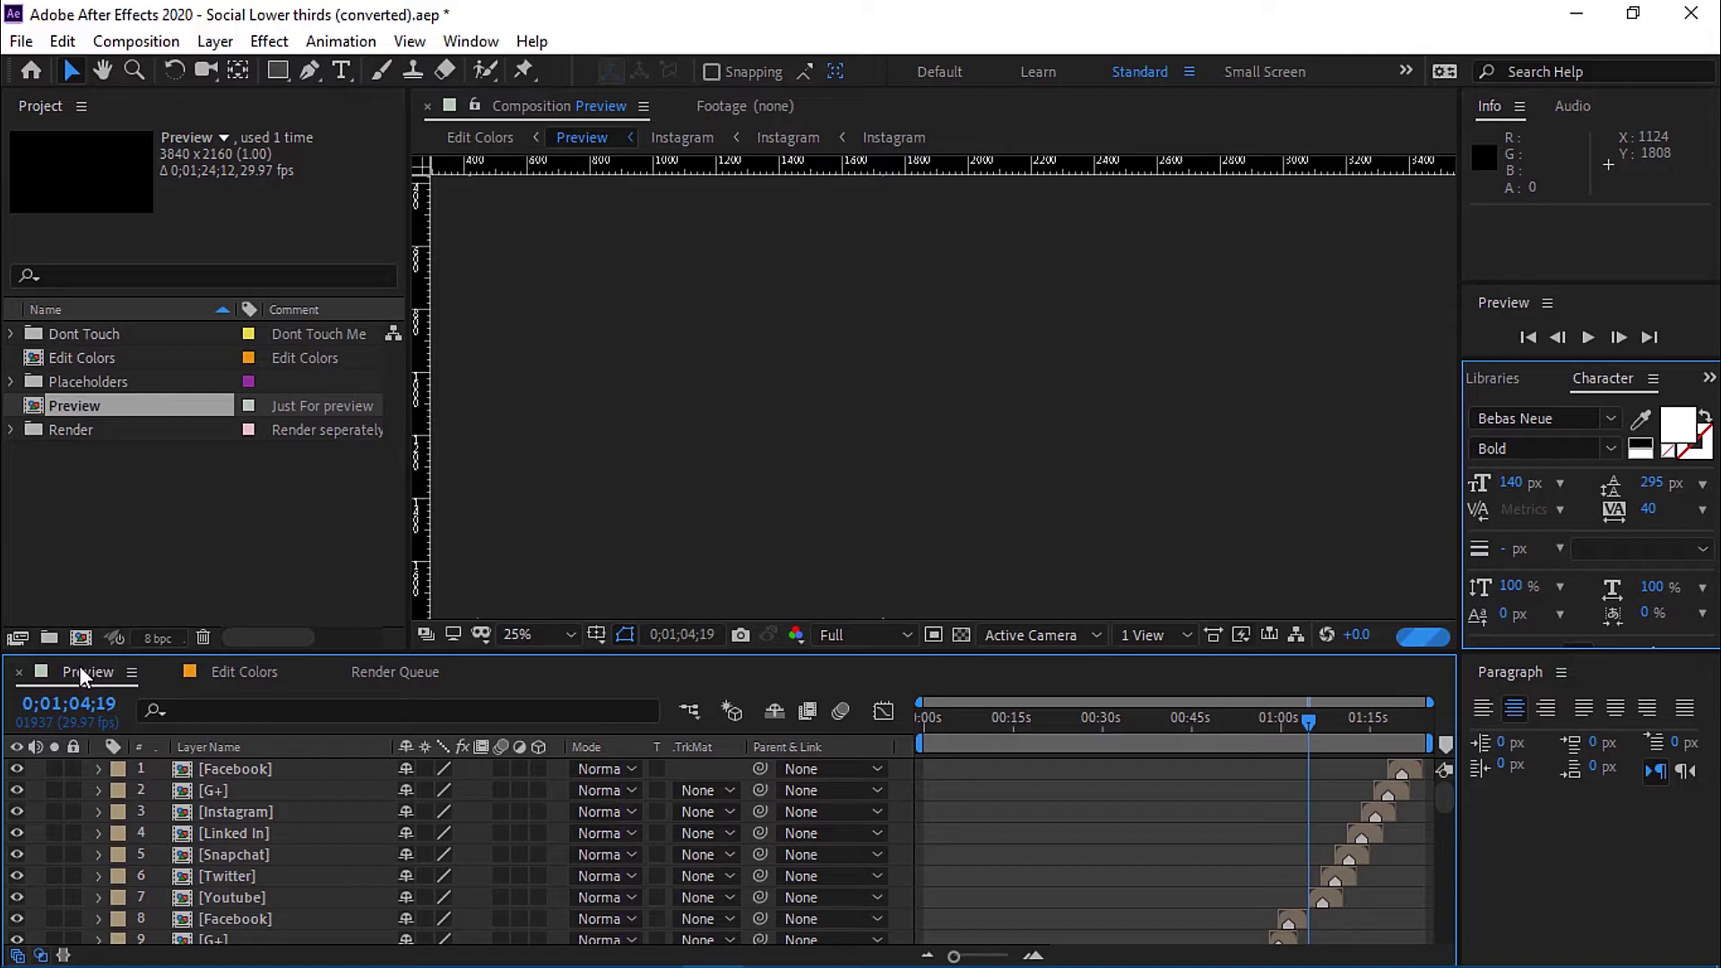
{"action": "left_click", "coordinate": [900, 635]}
{"action": "left_click", "coordinate": [860, 777]}
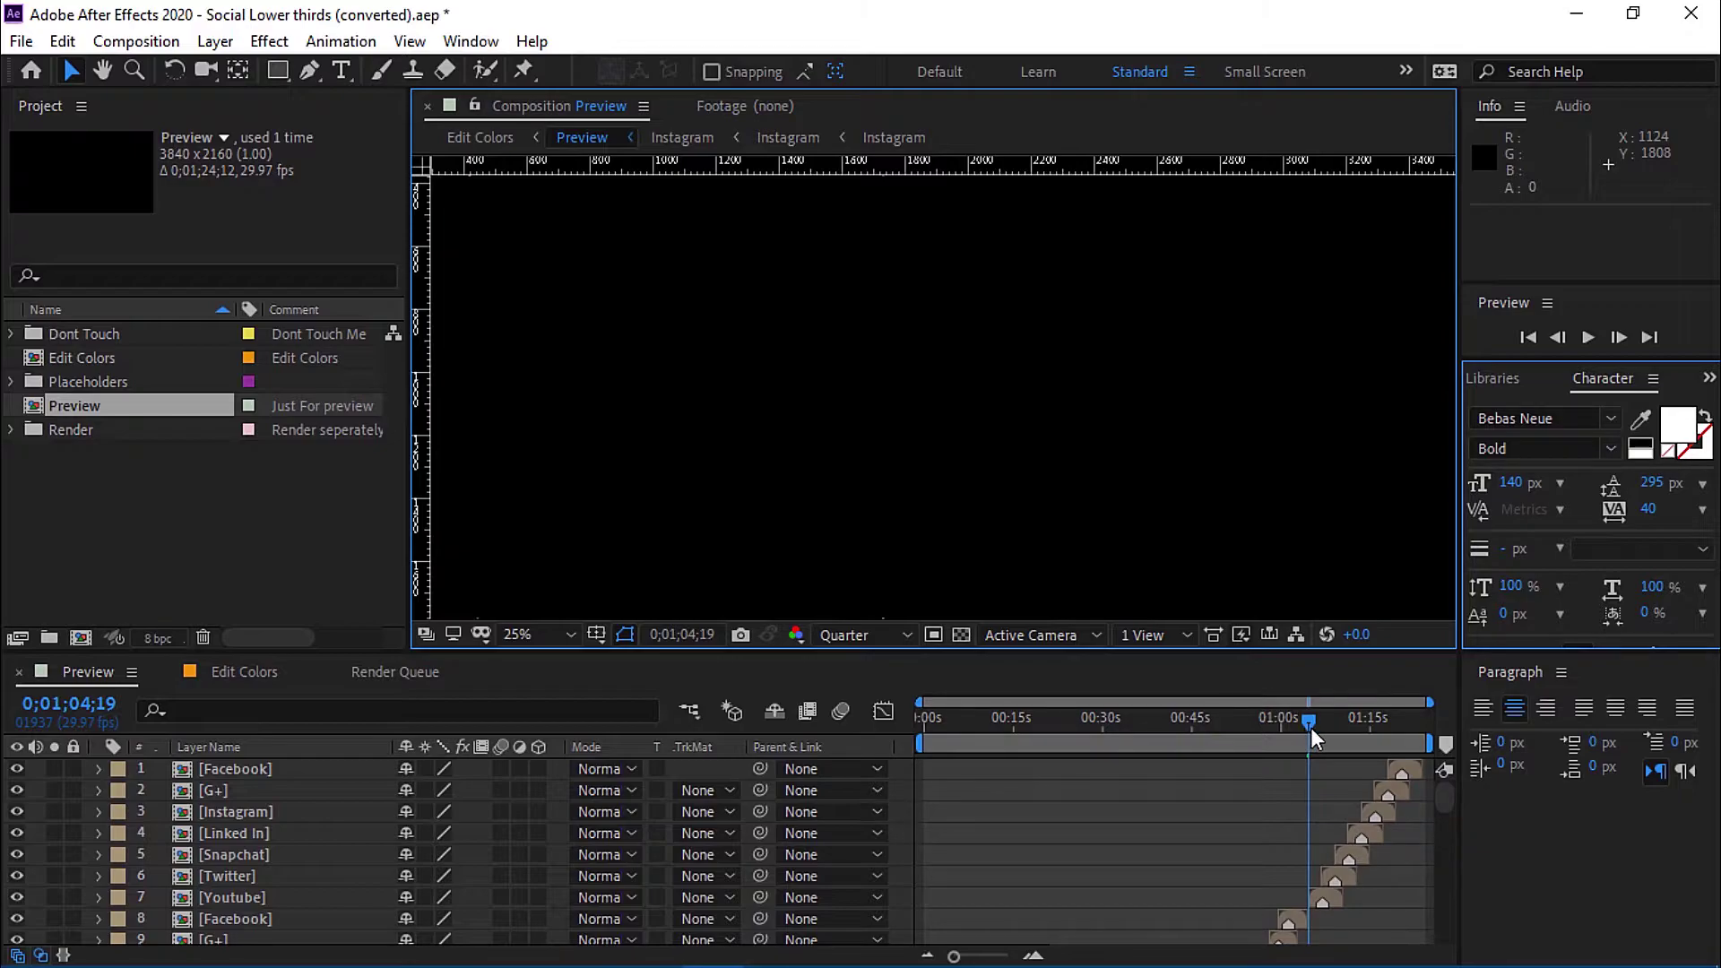
{"action": "left_click_drag", "start_coordinate": [1311, 725], "coordinate": [923, 729]}
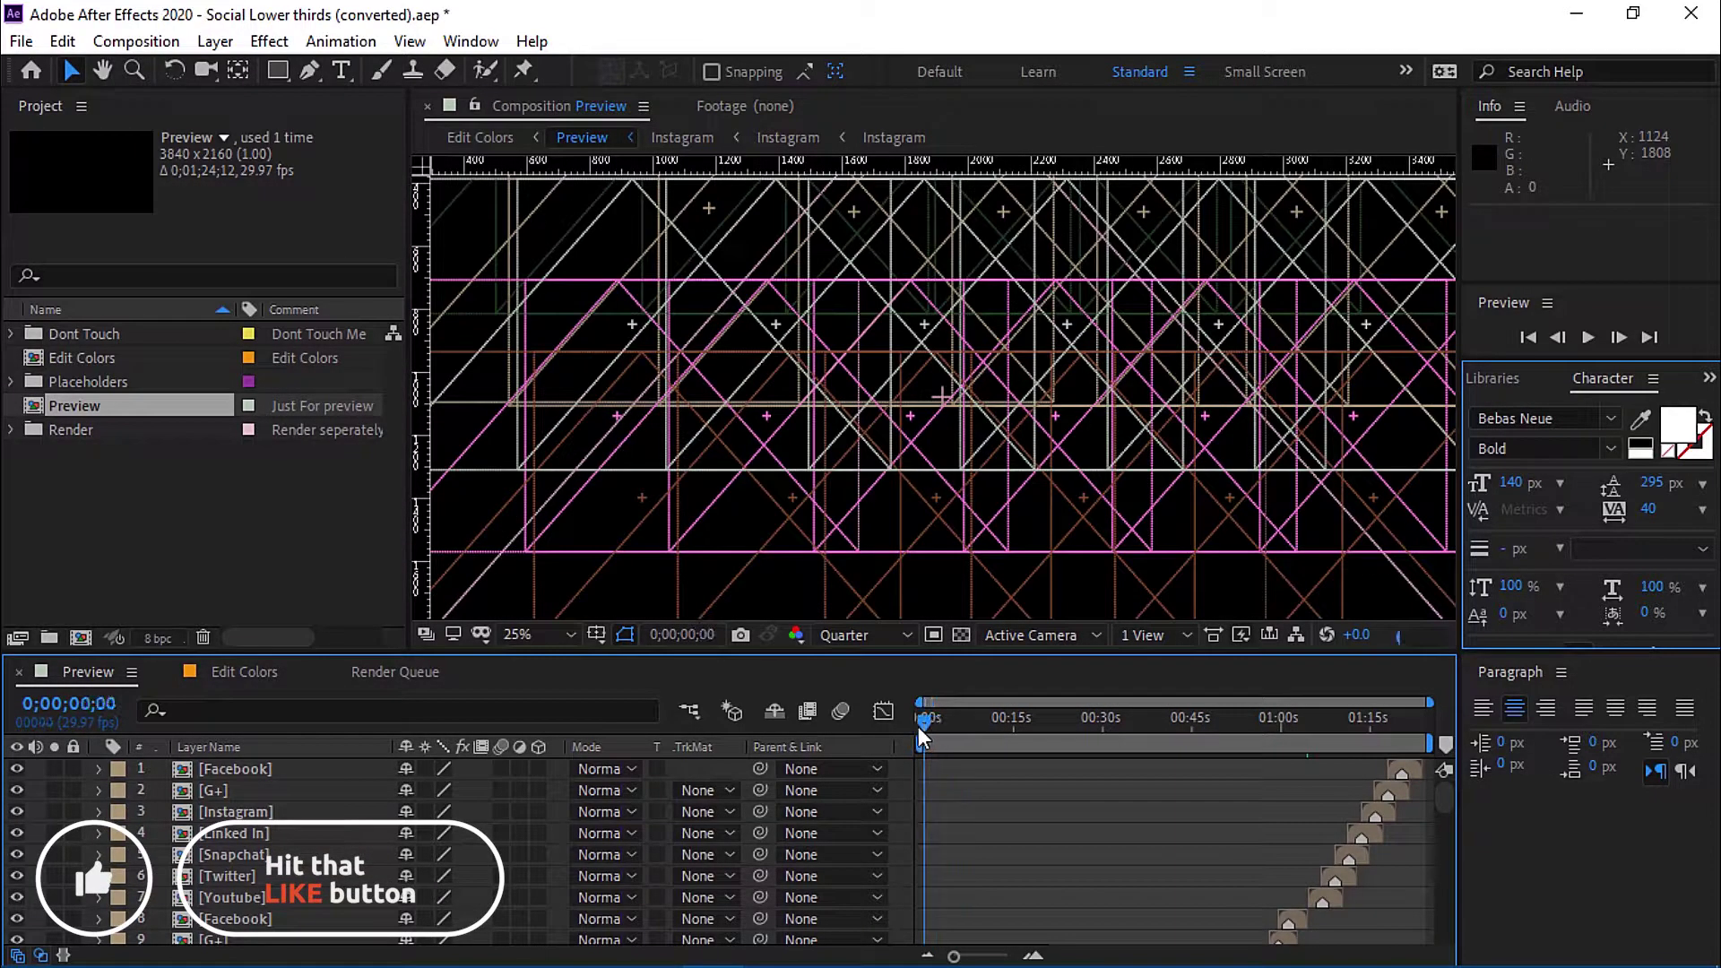
Open layer 70 Youtube, then its inner Youtube precomp, and select the username layer.
{"action": "left_click", "coordinate": [239, 764]}
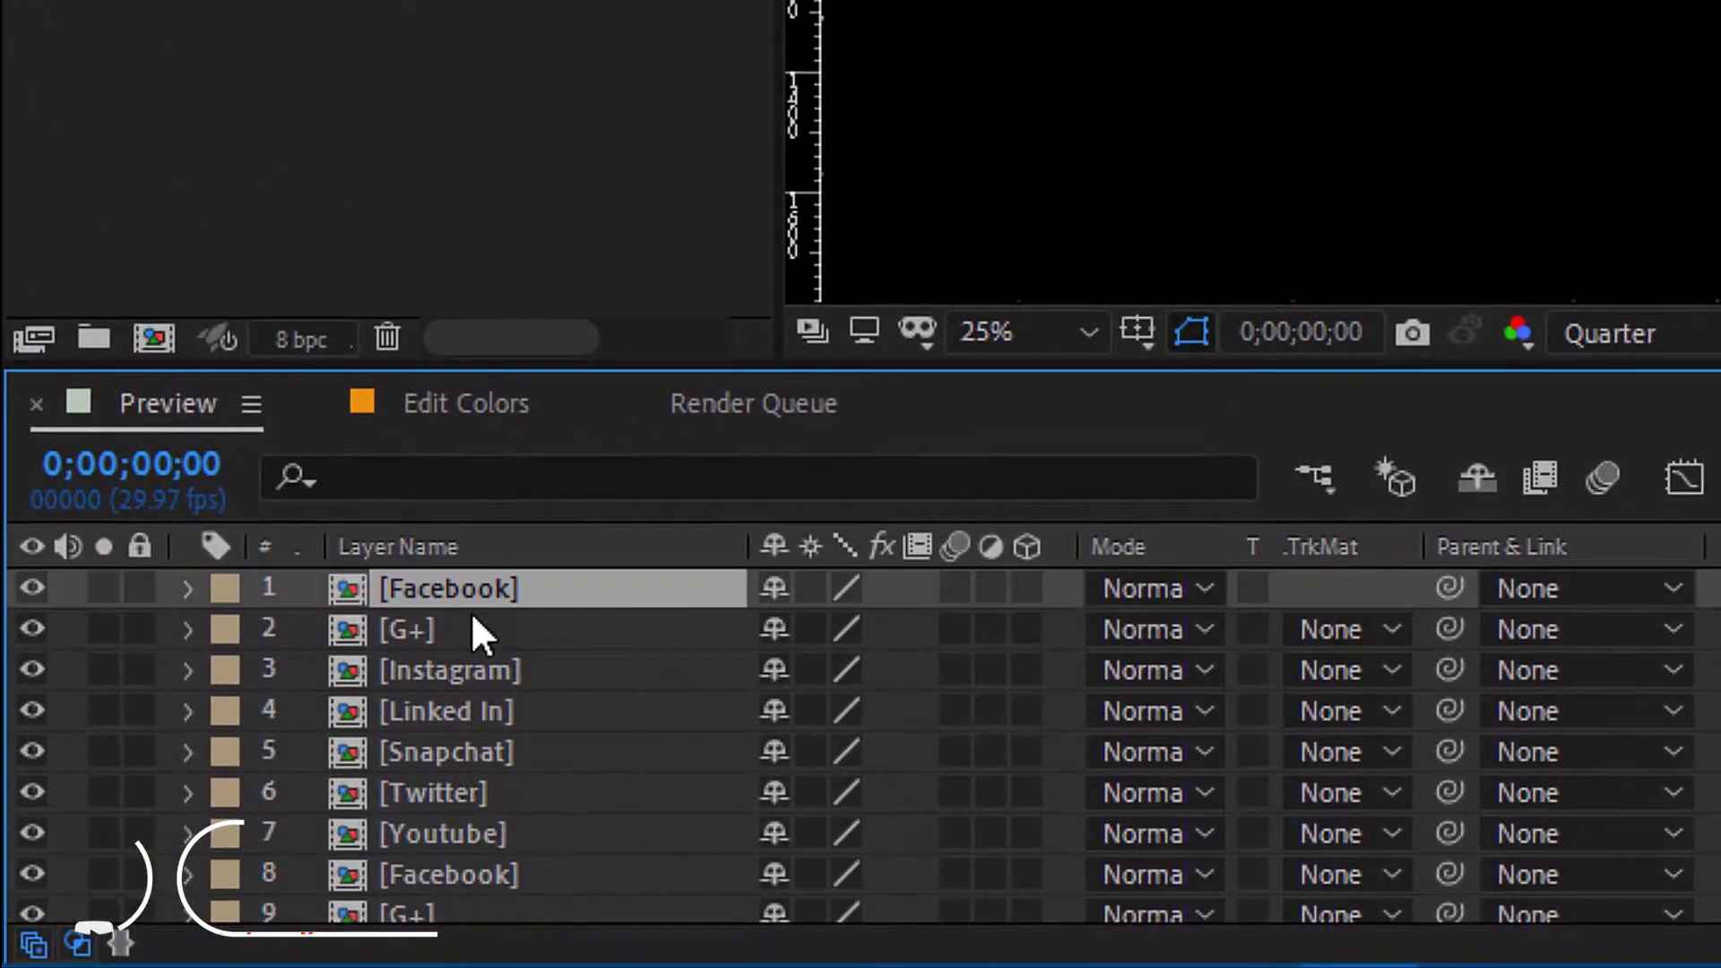
{"action": "scroll", "coordinate": [472, 619], "scroll_direction": "down", "scroll_amount": 8}
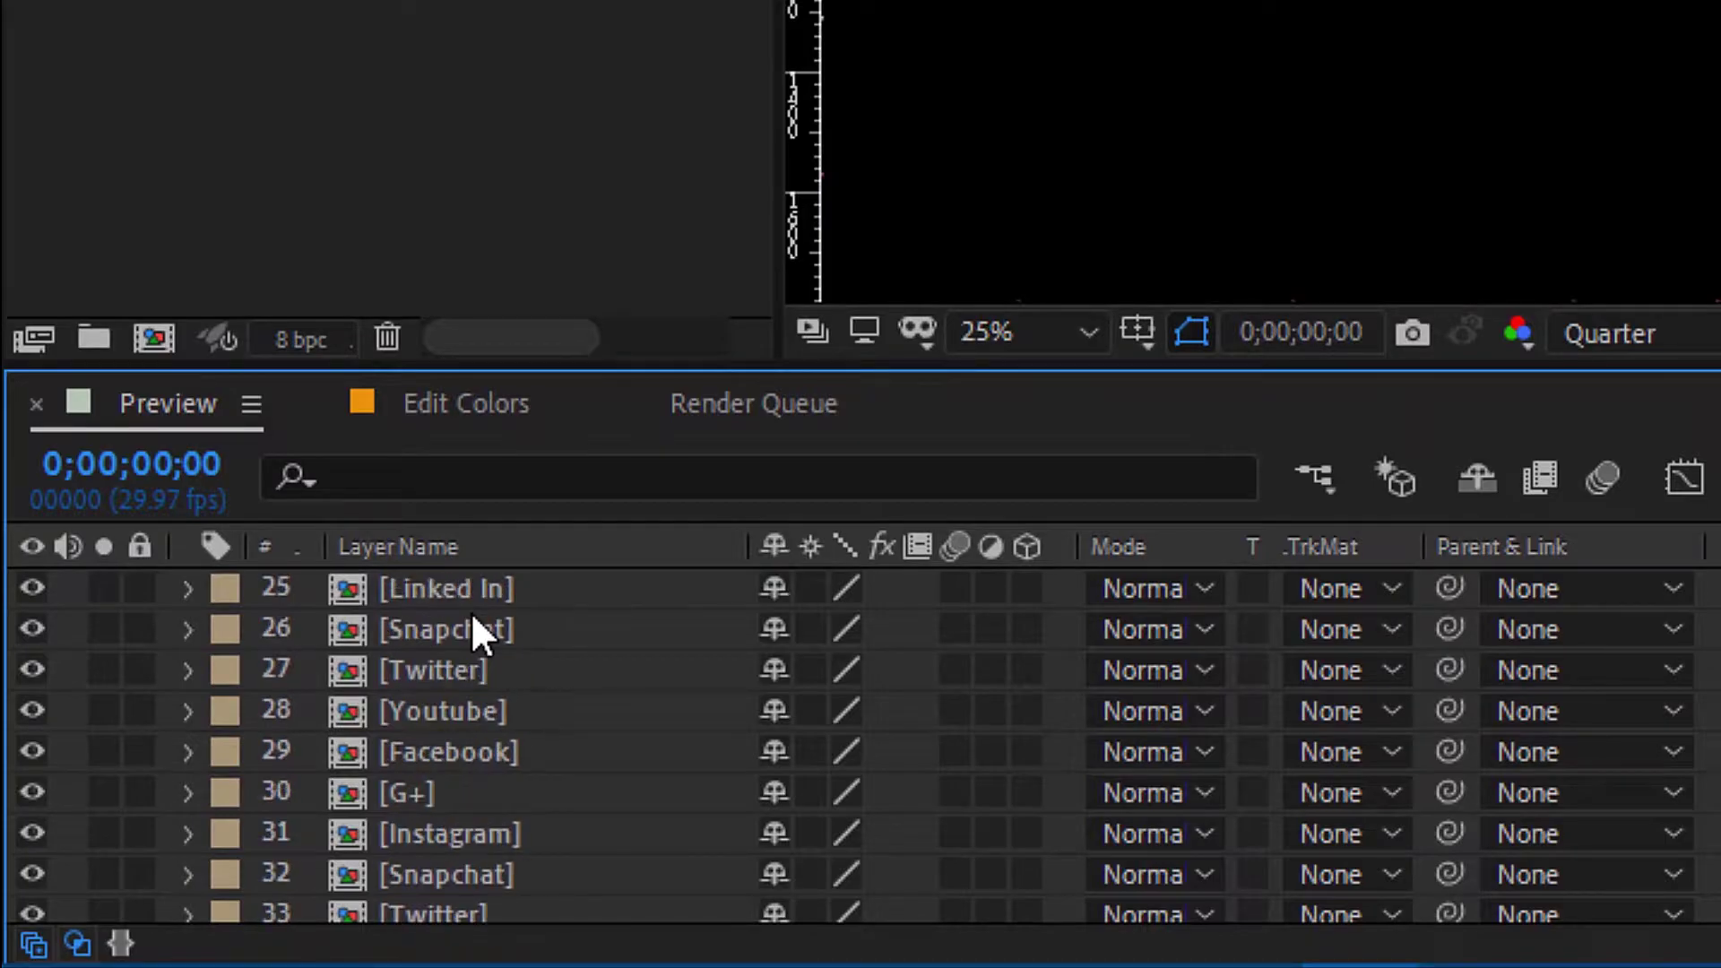
{"action": "scroll", "coordinate": [472, 615], "scroll_direction": "down", "scroll_amount": 10}
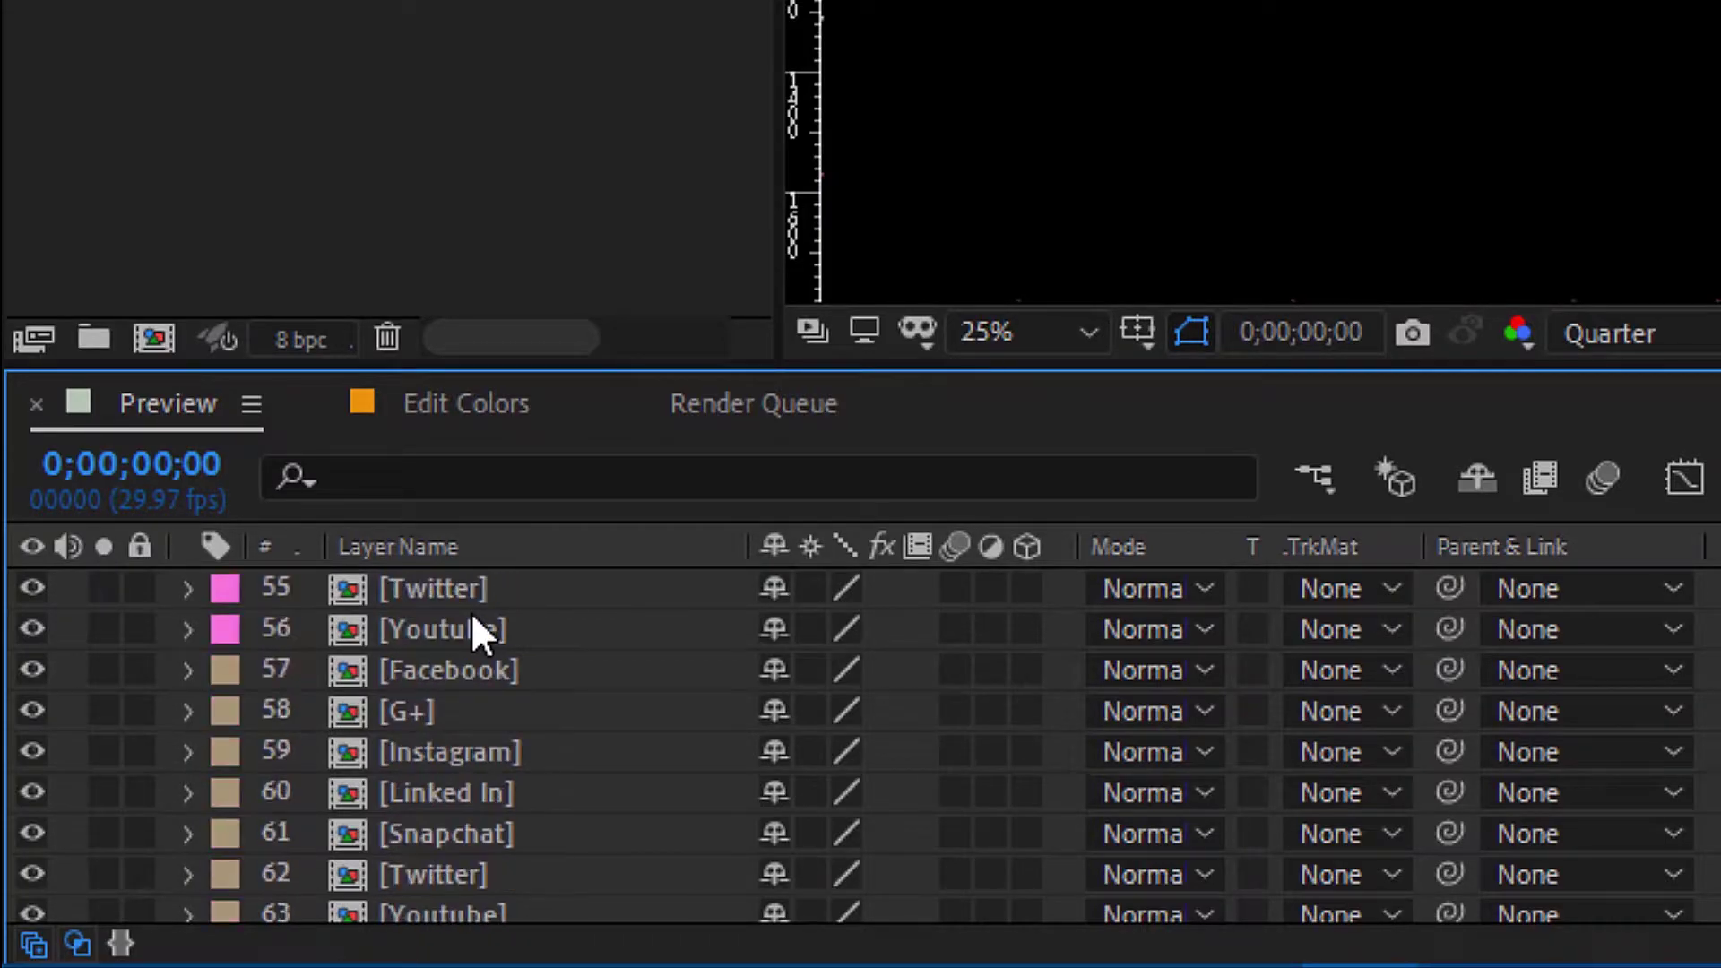
{"action": "scroll", "coordinate": [472, 617], "scroll_direction": "down", "scroll_amount": 3}
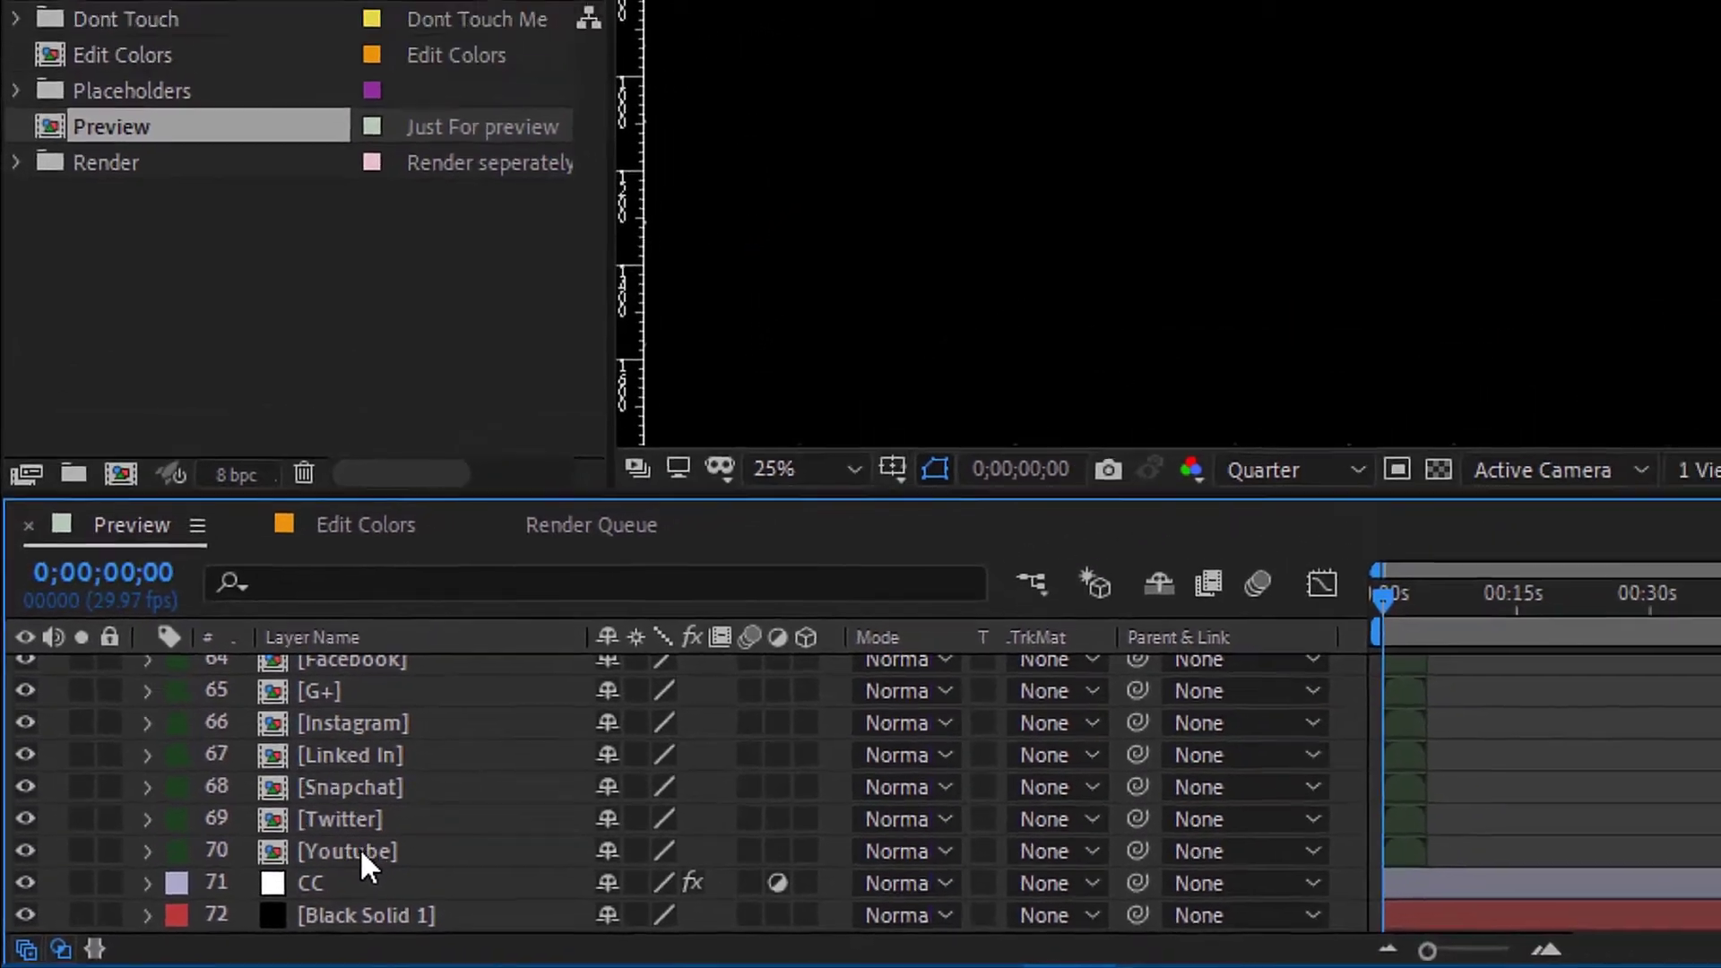
{"action": "left_click", "coordinate": [493, 819]}
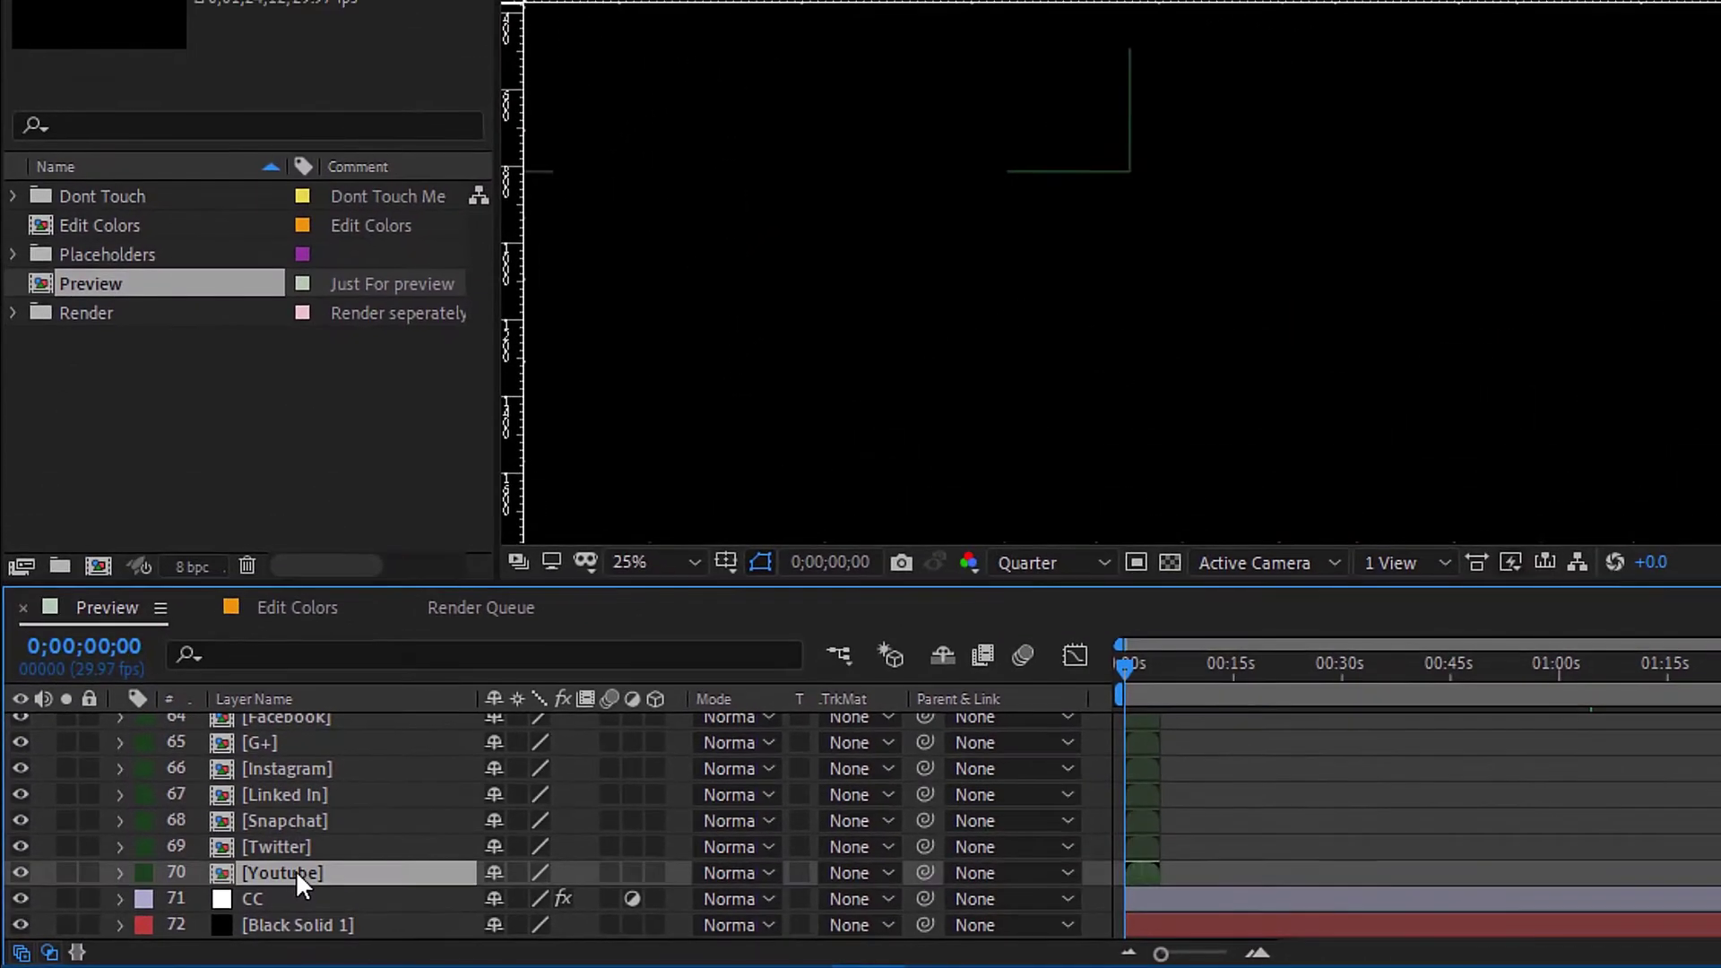
{"action": "double_click", "coordinate": [360, 869]}
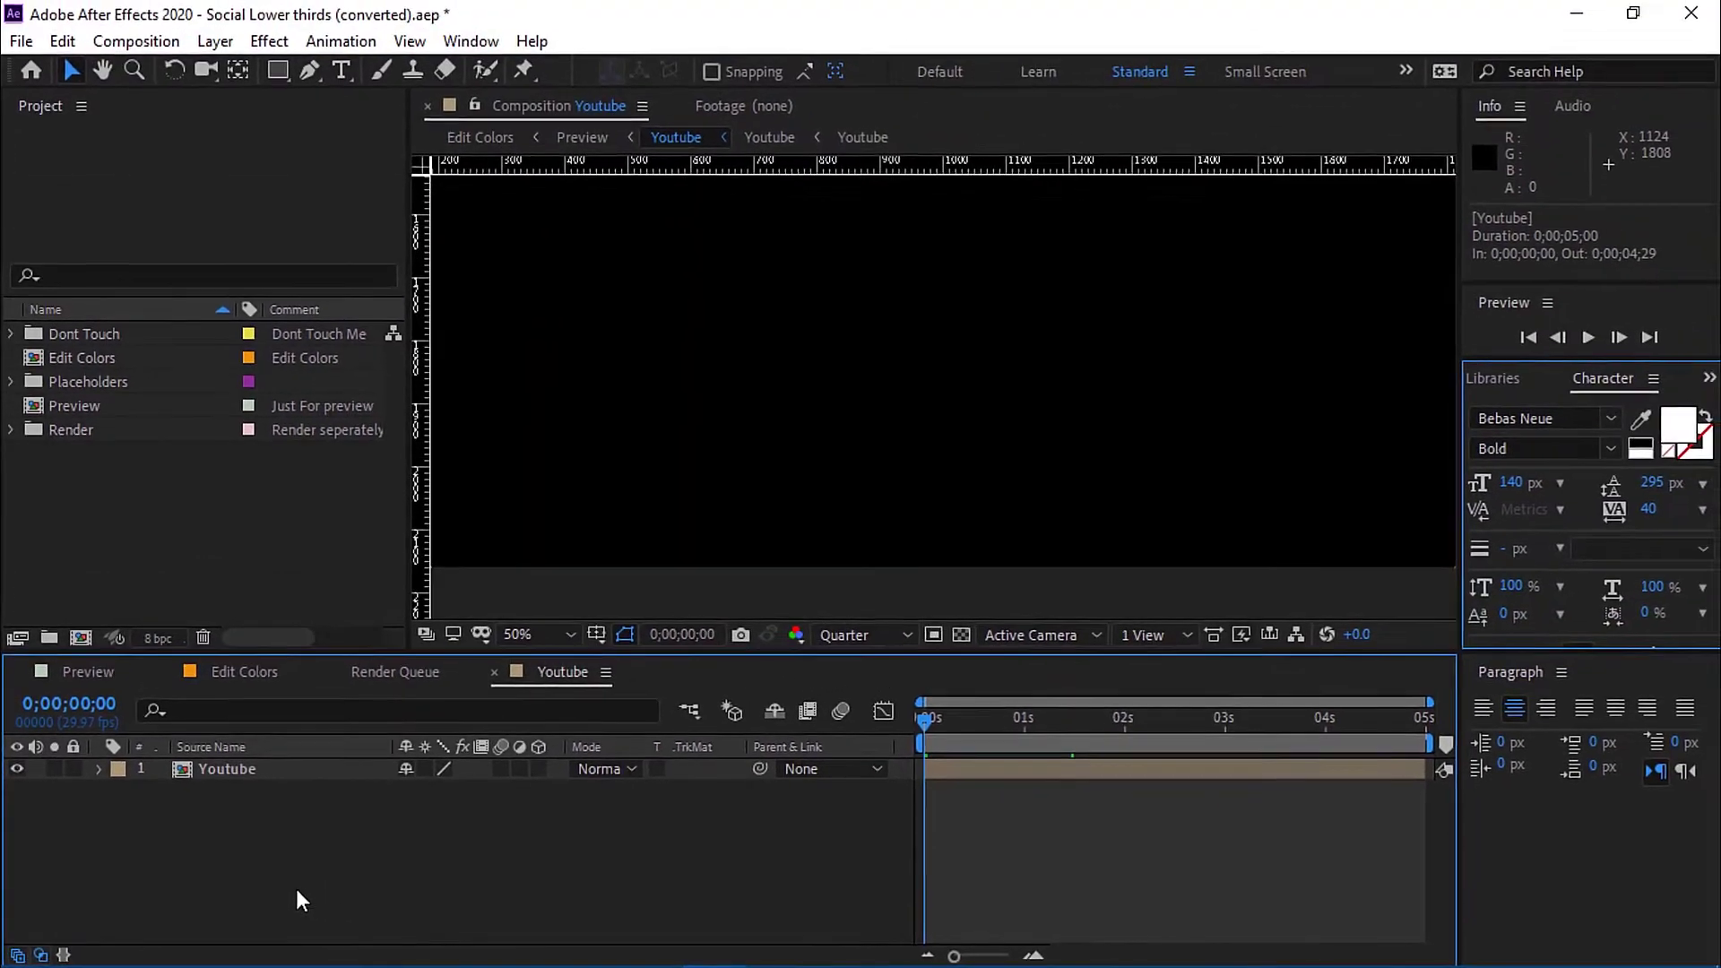
{"action": "left_click", "coordinate": [244, 767]}
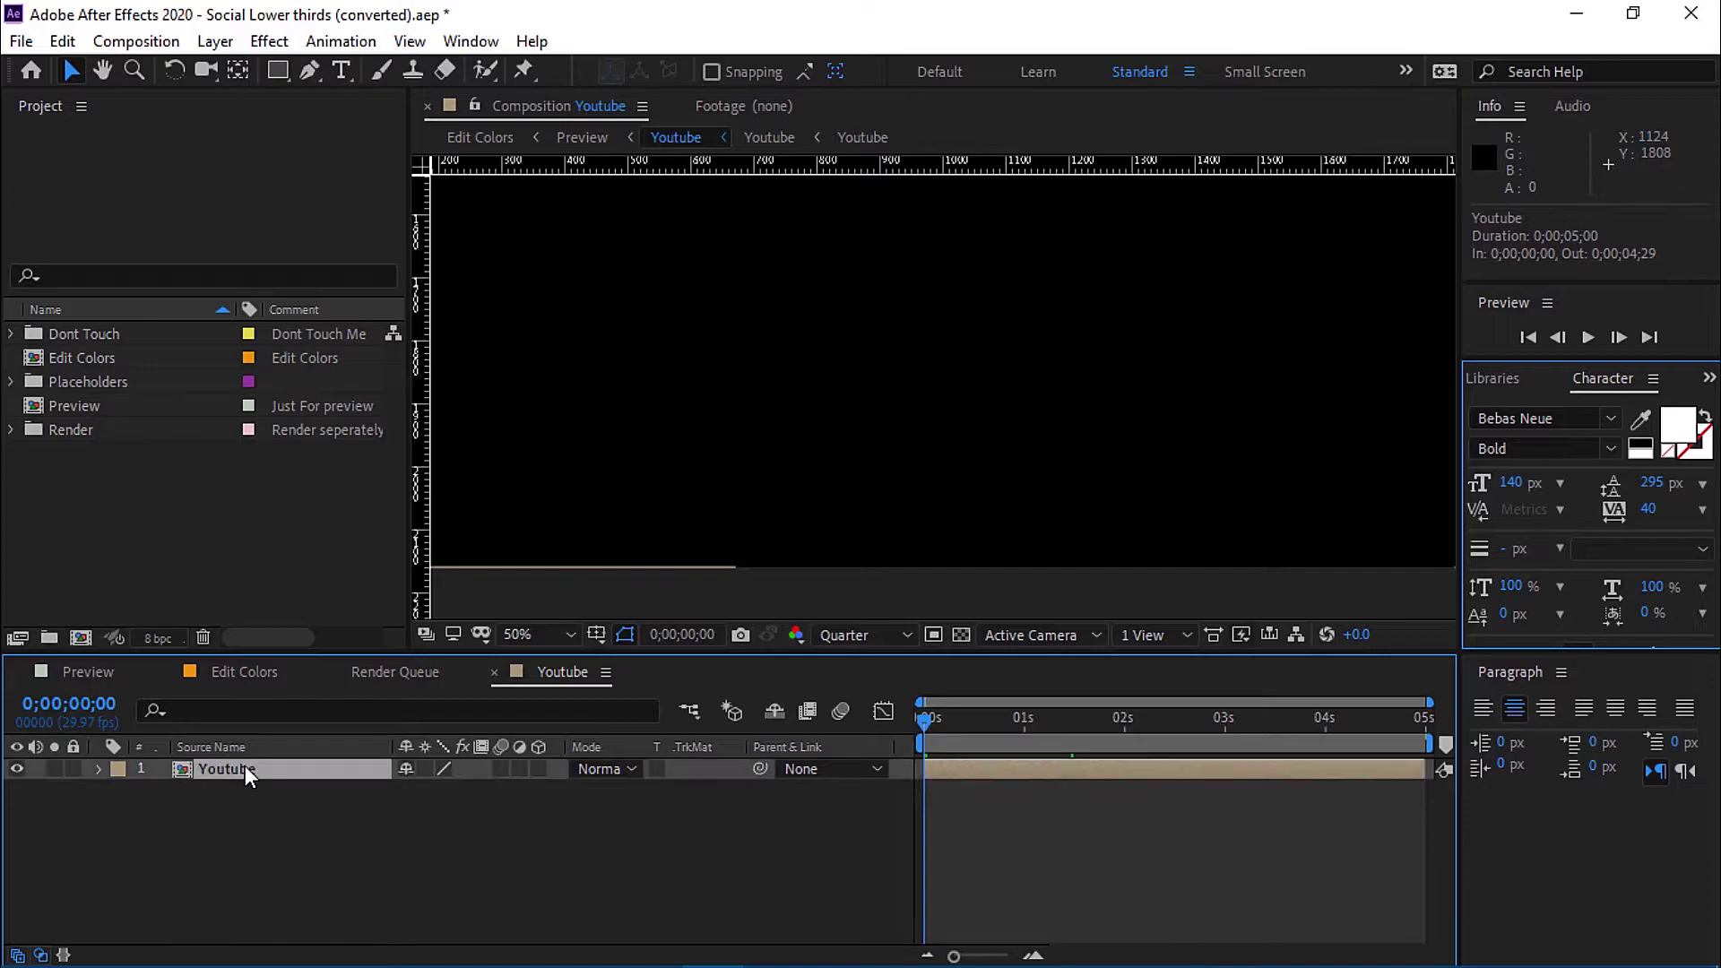
{"action": "double_click", "coordinate": [296, 769]}
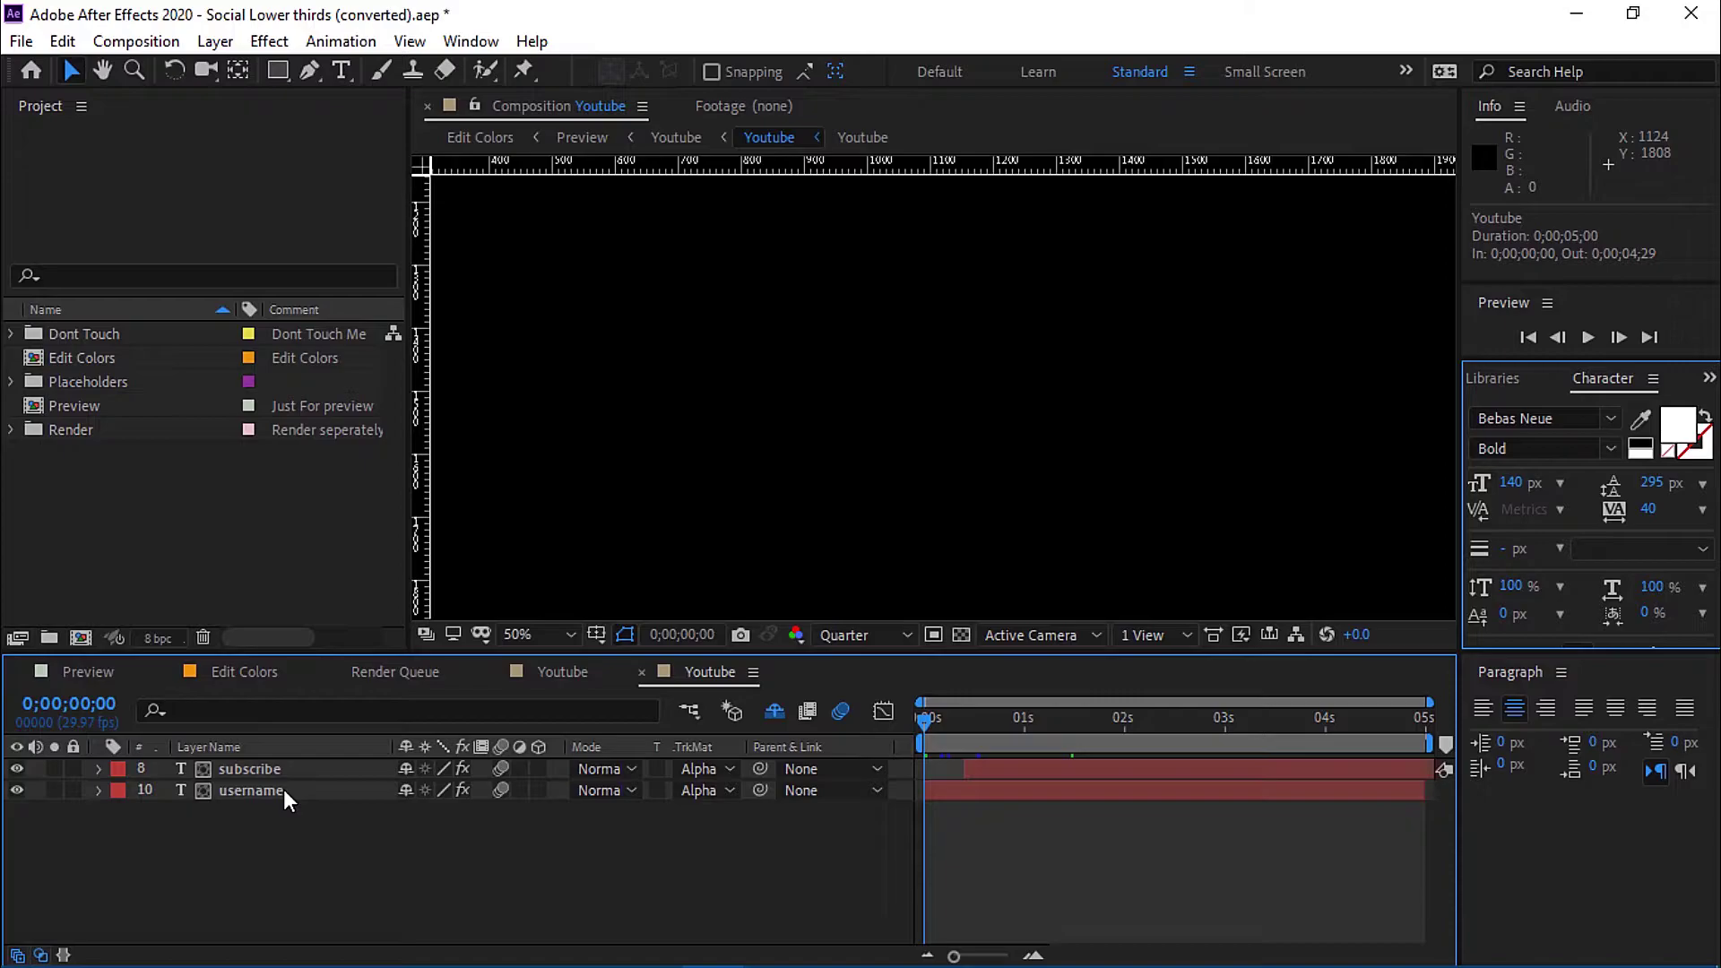
{"action": "left_click", "coordinate": [283, 789]}
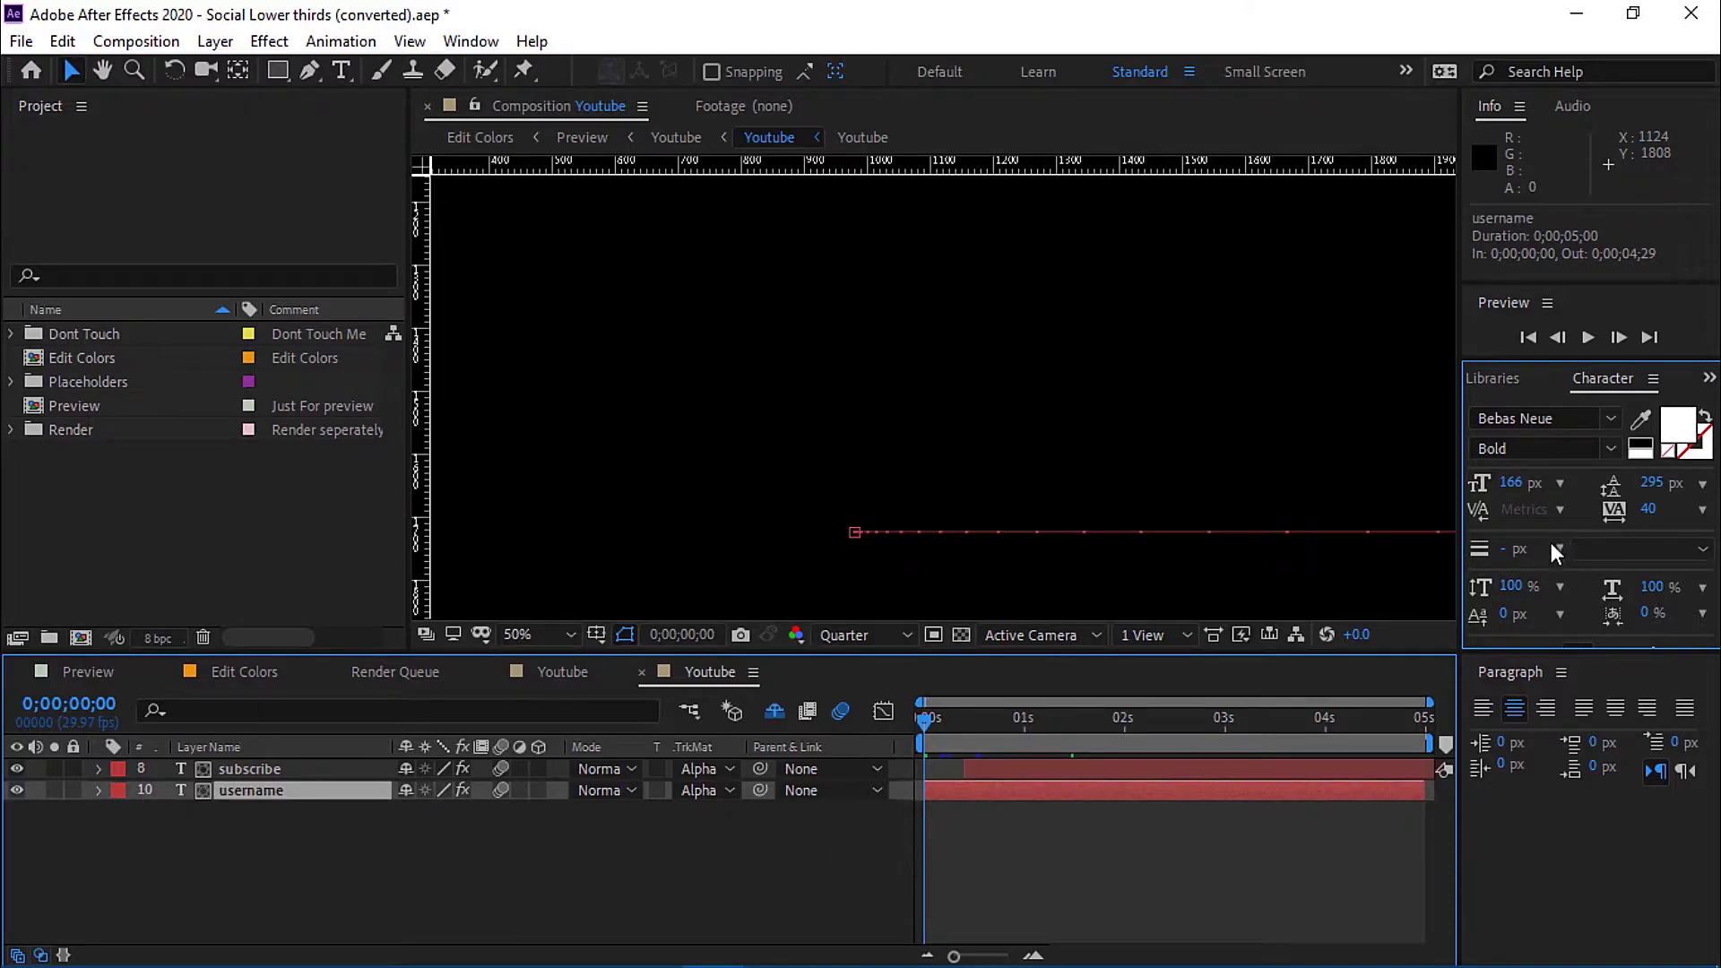
{"action": "left_click", "coordinate": [1586, 338]}
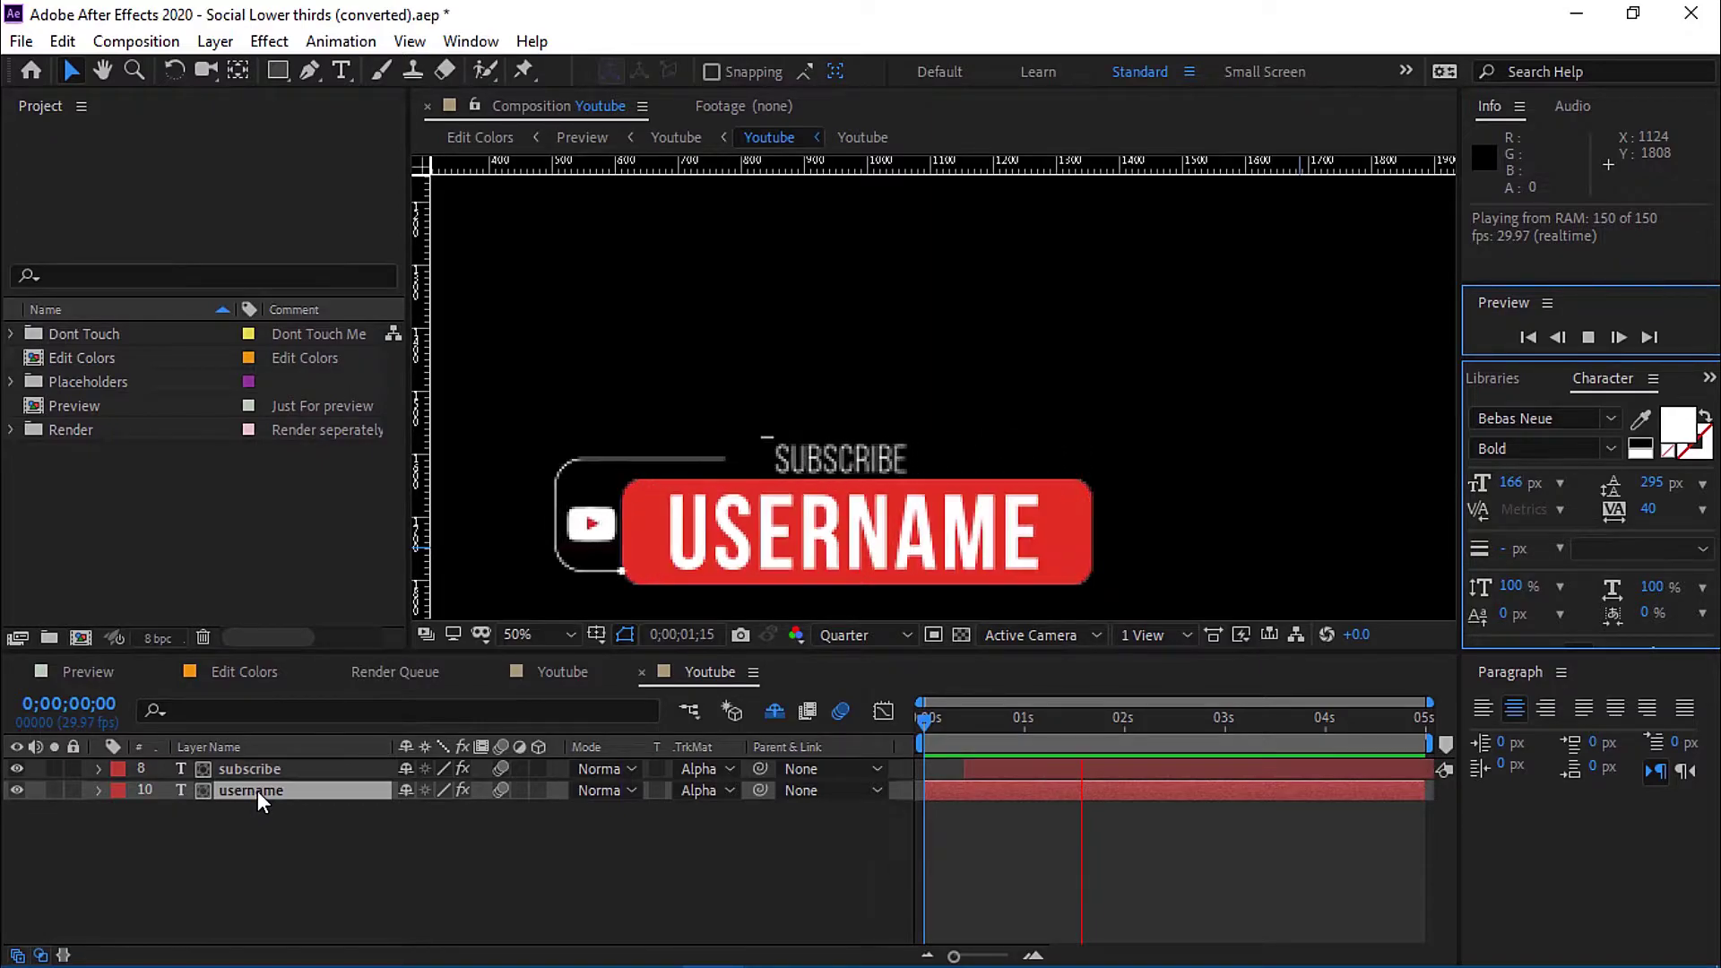
{"action": "left_click", "coordinate": [1585, 339]}
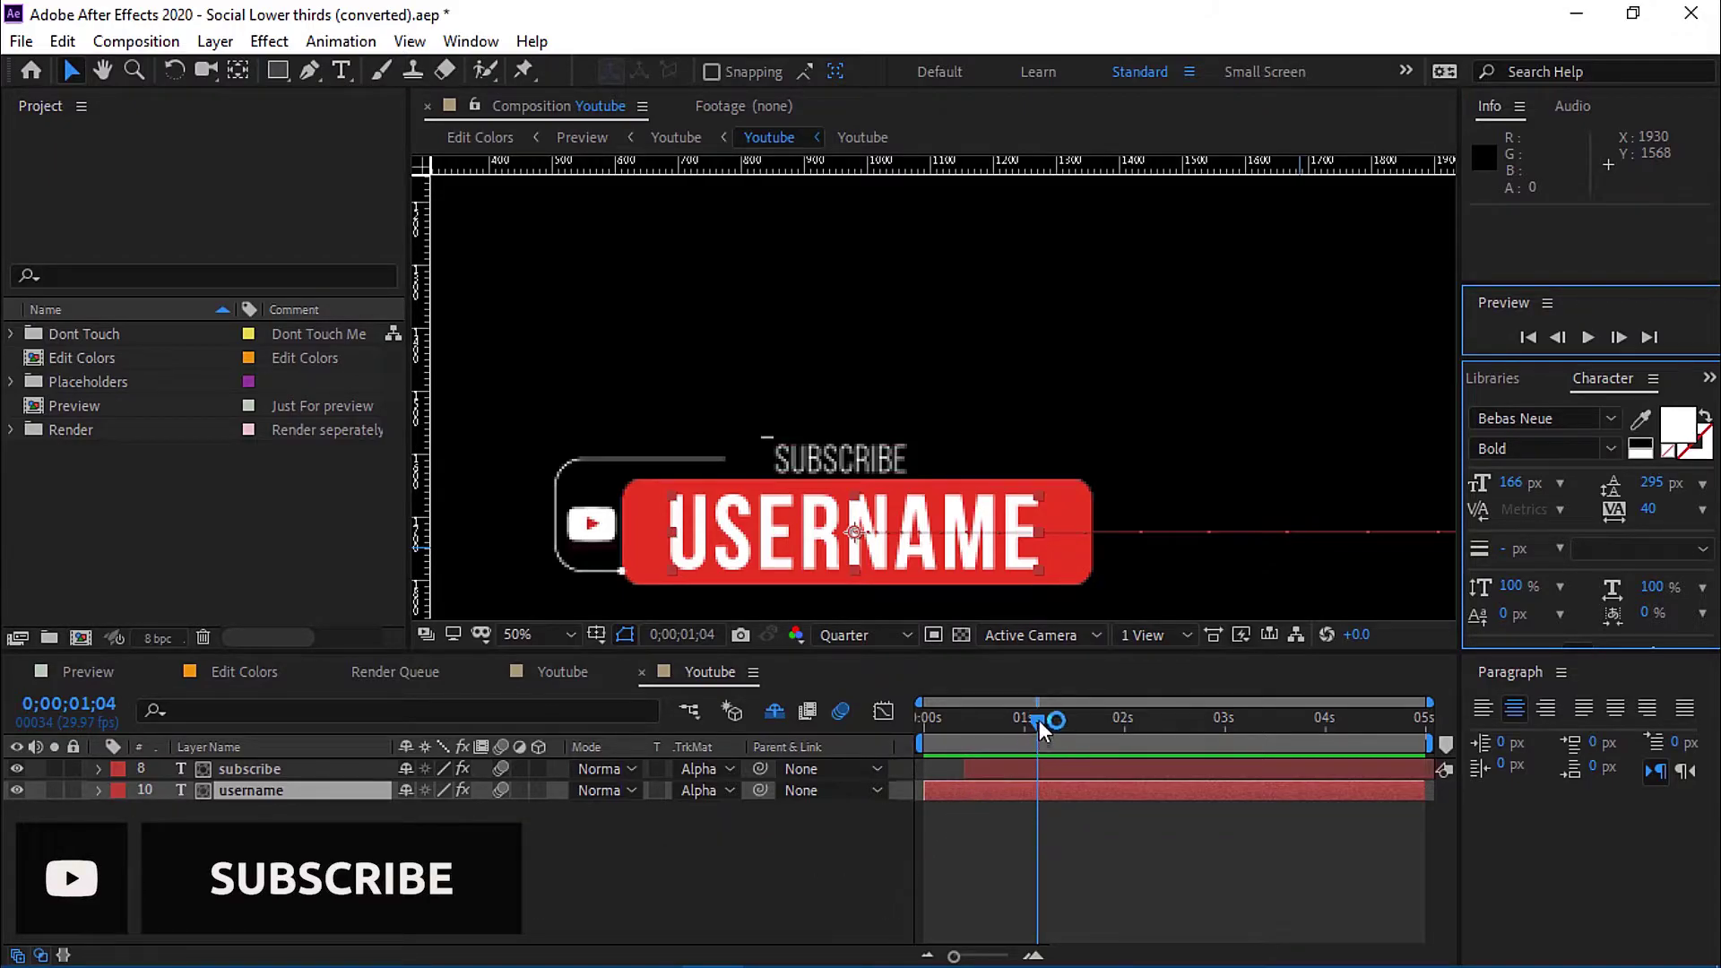
{"action": "left_click_drag", "start_coordinate": [1040, 719], "coordinate": [1160, 737]}
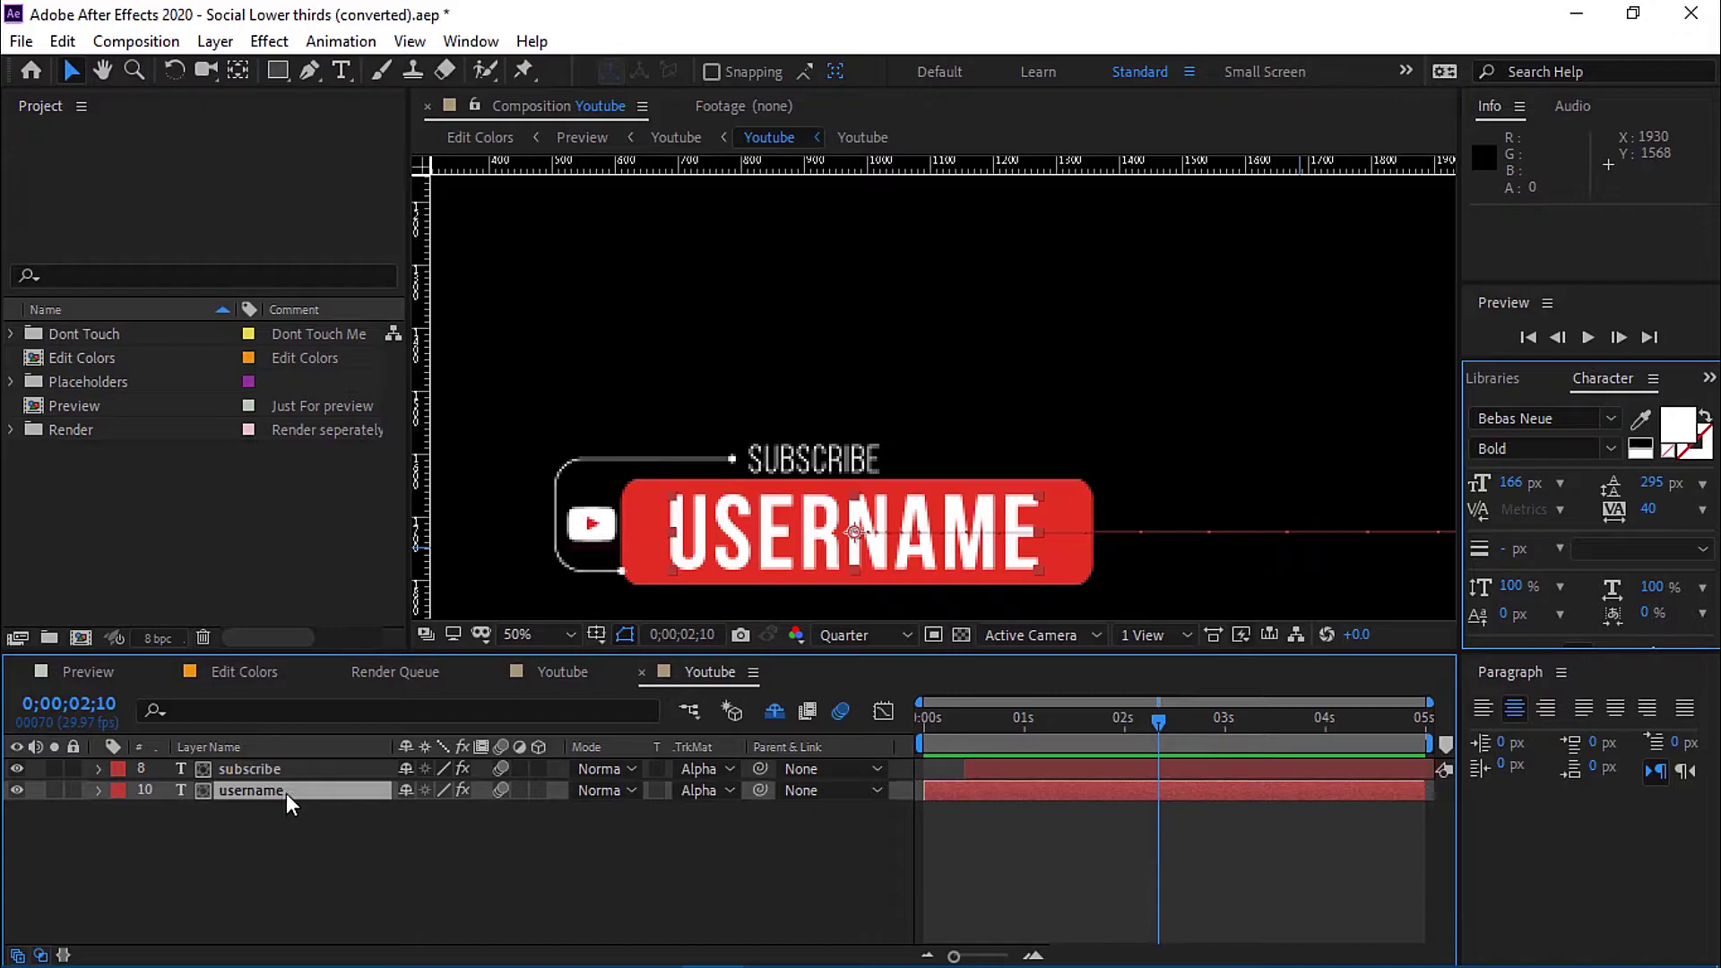
Replace the USERNAME text with EVERYTHING PS and select all of it.
{"action": "key", "text": "ctrl+t"}
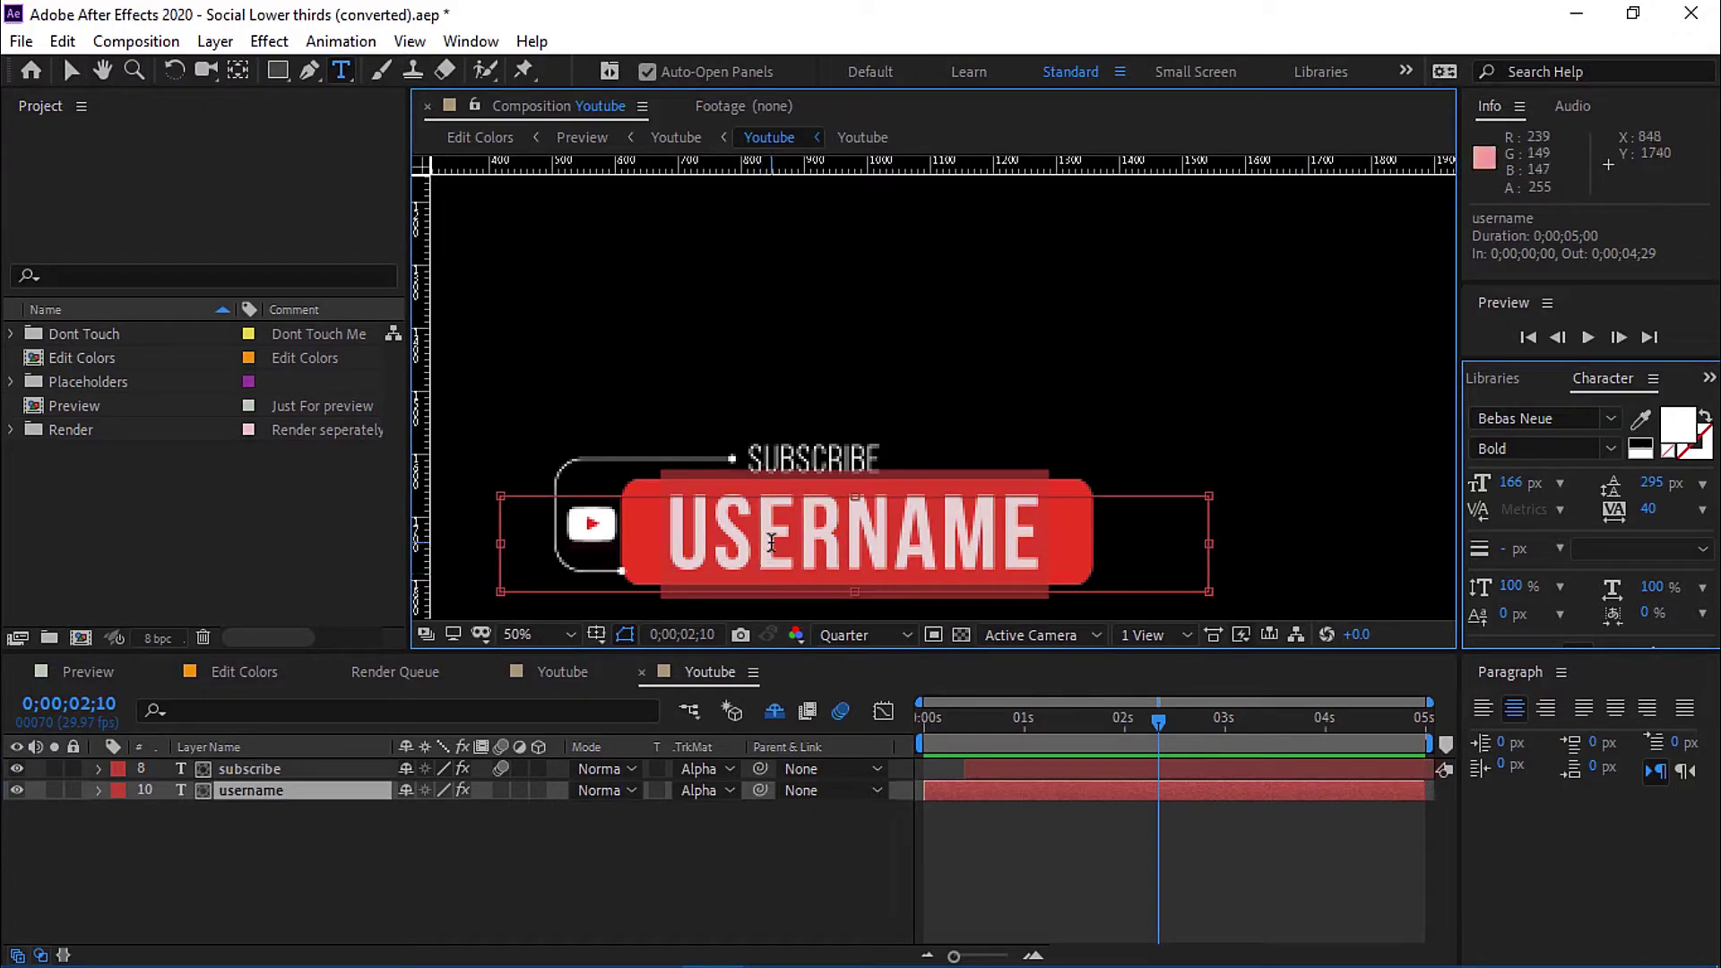
{"action": "type", "text": "EVERYTHING ps"}
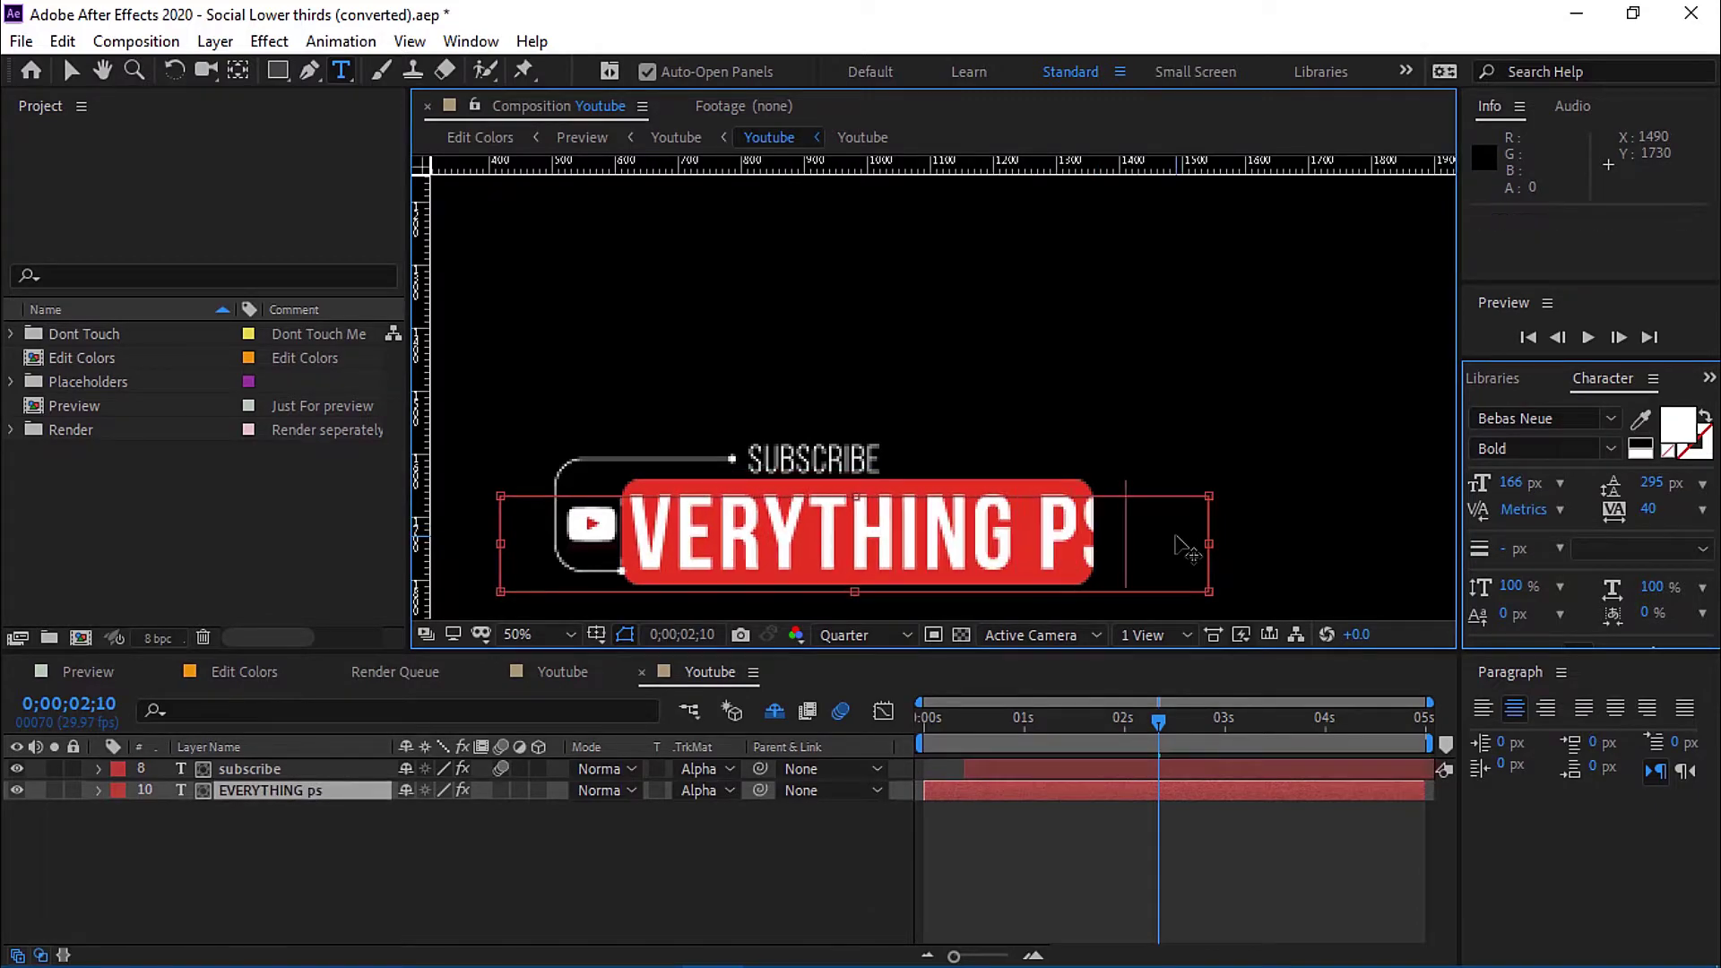
{"action": "key", "text": "ctrl+a"}
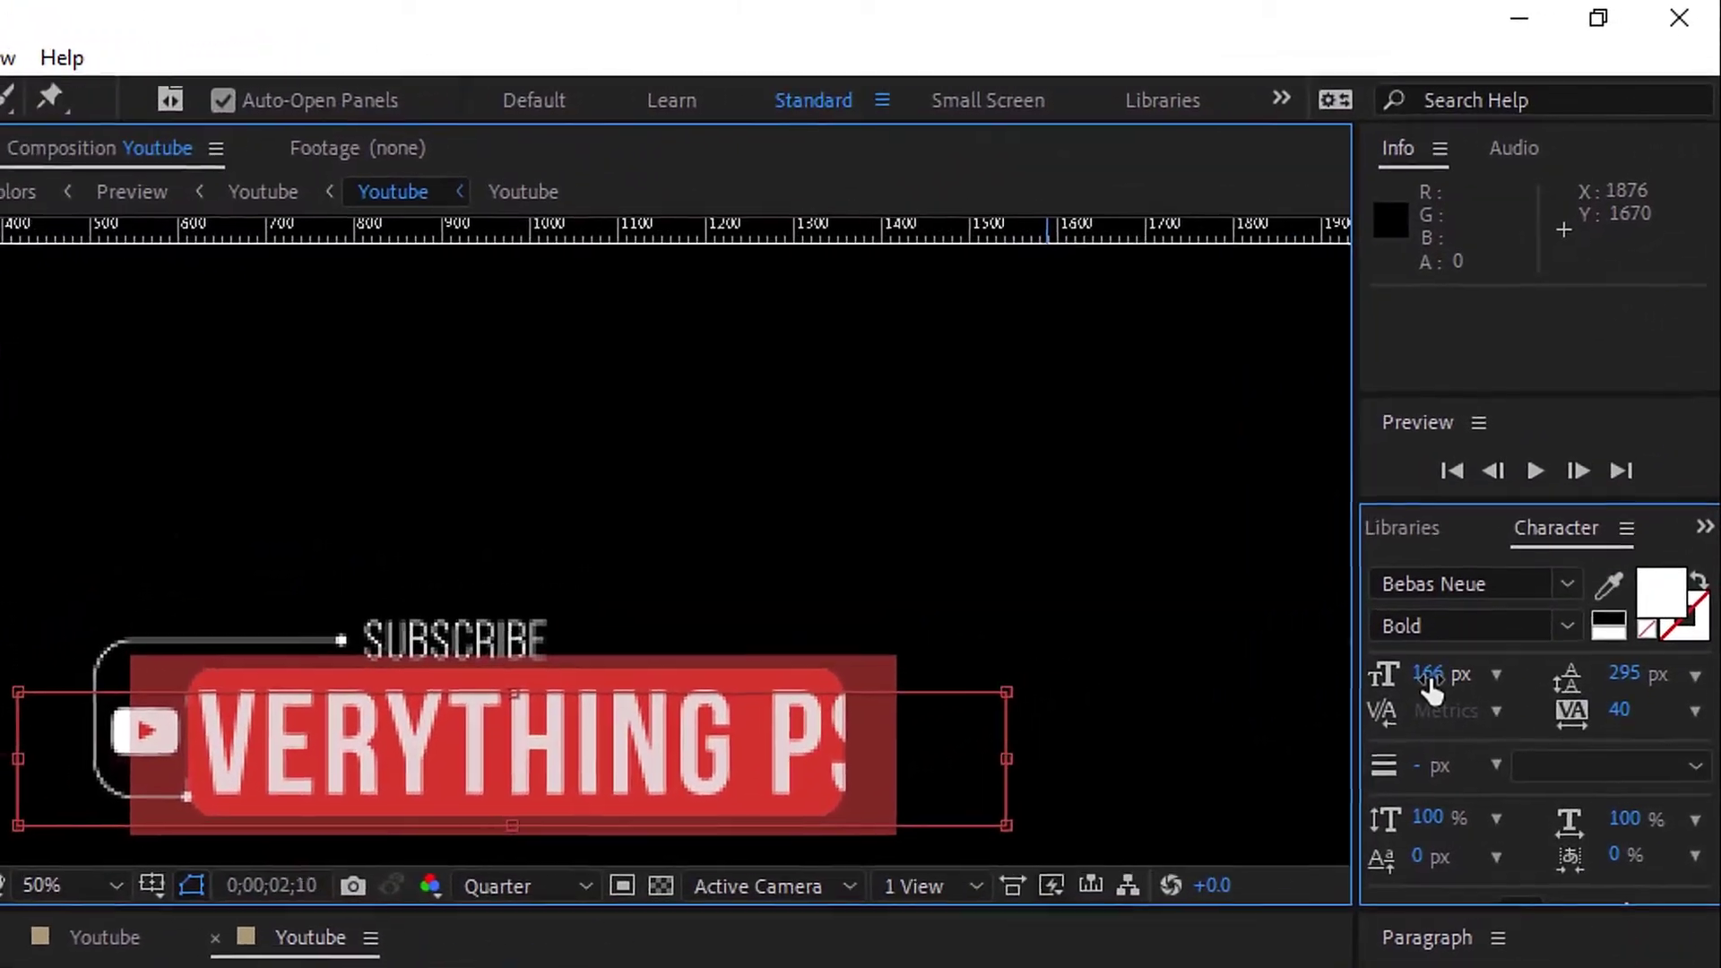
Shrink the font size step by step from 160 down to 137 px.
{"action": "left_click", "coordinate": [1513, 485]}
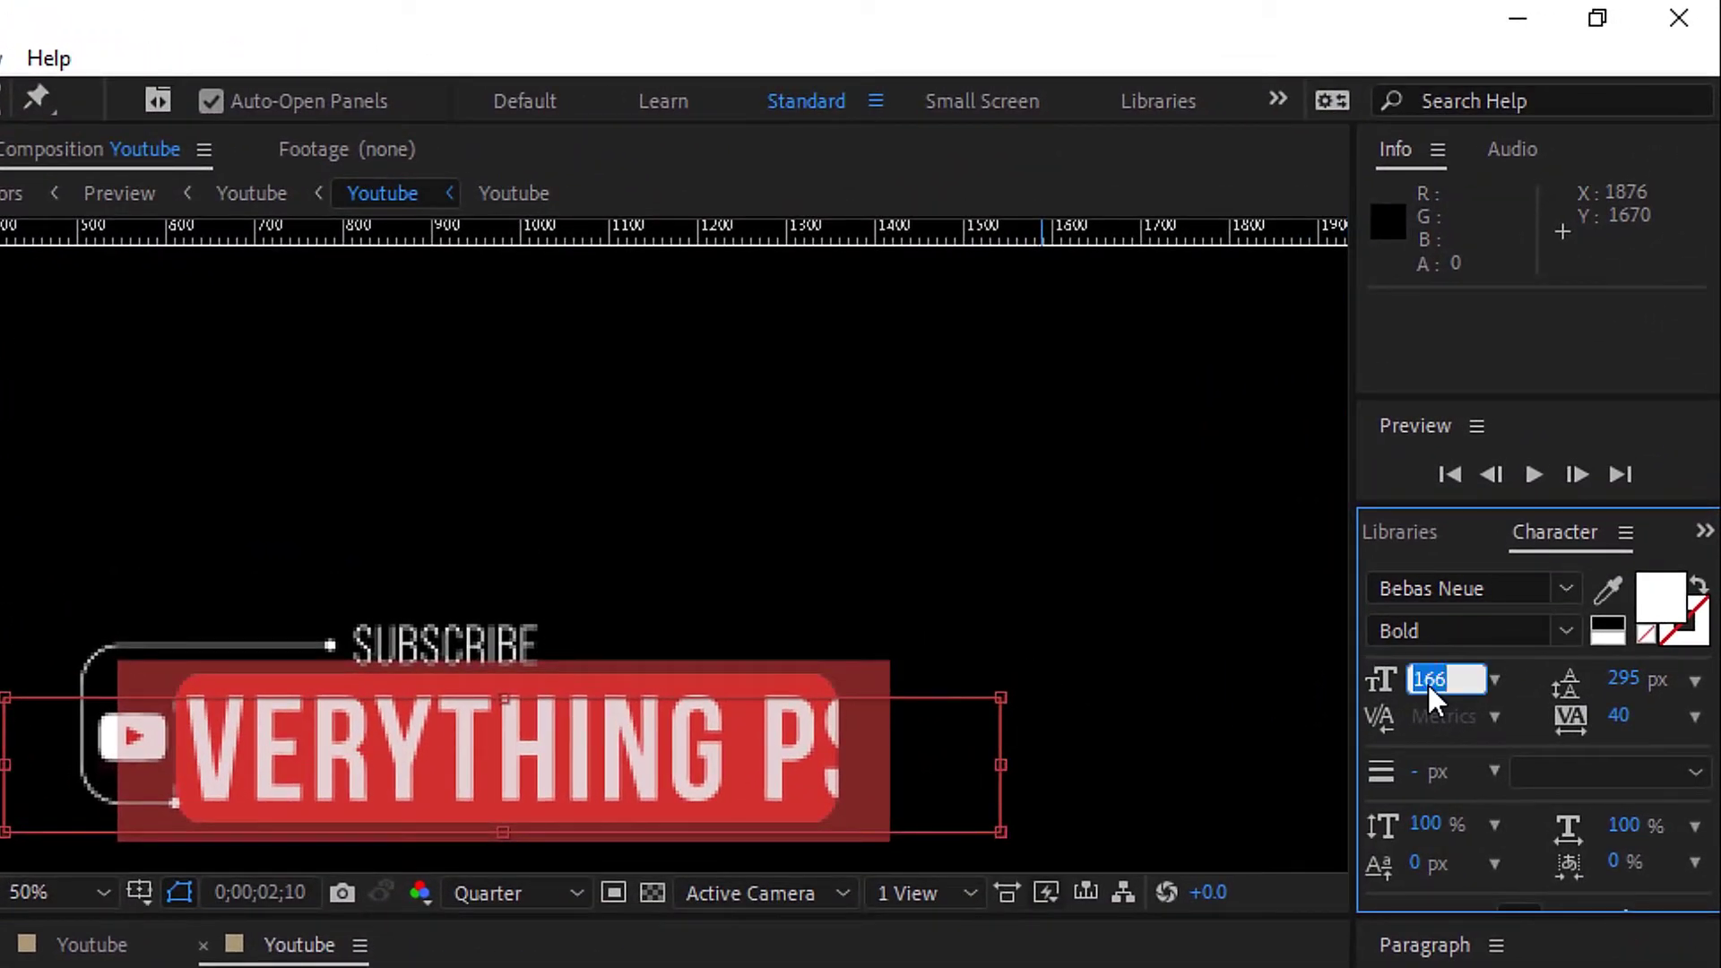
{"action": "key", "text": "Down"}
{"action": "key", "text": "Down"}
{"action": "key", "text": "Down"}
{"action": "key", "text": "Down"}
{"action": "key", "text": "Down"}
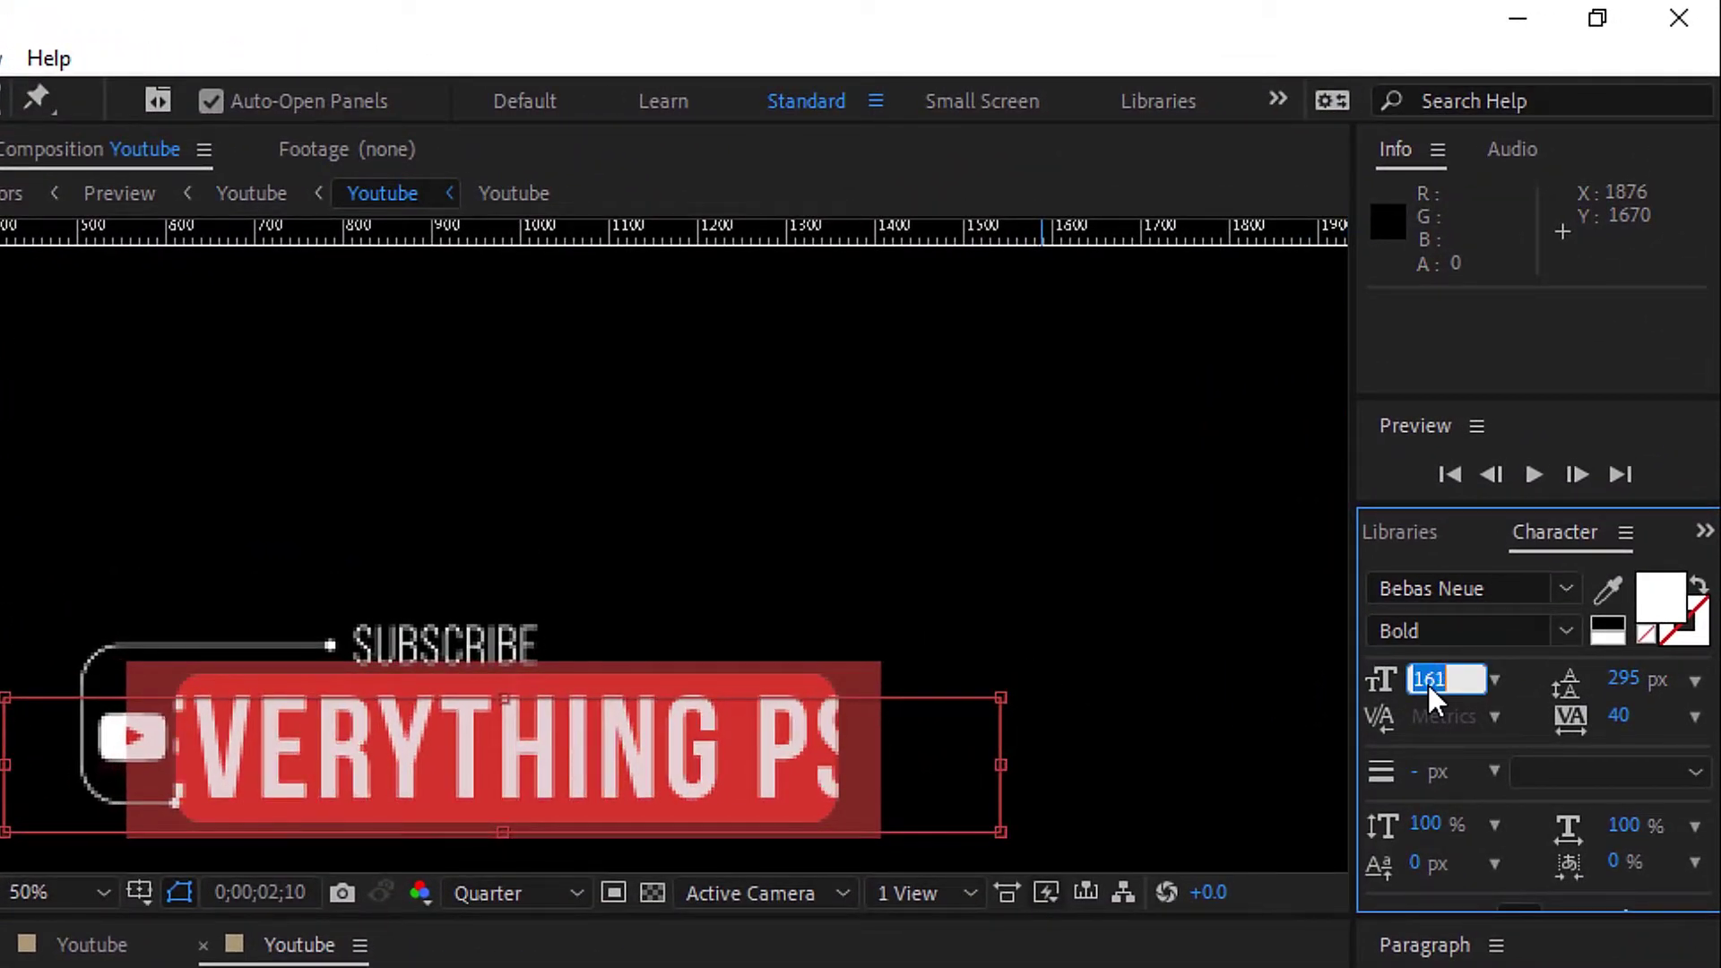
{"action": "key", "text": "Down"}
{"action": "key", "text": "Down"}
{"action": "key", "text": "Down"}
{"action": "key", "text": "Down"}
{"action": "key", "text": "Down"}
{"action": "key", "text": "Down"}
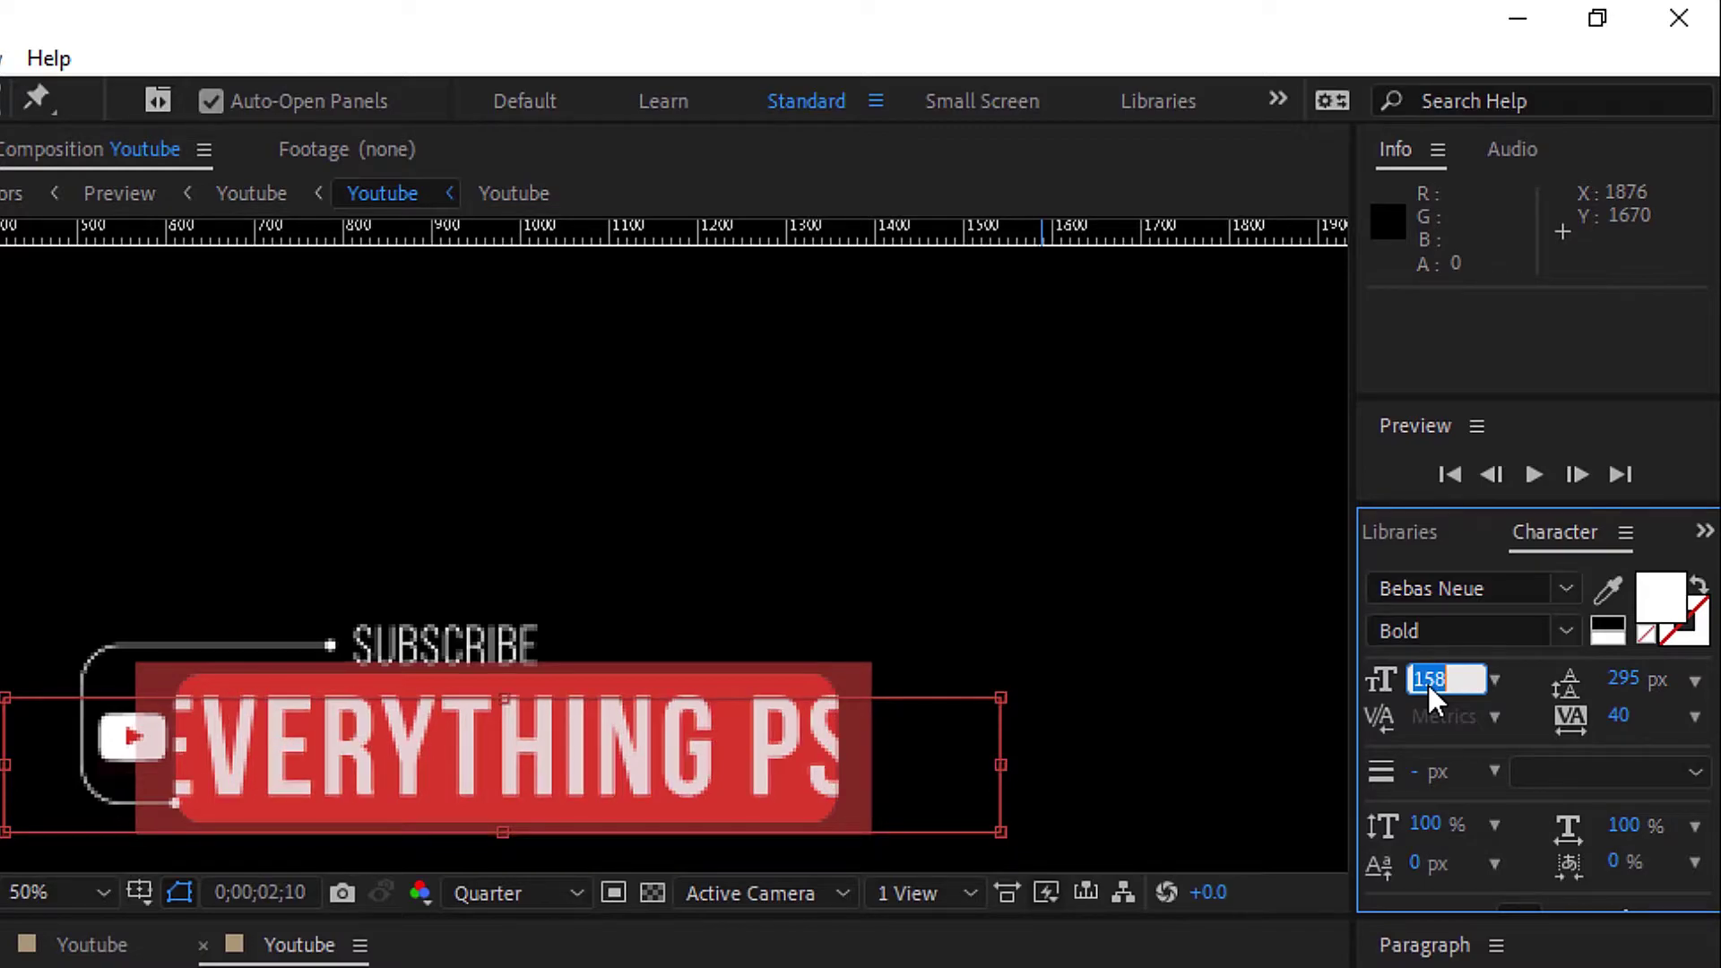
{"action": "key", "text": "Down"}
{"action": "key", "text": "Down"}
{"action": "key", "text": "Down"}
{"action": "key", "text": "Down"}
{"action": "key", "text": "Down"}
{"action": "key", "text": "Down"}
{"action": "key", "text": "Down"}
{"action": "key", "text": "Down"}
{"action": "key", "text": "Down"}
{"action": "key", "text": "Down"}
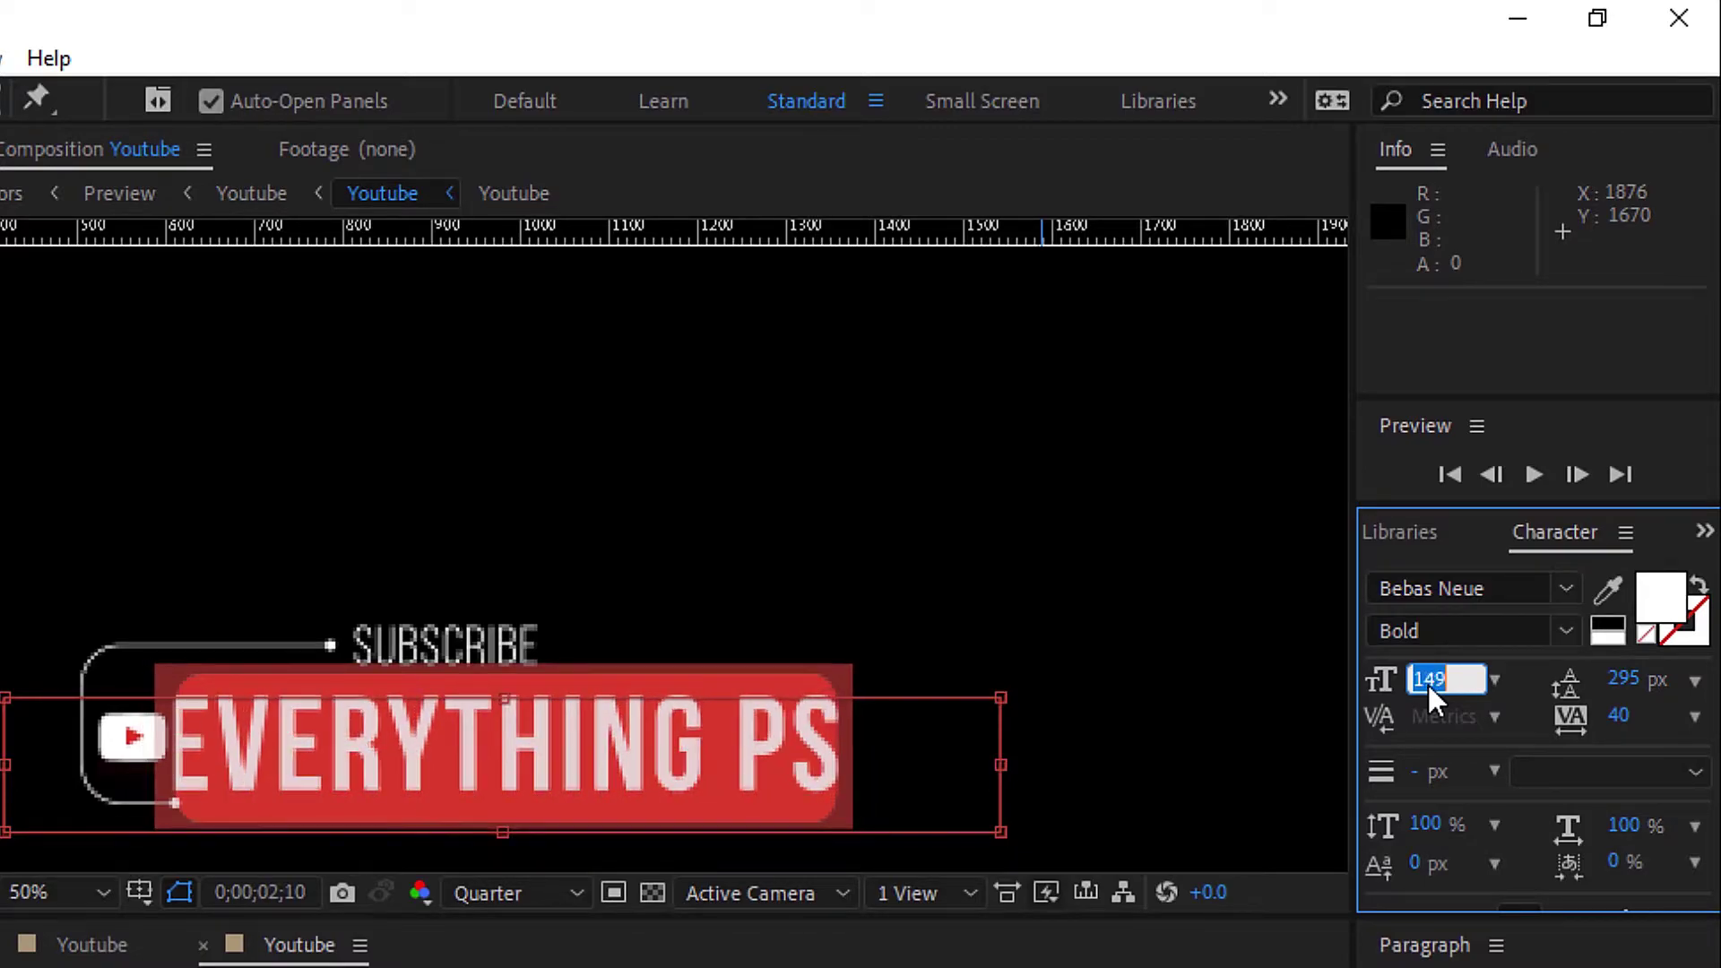
{"action": "key", "text": "Down"}
{"action": "key", "text": "Down"}
{"action": "key", "text": "Down"}
{"action": "key", "text": "Down"}
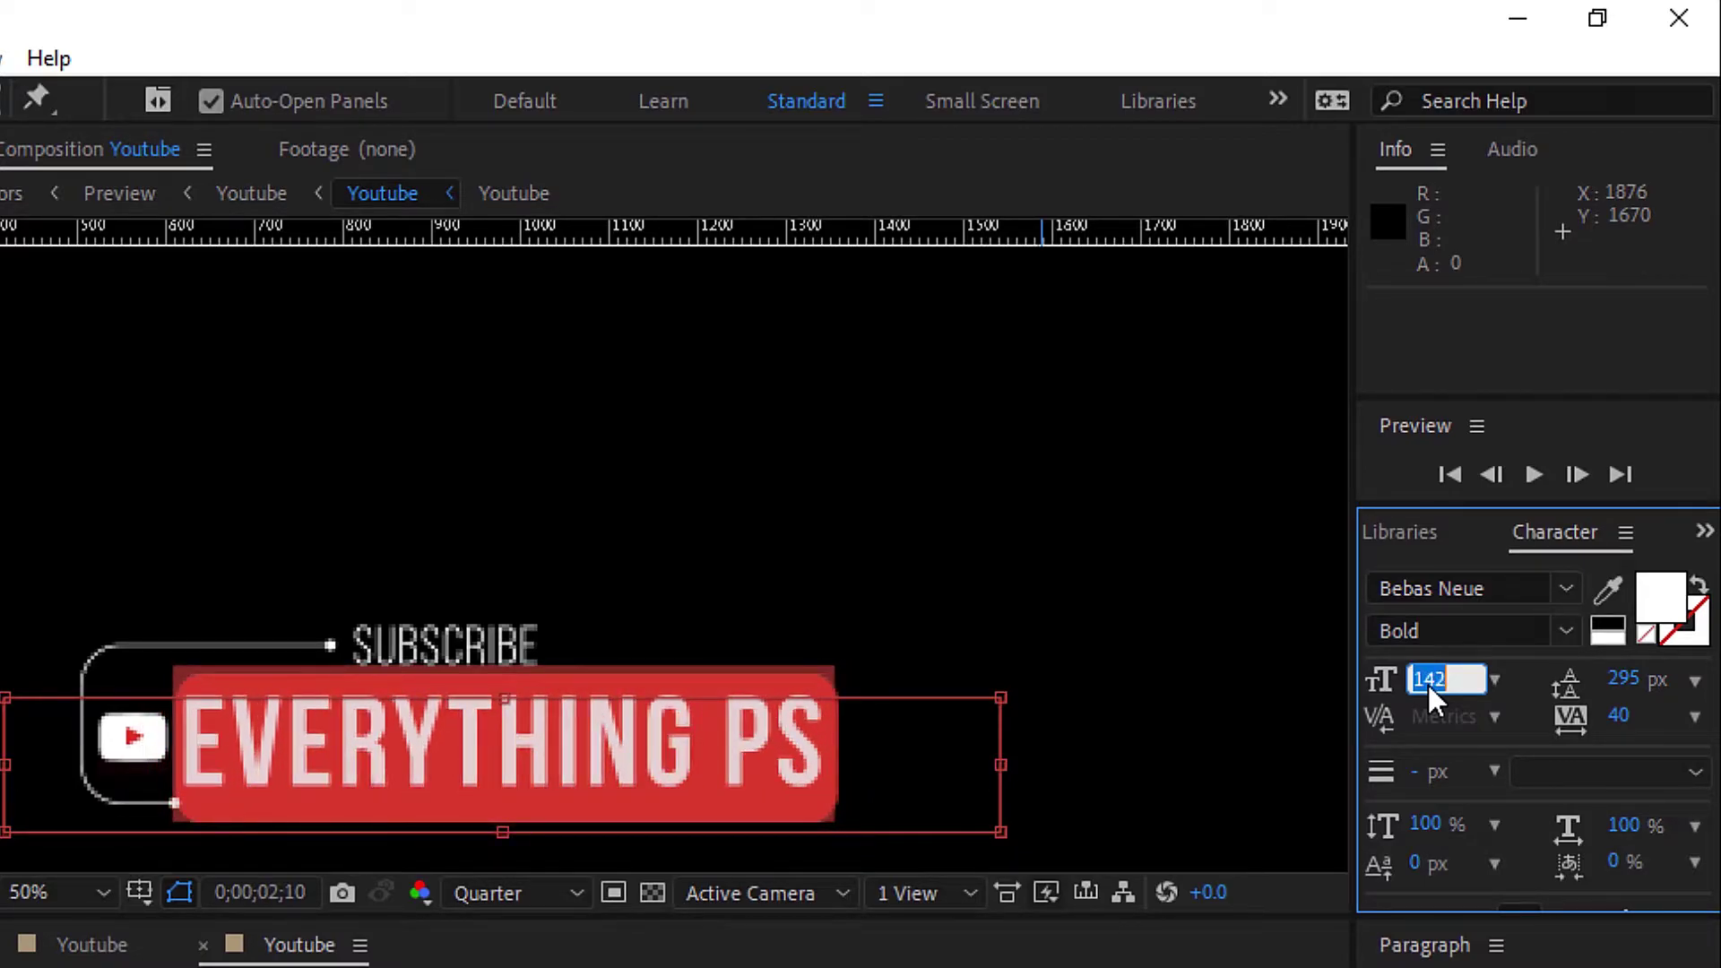
{"action": "key", "text": "Down"}
{"action": "key", "text": "Down"}
{"action": "key", "text": "Down"}
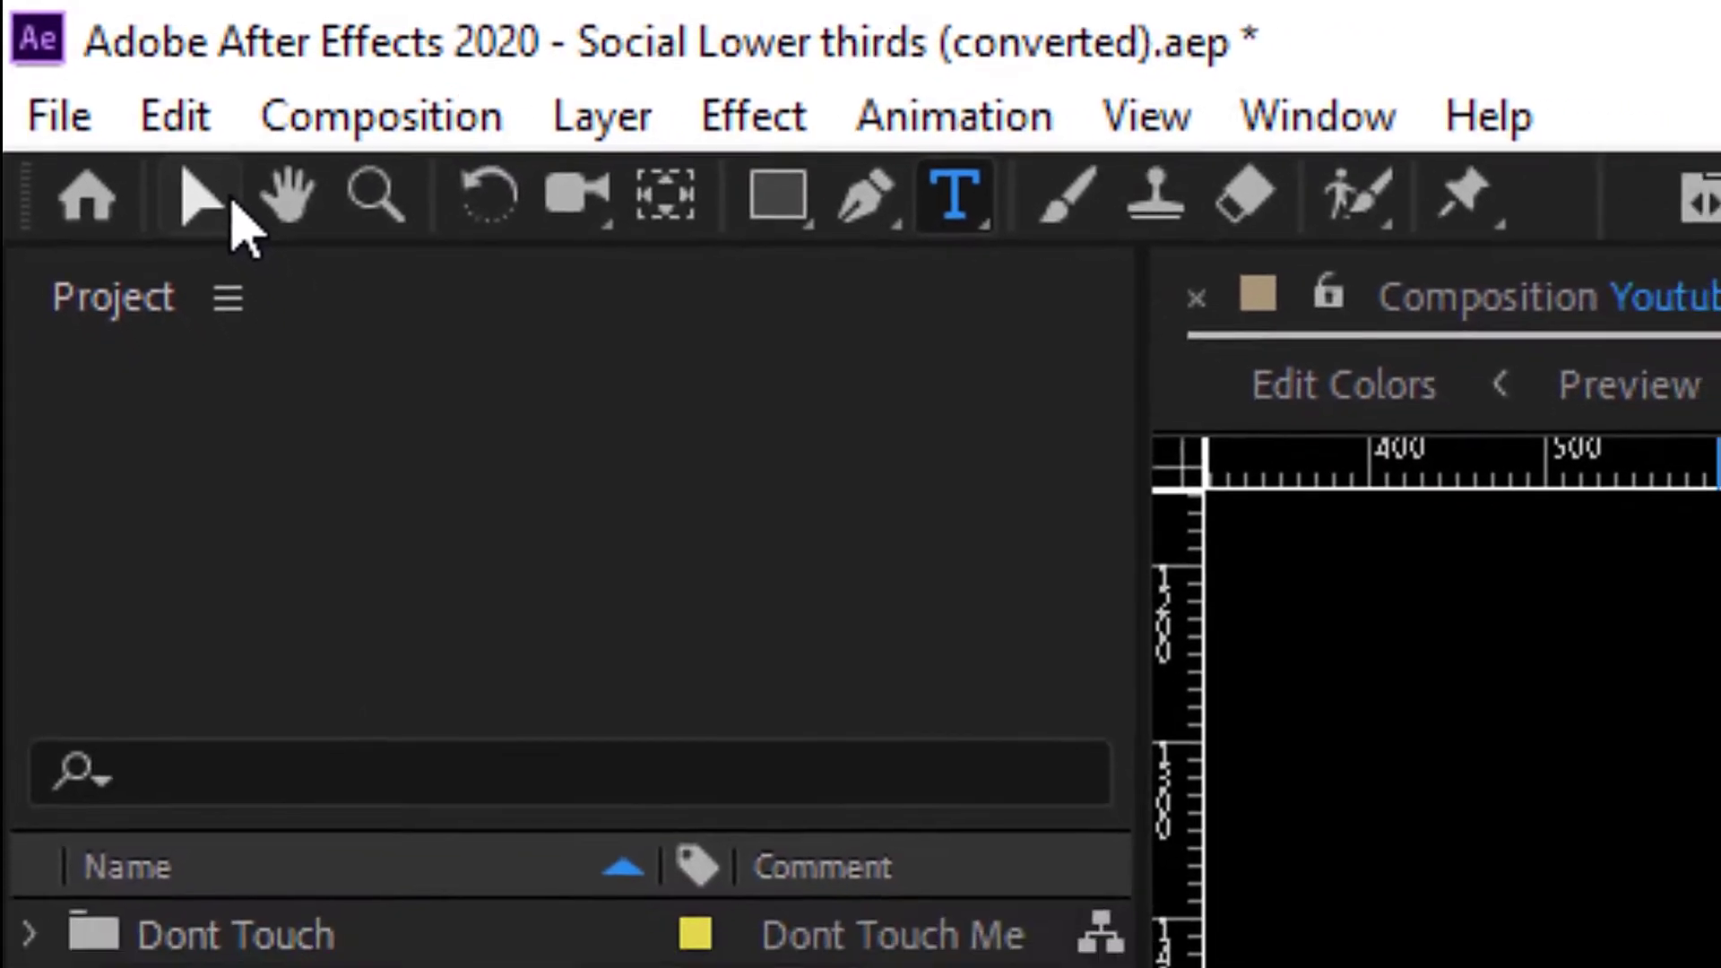
Nudge the EVERYTHING PS layer into place at 980, 1732 with the Selection tool.
{"action": "left_click", "coordinate": [120, 117]}
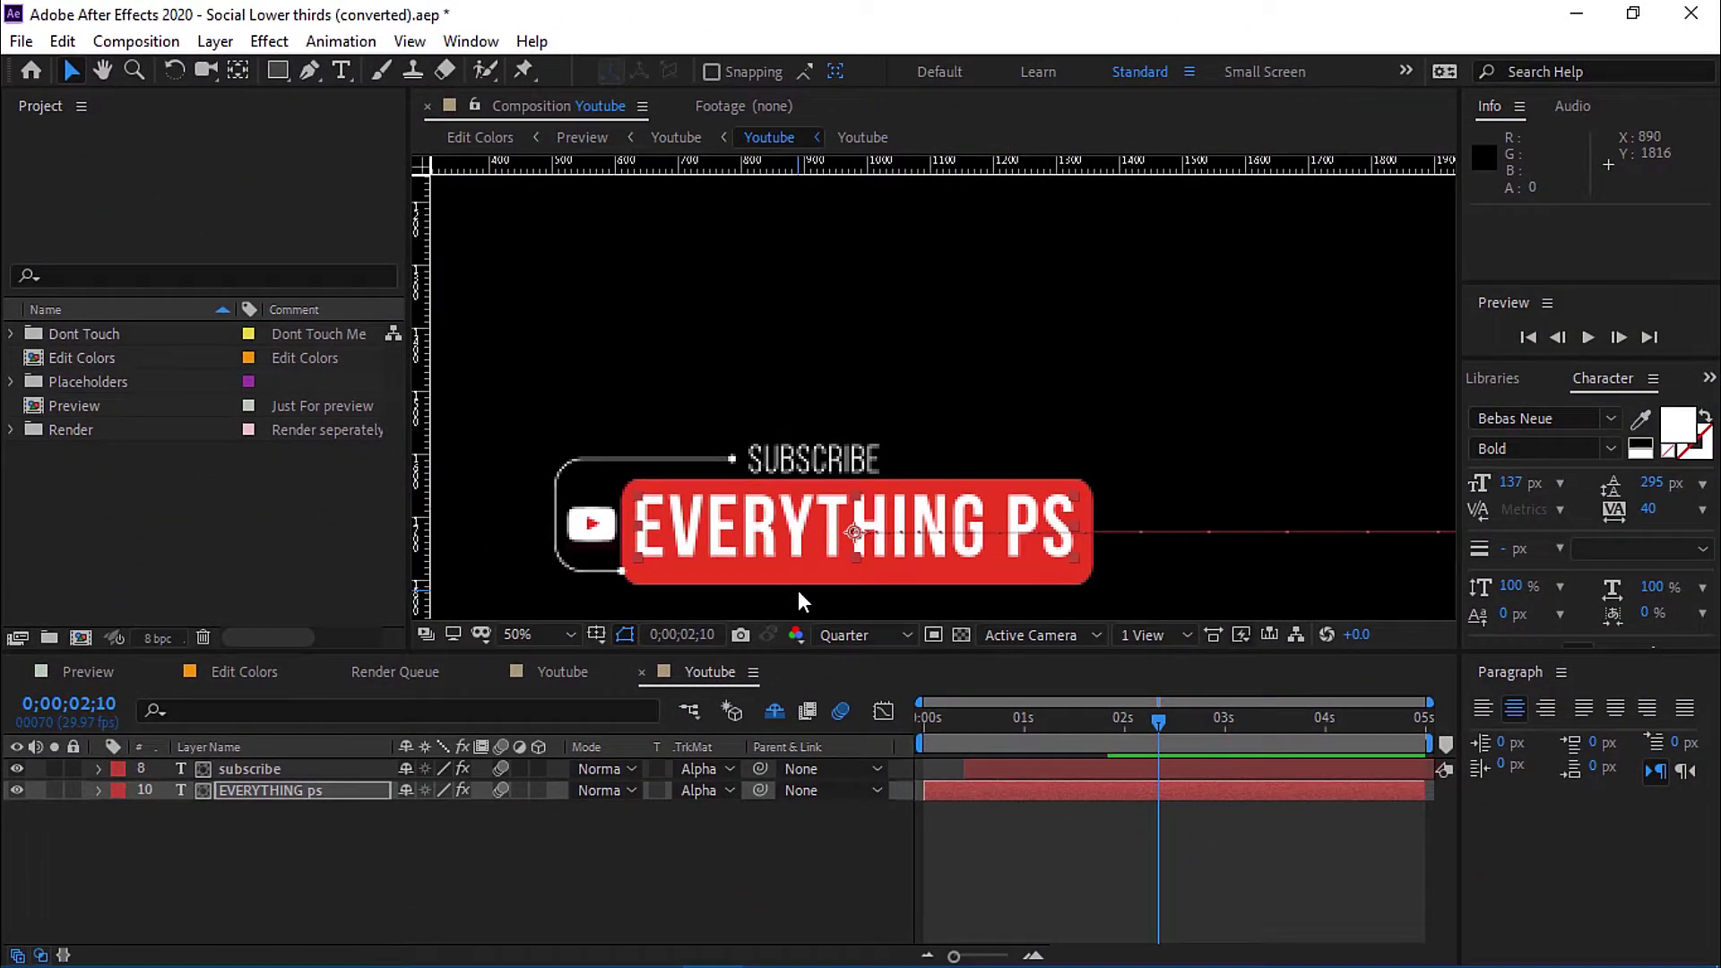
{"action": "key", "text": "Down"}
{"action": "key", "text": "Down"}
{"action": "key", "text": "Down"}
{"action": "key", "text": "Down"}
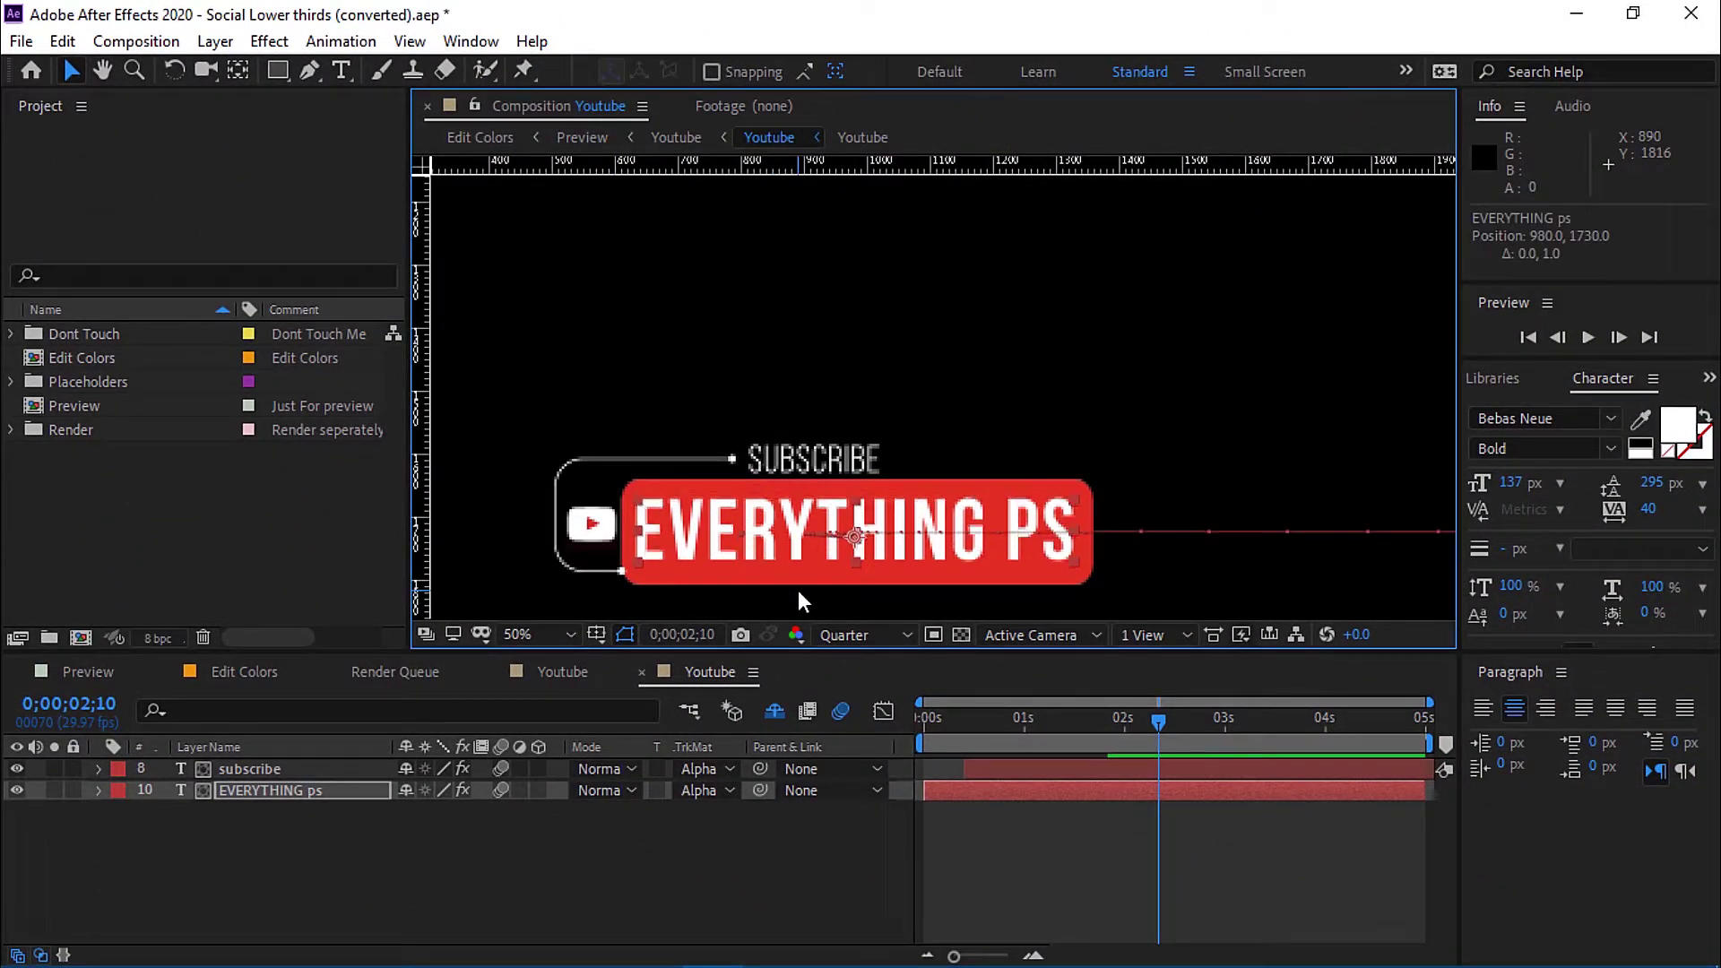
{"action": "key", "text": "Up"}
{"action": "key", "text": "Up"}
{"action": "key", "text": "Up"}
{"action": "key", "text": "Up"}
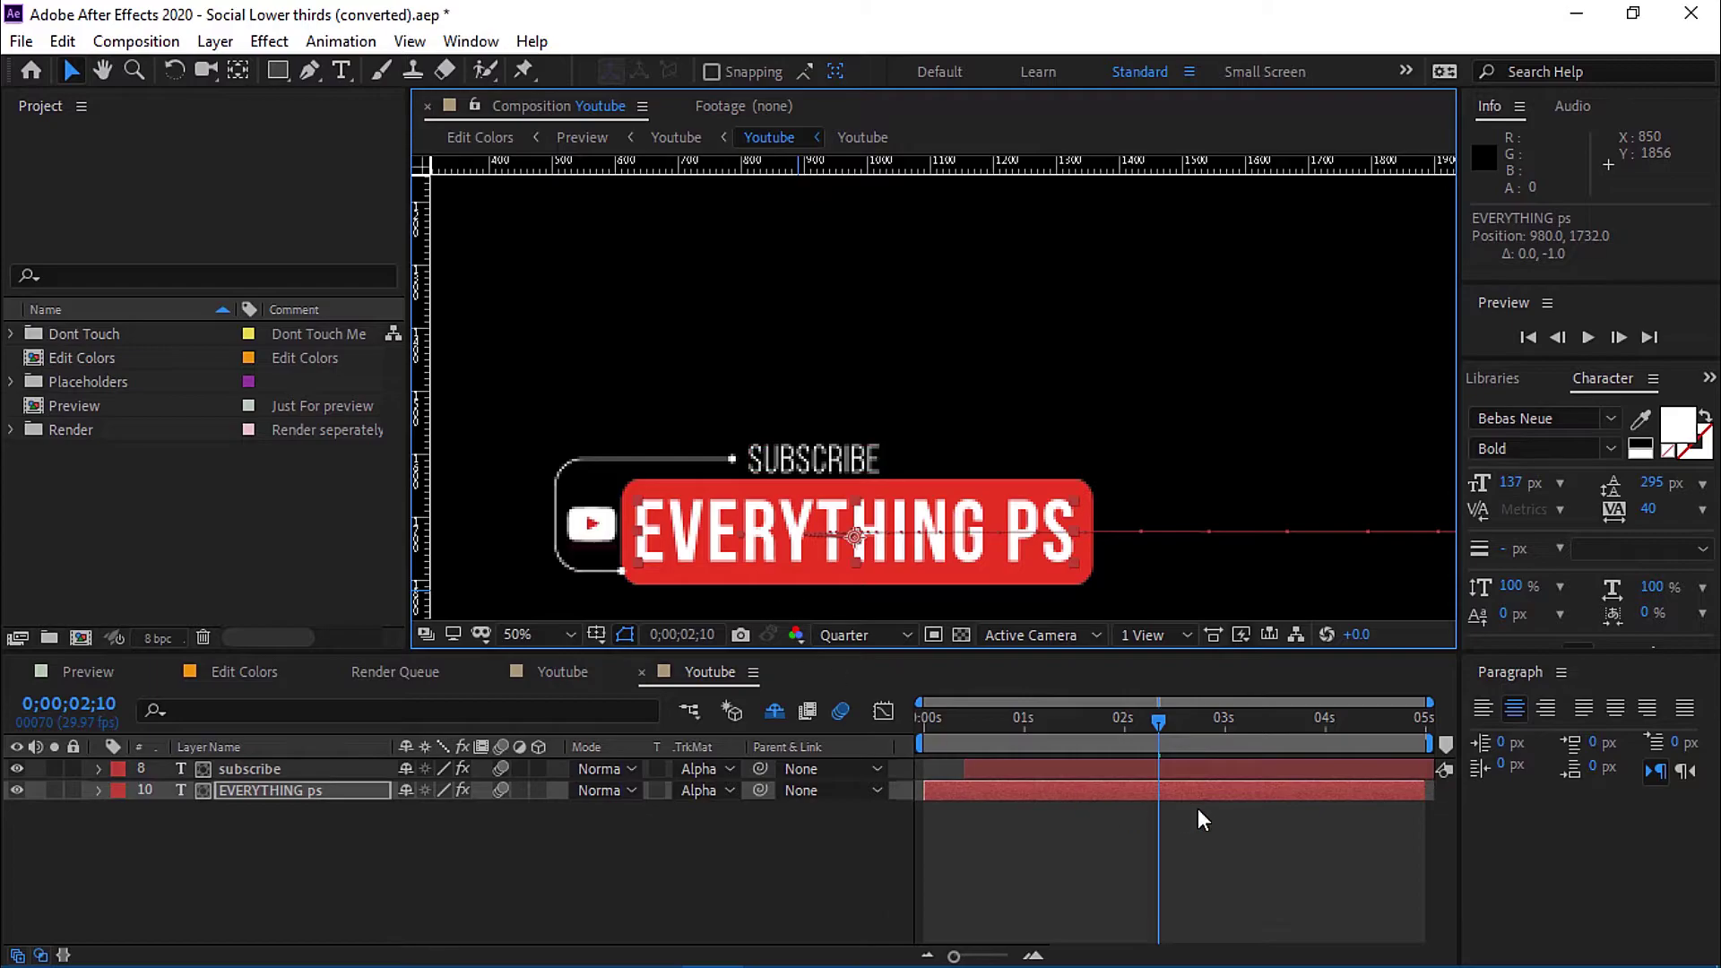
Preview the Youtube lower third animation from the start.
{"action": "left_click_drag", "start_coordinate": [1159, 725], "coordinate": [878, 735]}
{"action": "key", "text": "space"}
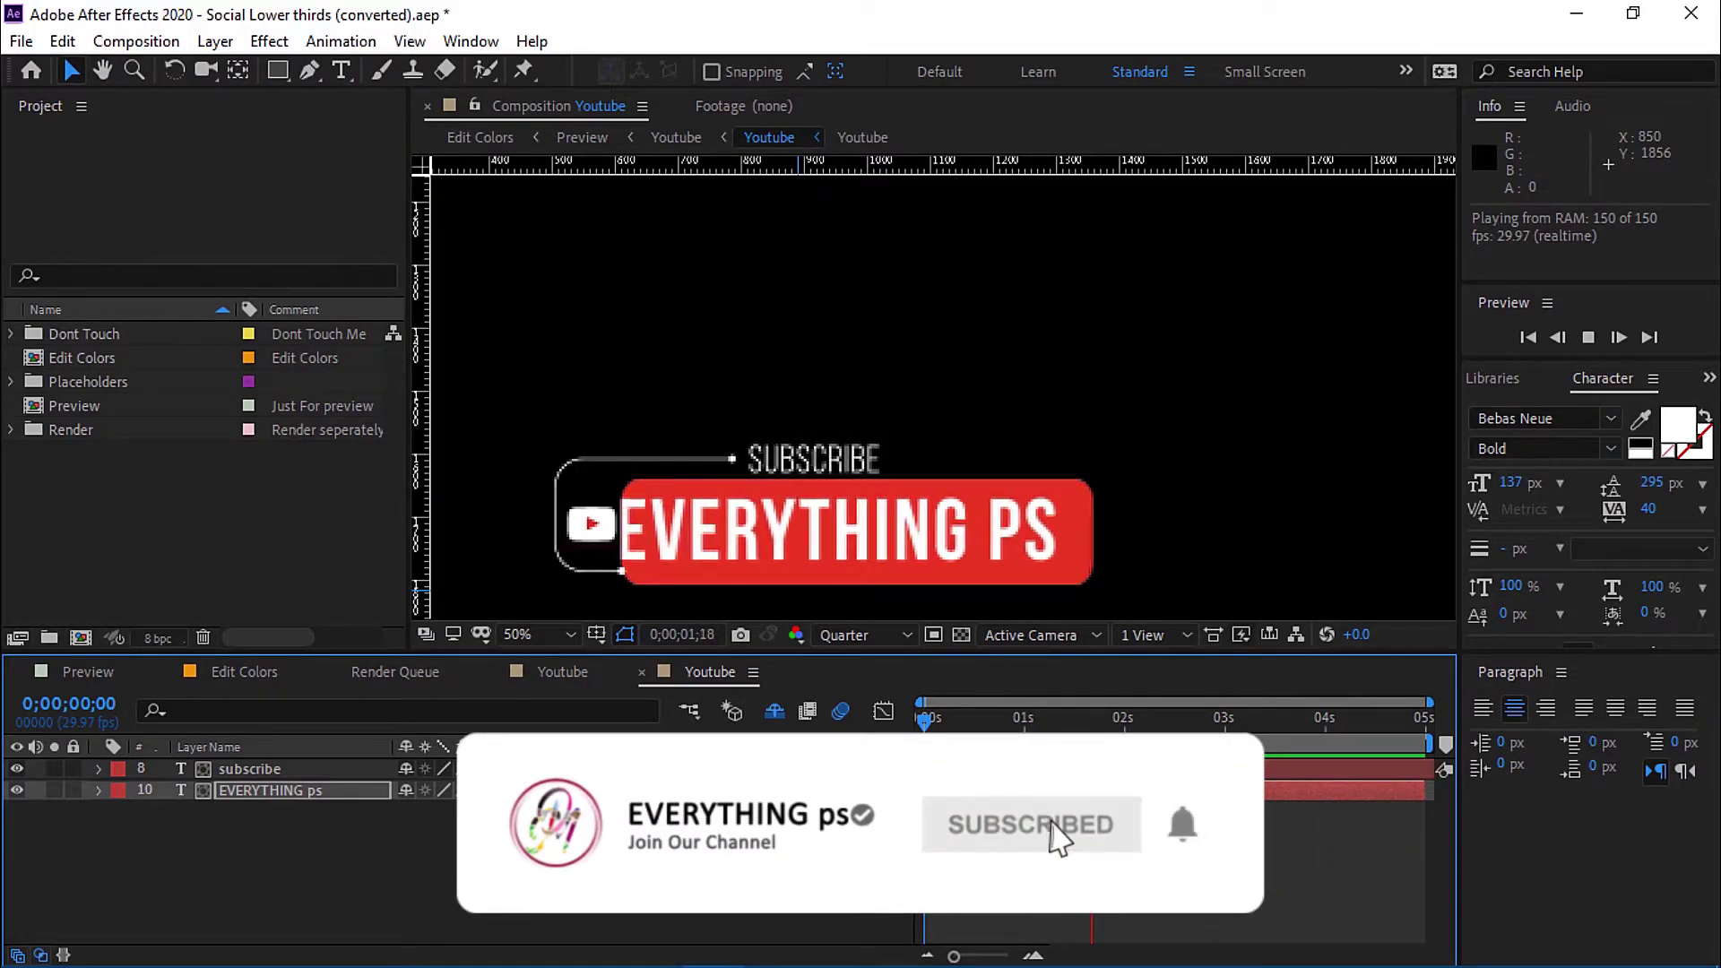
{"action": "key", "text": "space"}
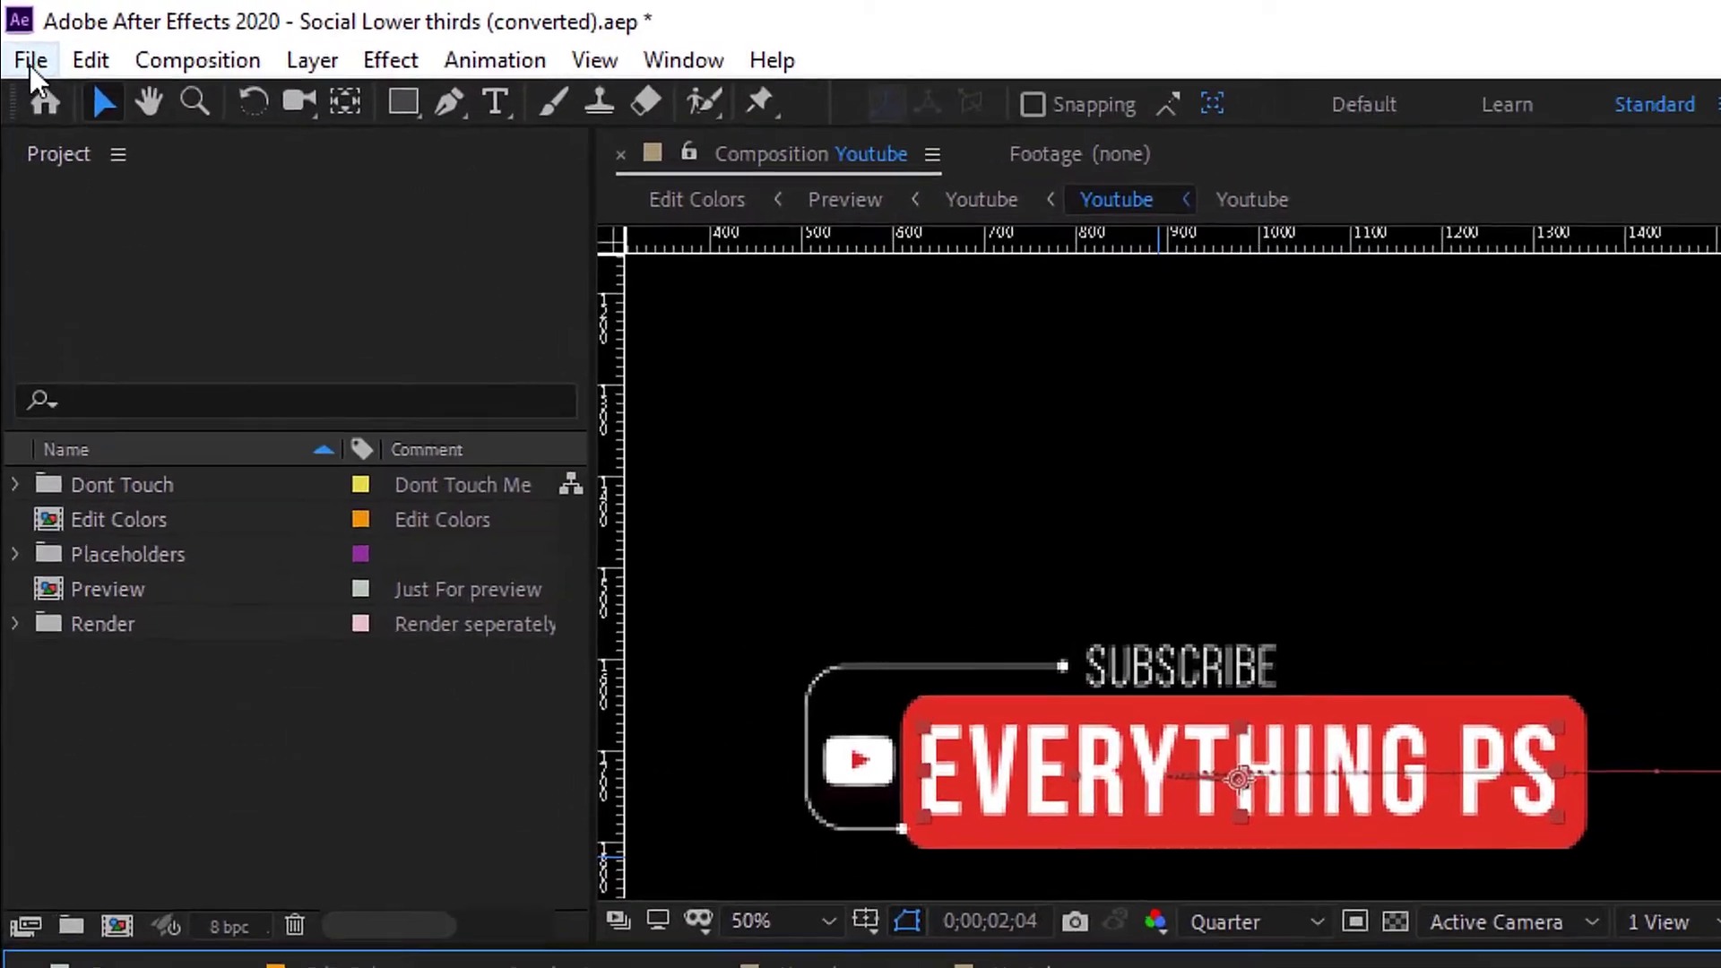
Add the Youtube comp to the Render Queue with QuickTime output format.
{"action": "left_click", "coordinate": [21, 41]}
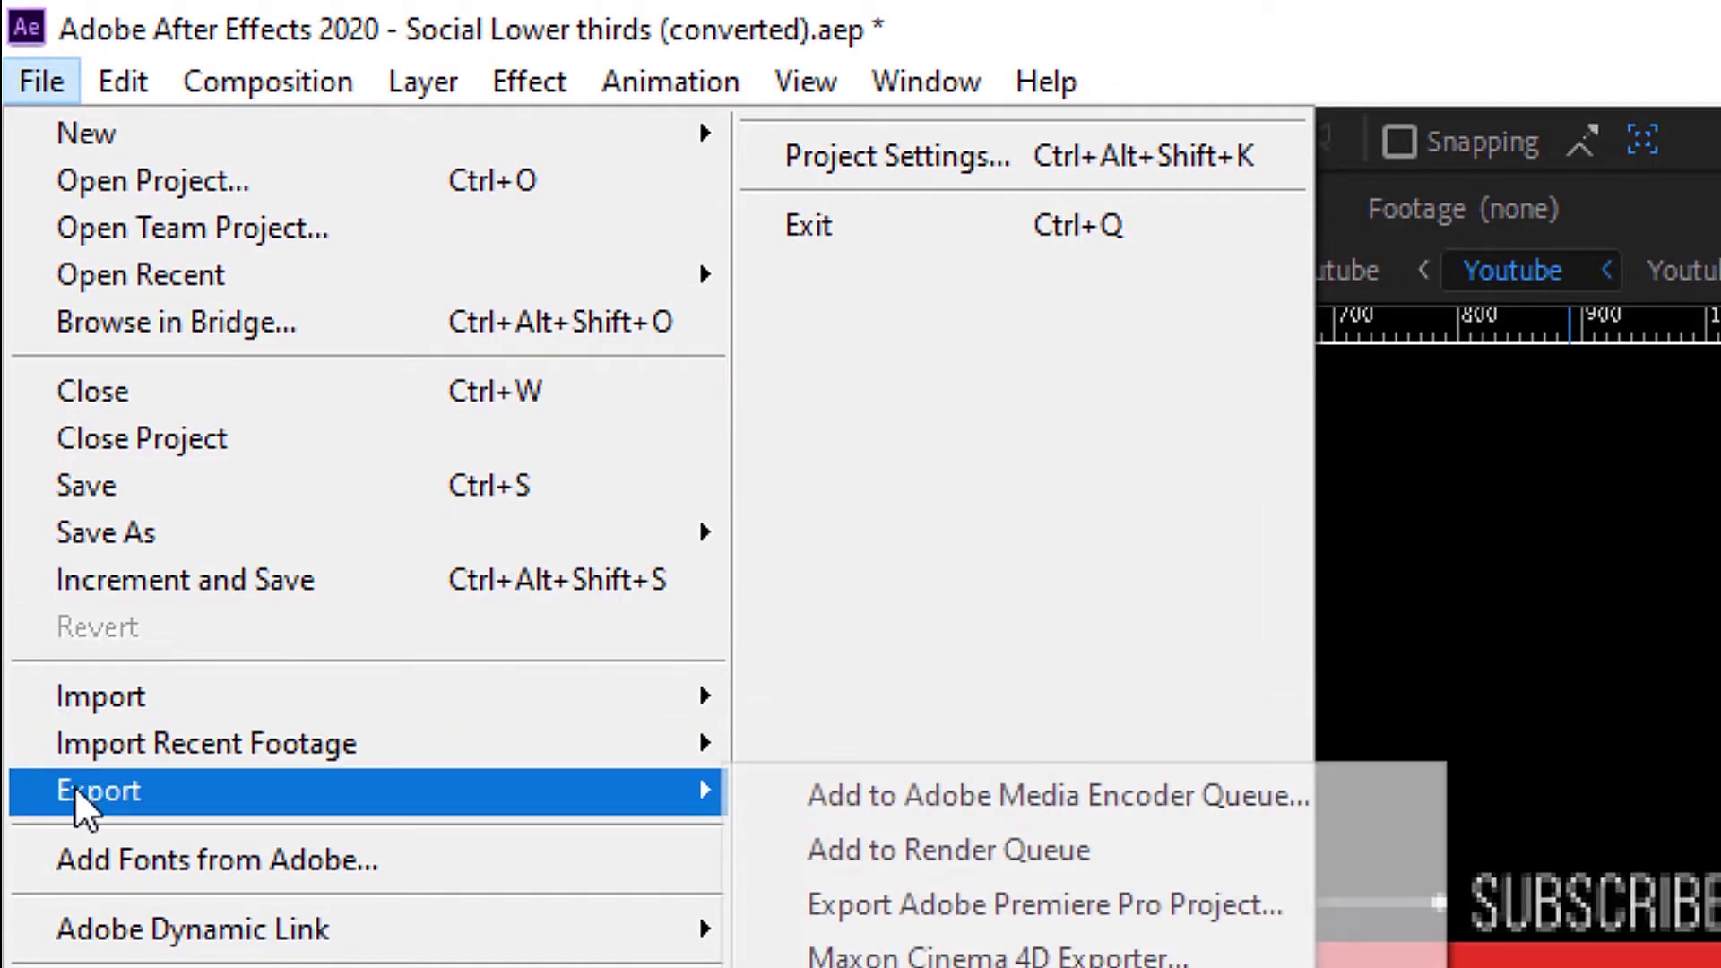
{"action": "left_click", "coordinate": [1139, 854]}
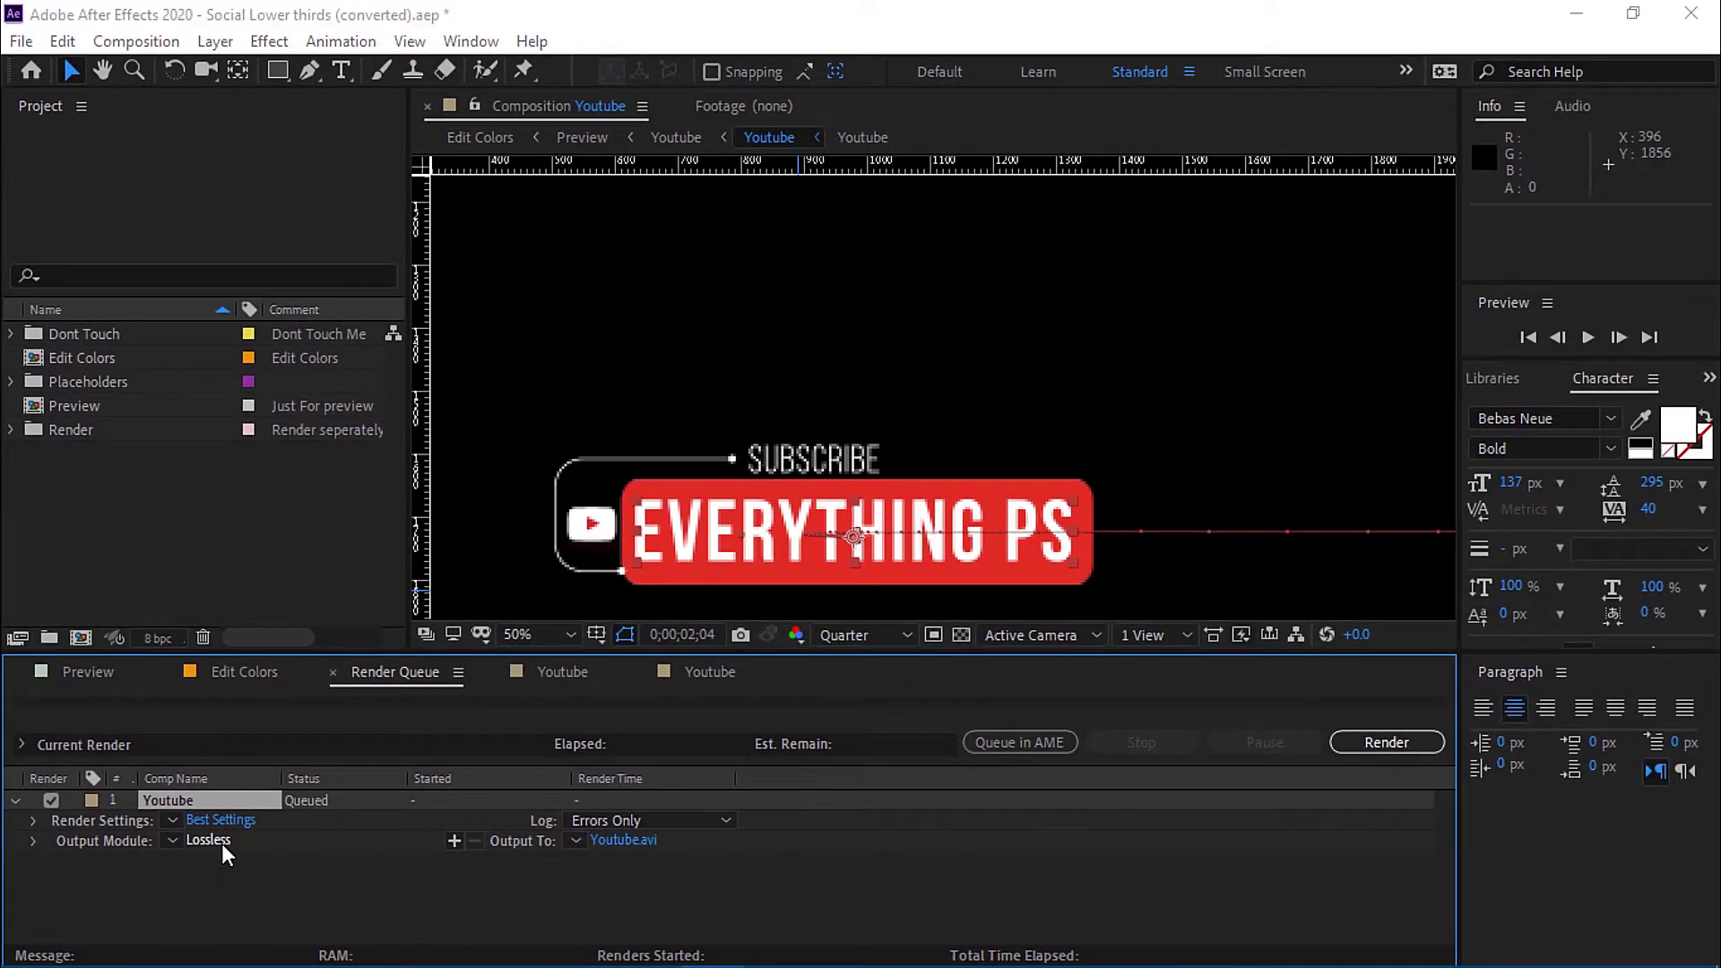
{"action": "left_click", "coordinate": [478, 697]}
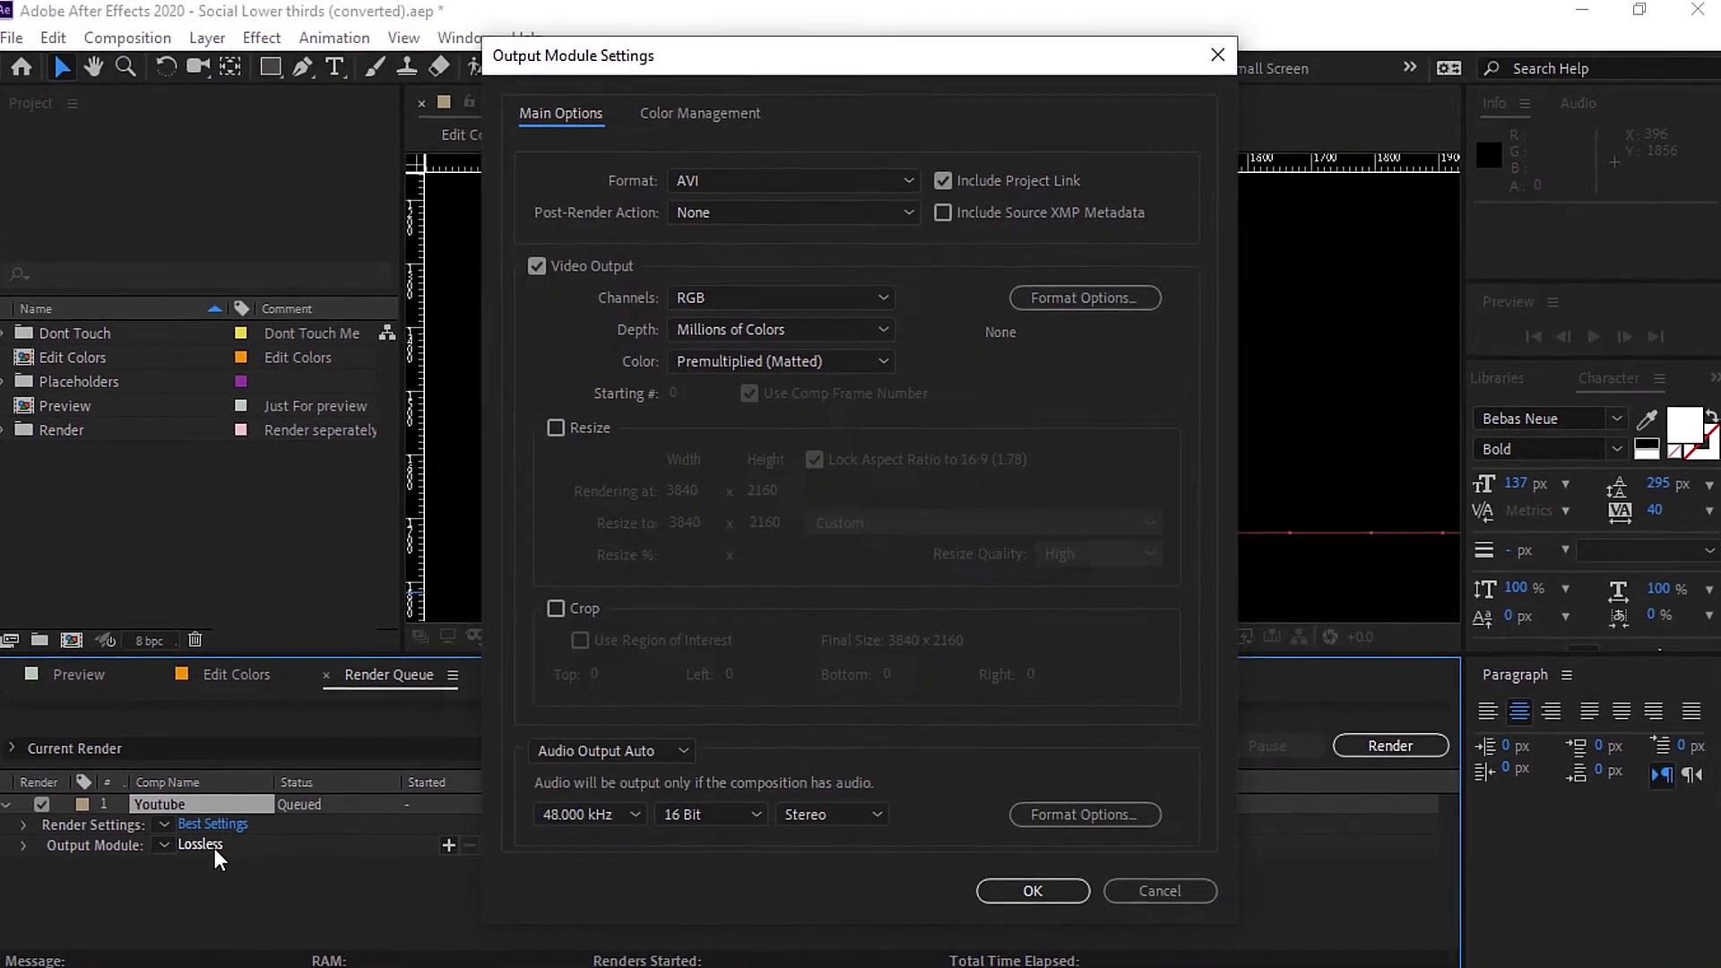
{"action": "left_click", "coordinate": [856, 161]}
{"action": "left_click", "coordinate": [715, 478]}
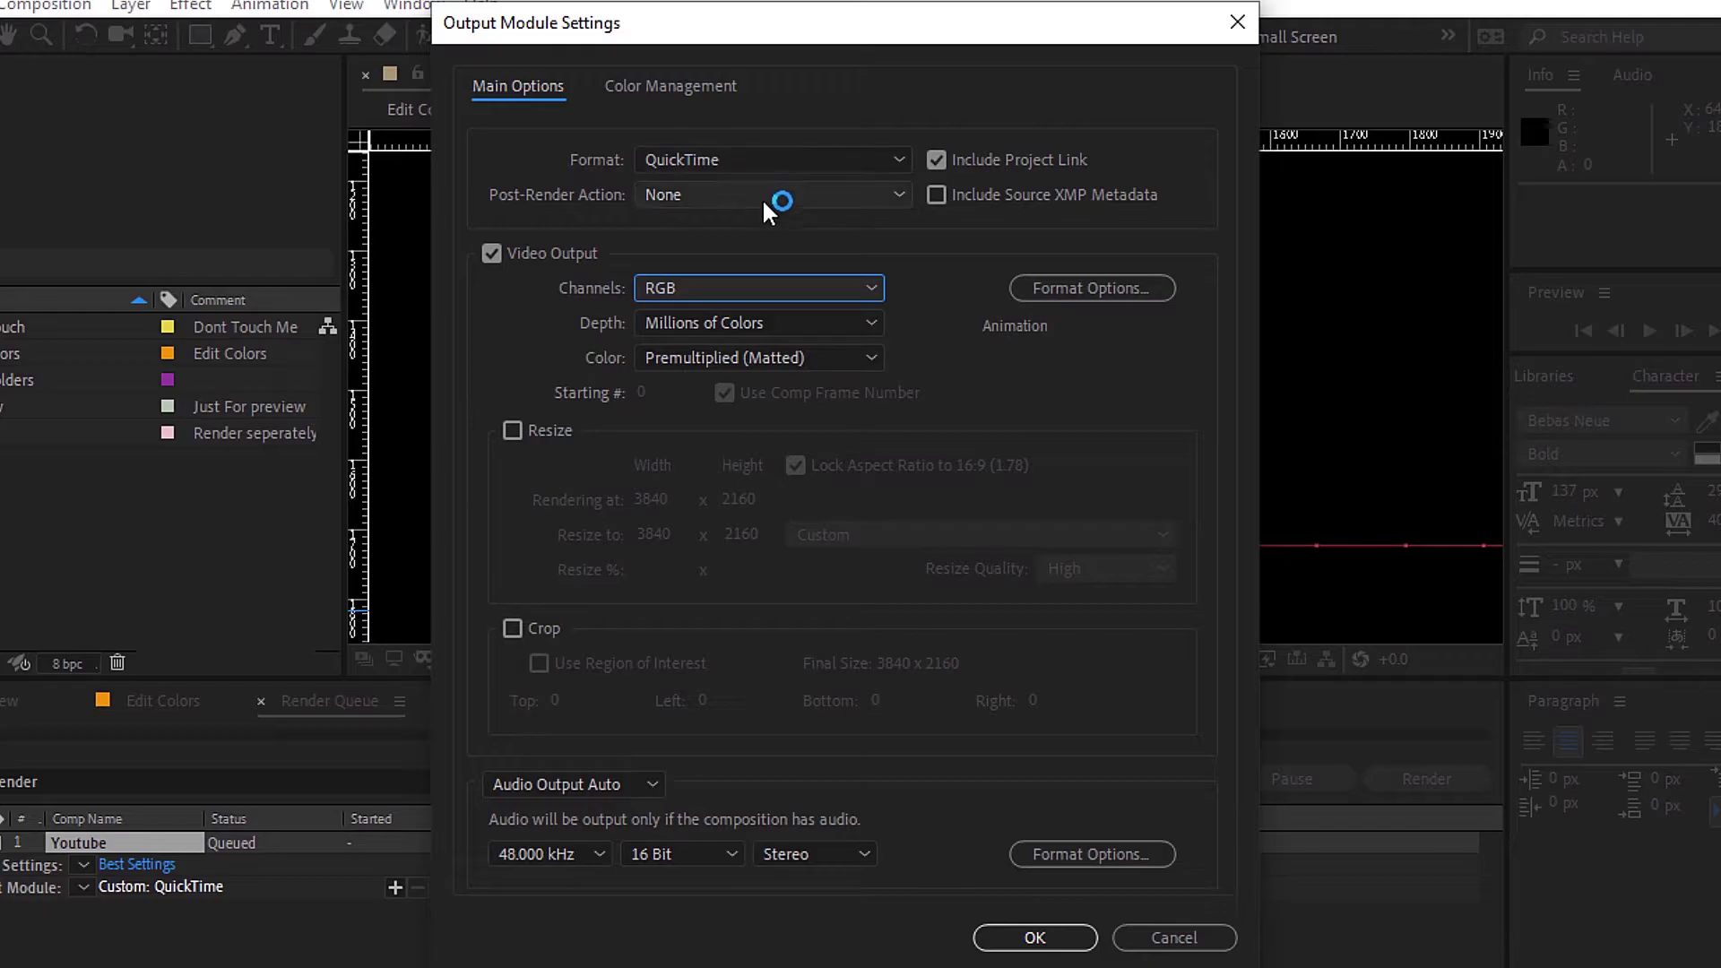
Set output channels to RGB + Alpha and resize to 1920 x 1080.
{"action": "left_click", "coordinate": [719, 285]}
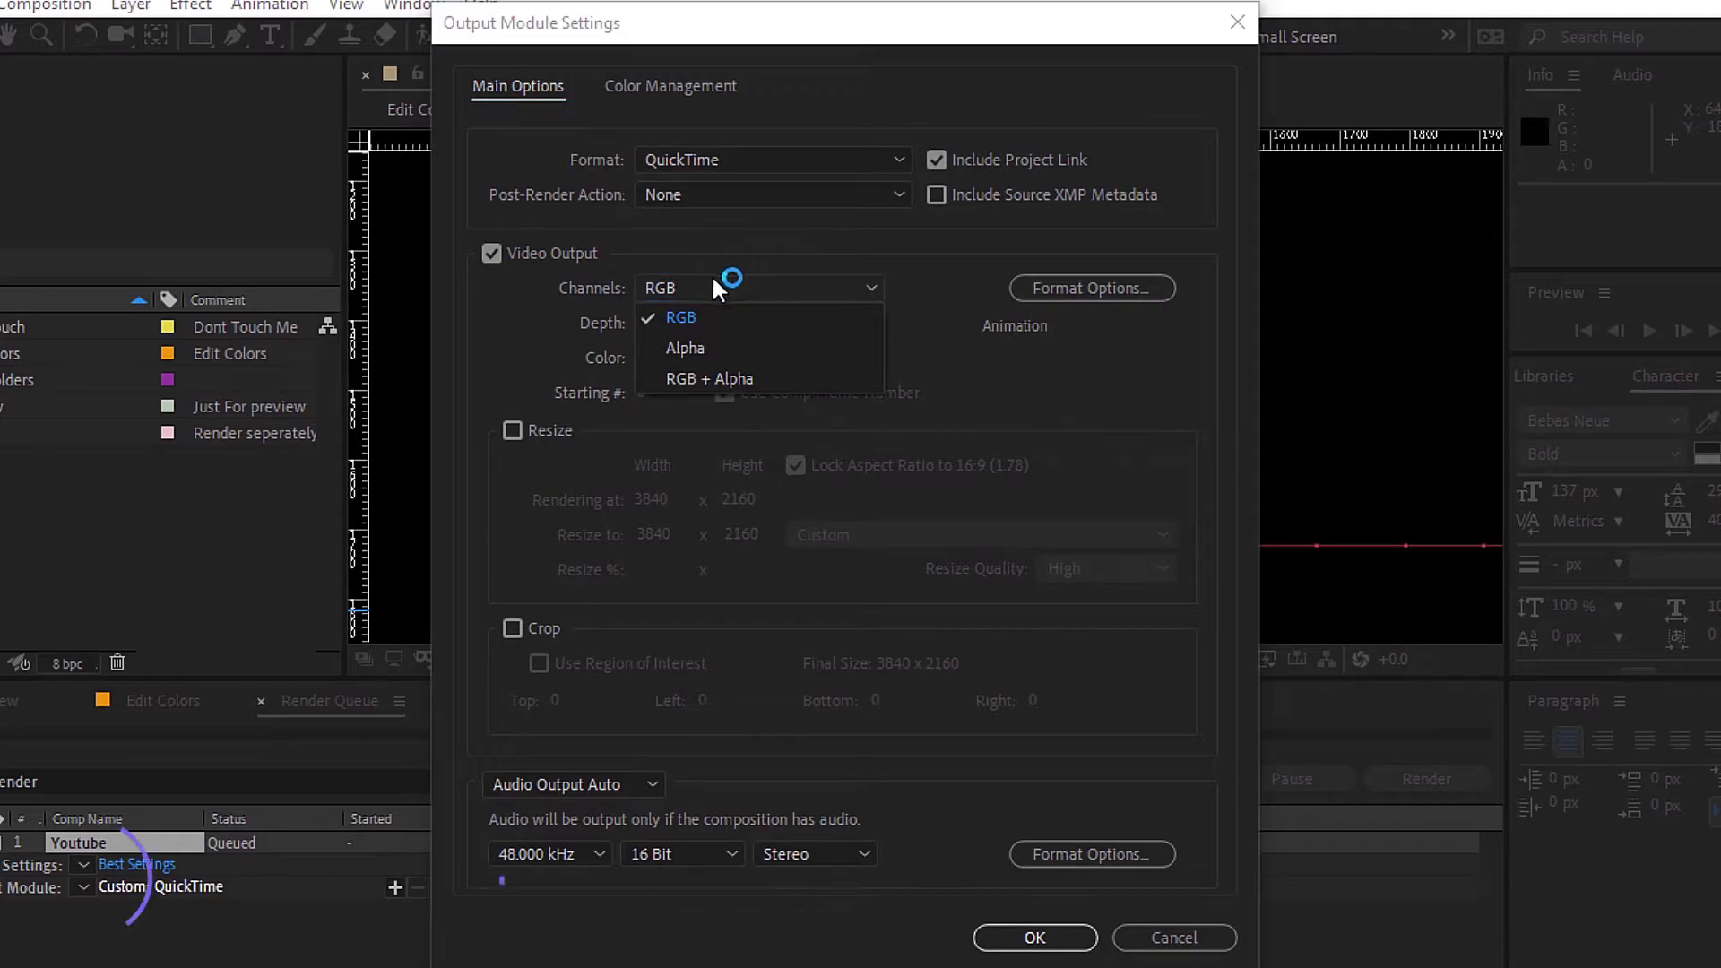
{"action": "left_click", "coordinate": [764, 379]}
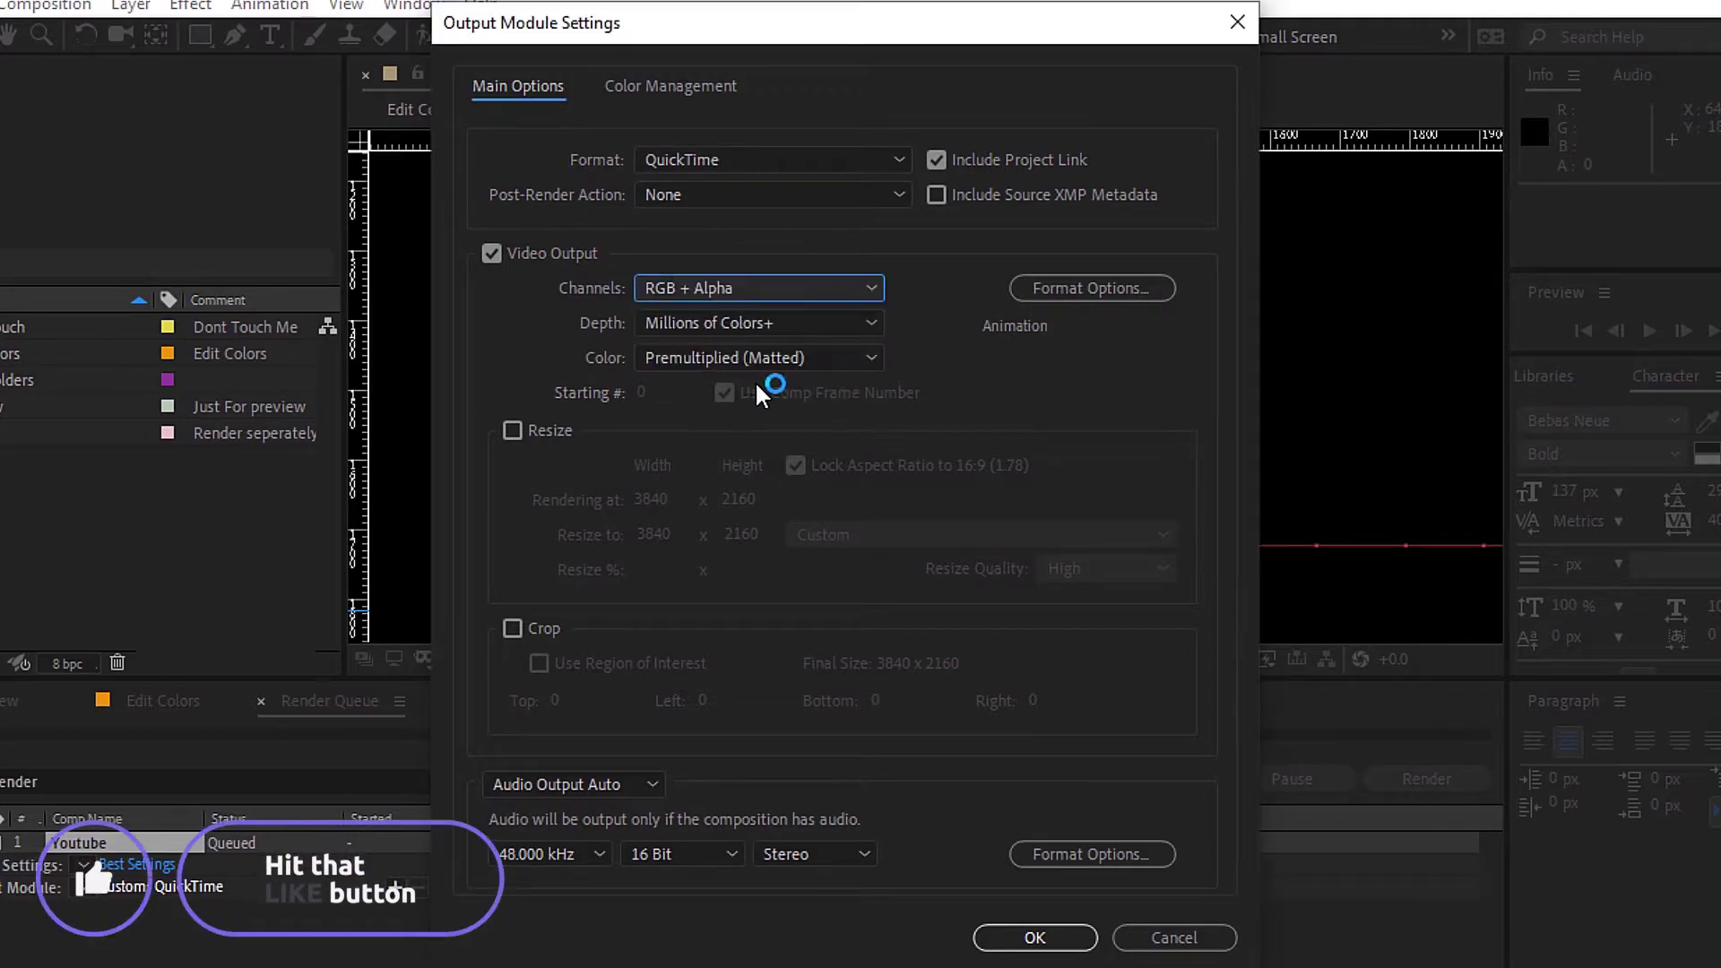
{"action": "left_click", "coordinate": [512, 431]}
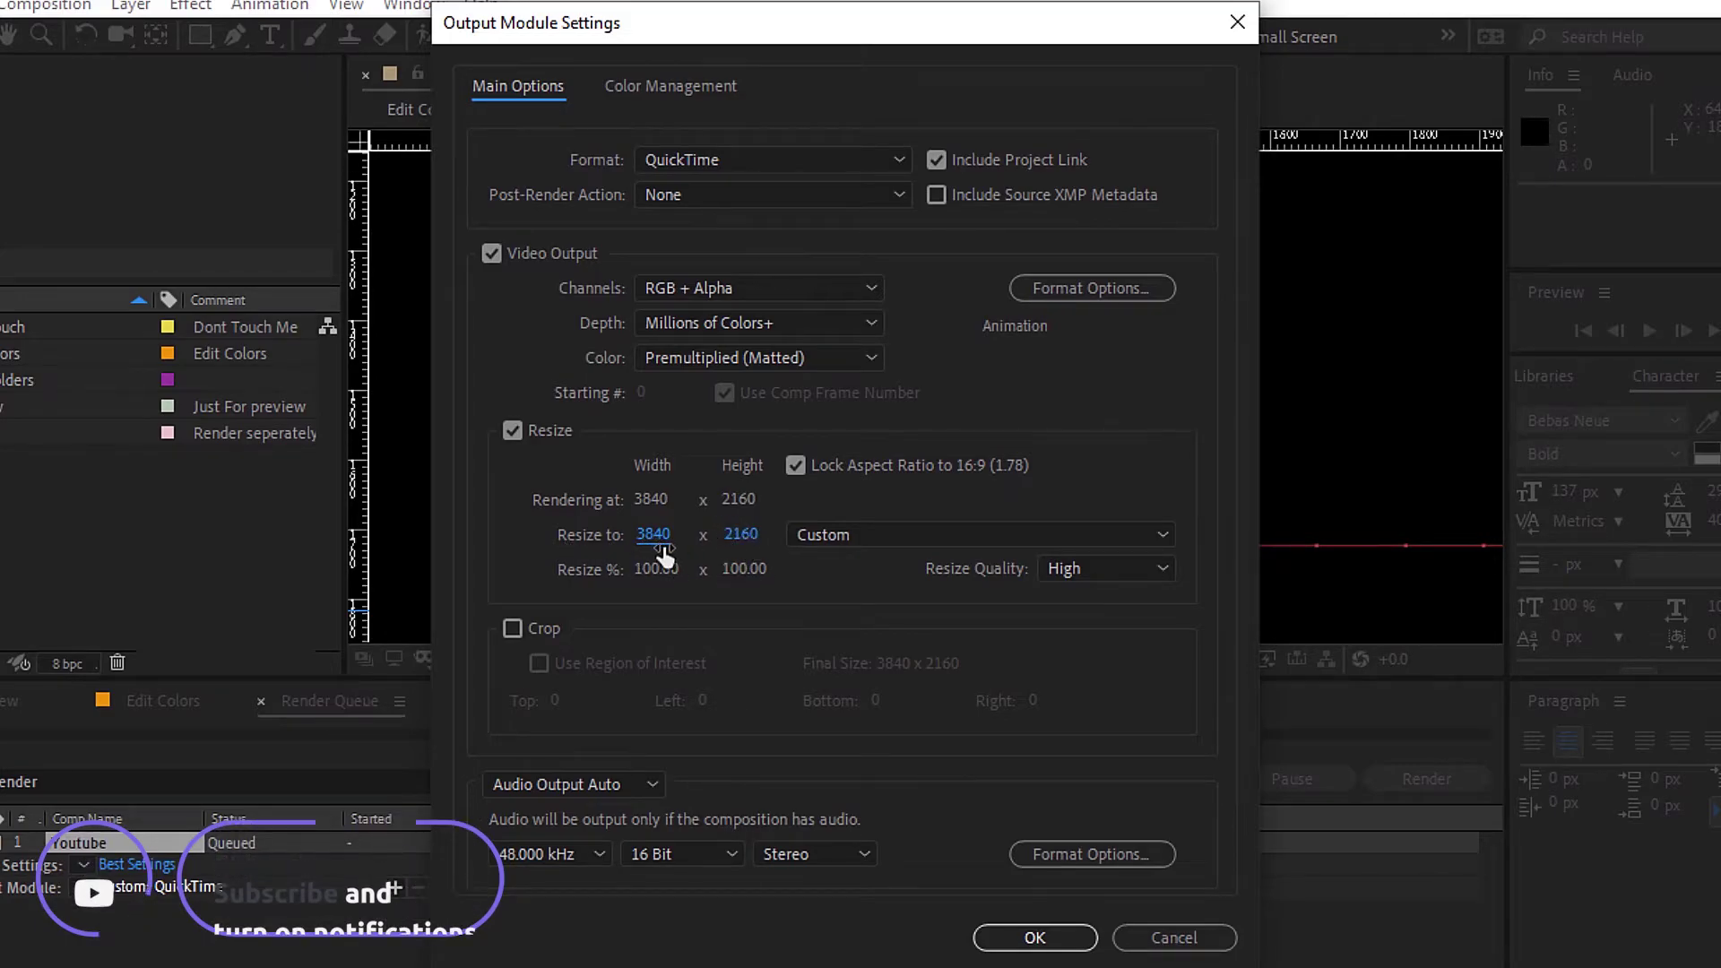
{"action": "left_click", "coordinate": [654, 535]}
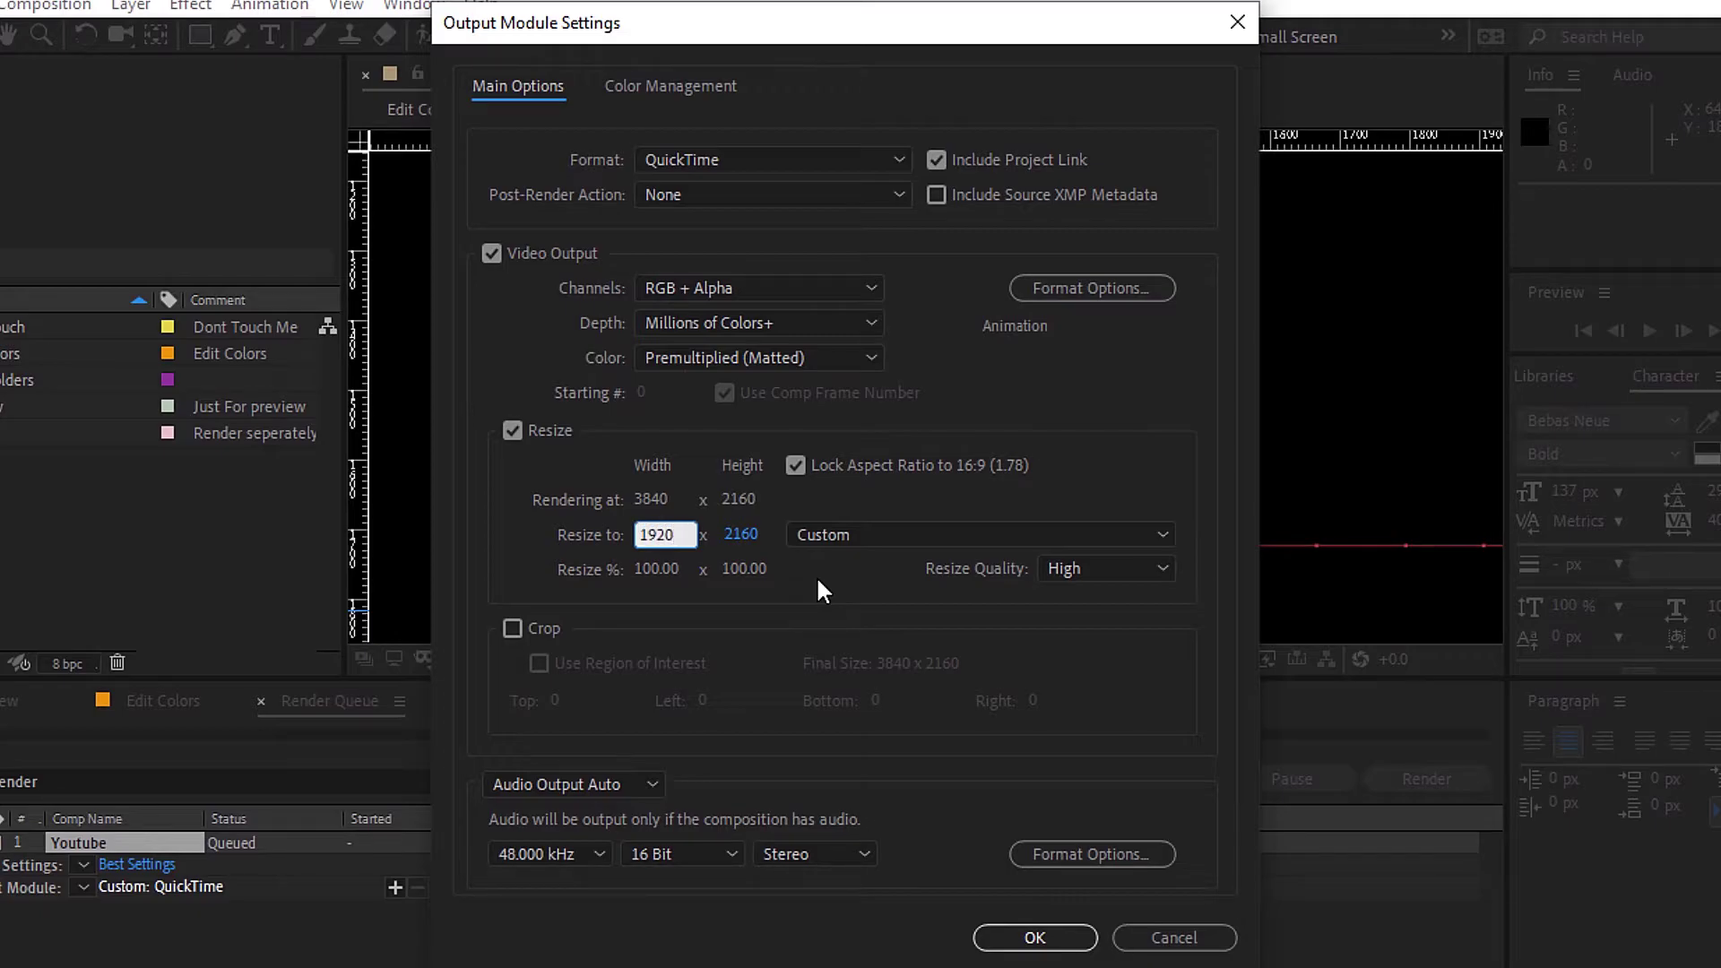
{"action": "key", "text": "Return"}
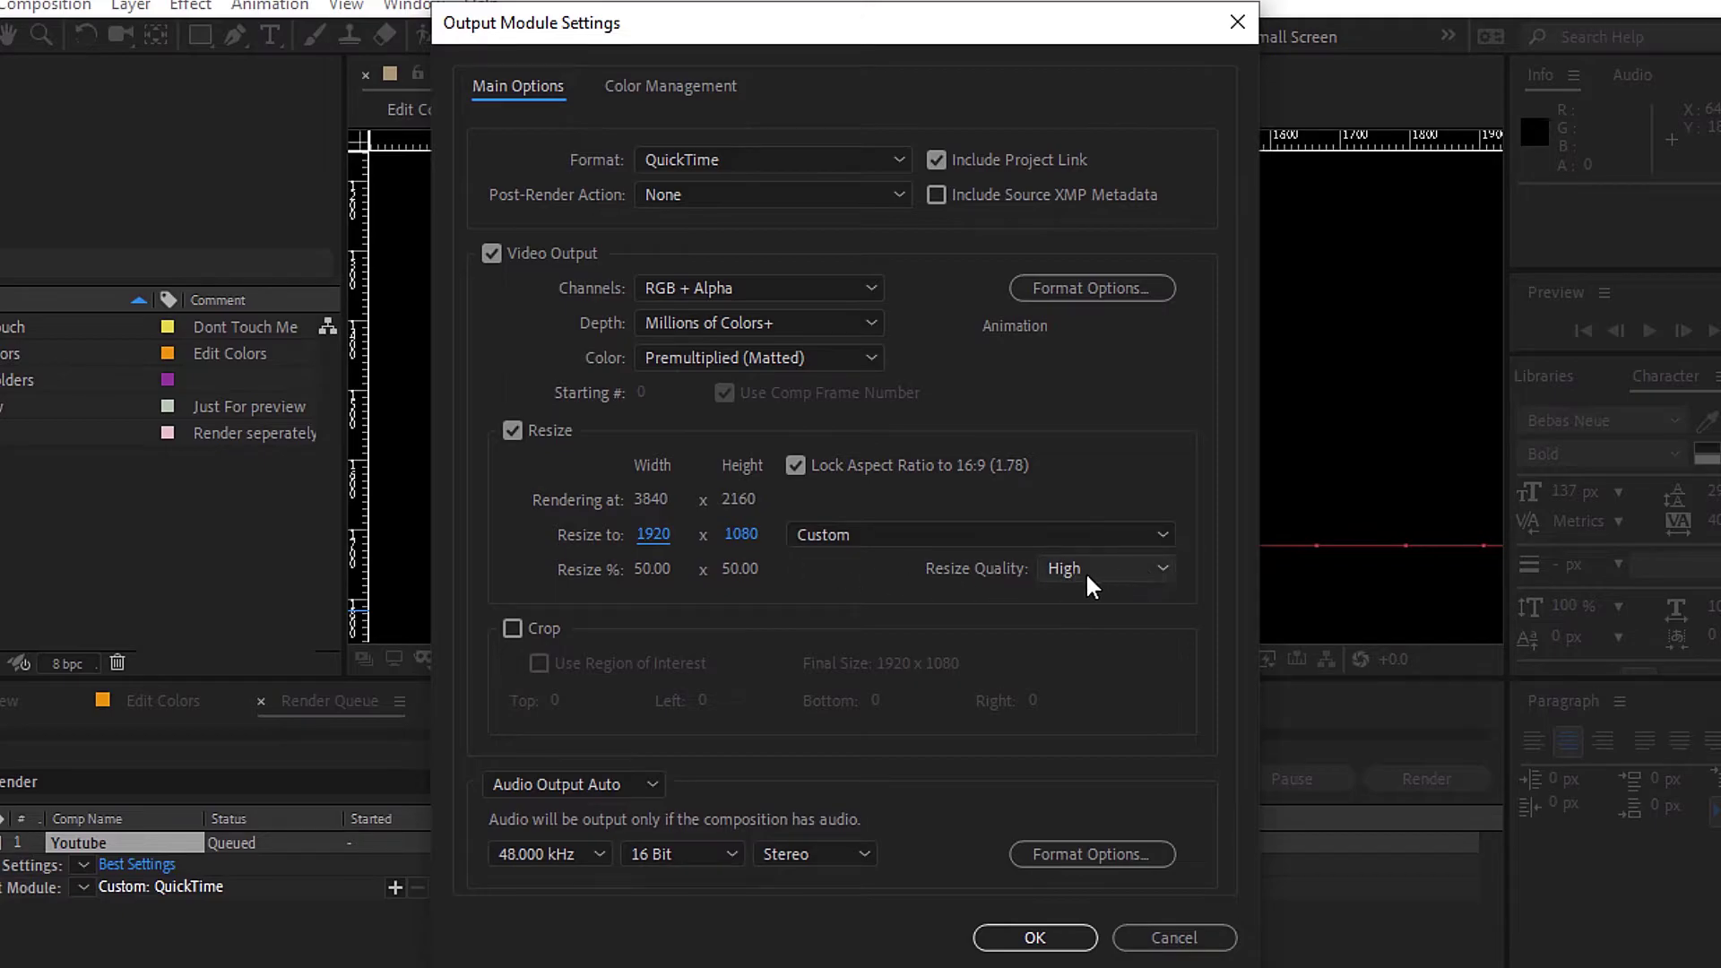
{"action": "left_click", "coordinate": [986, 938]}
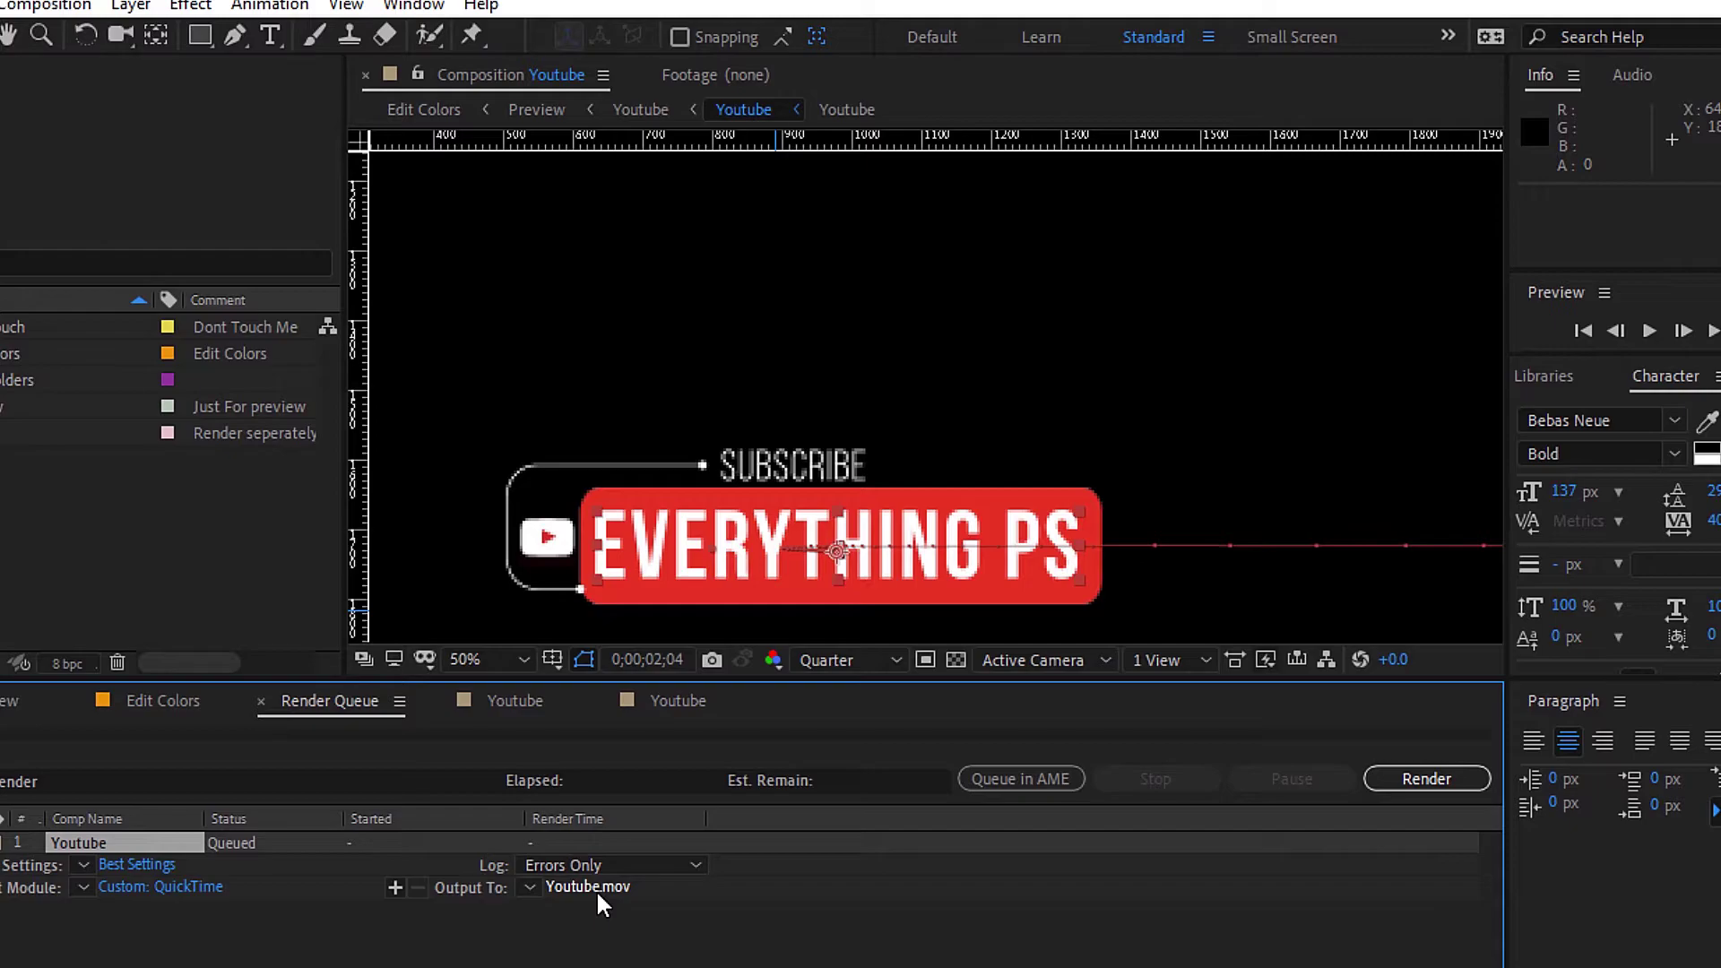
Save the output as Youtube.mov in Documents' 0019 project Adobe After Effects folder.
{"action": "left_click", "coordinate": [598, 895]}
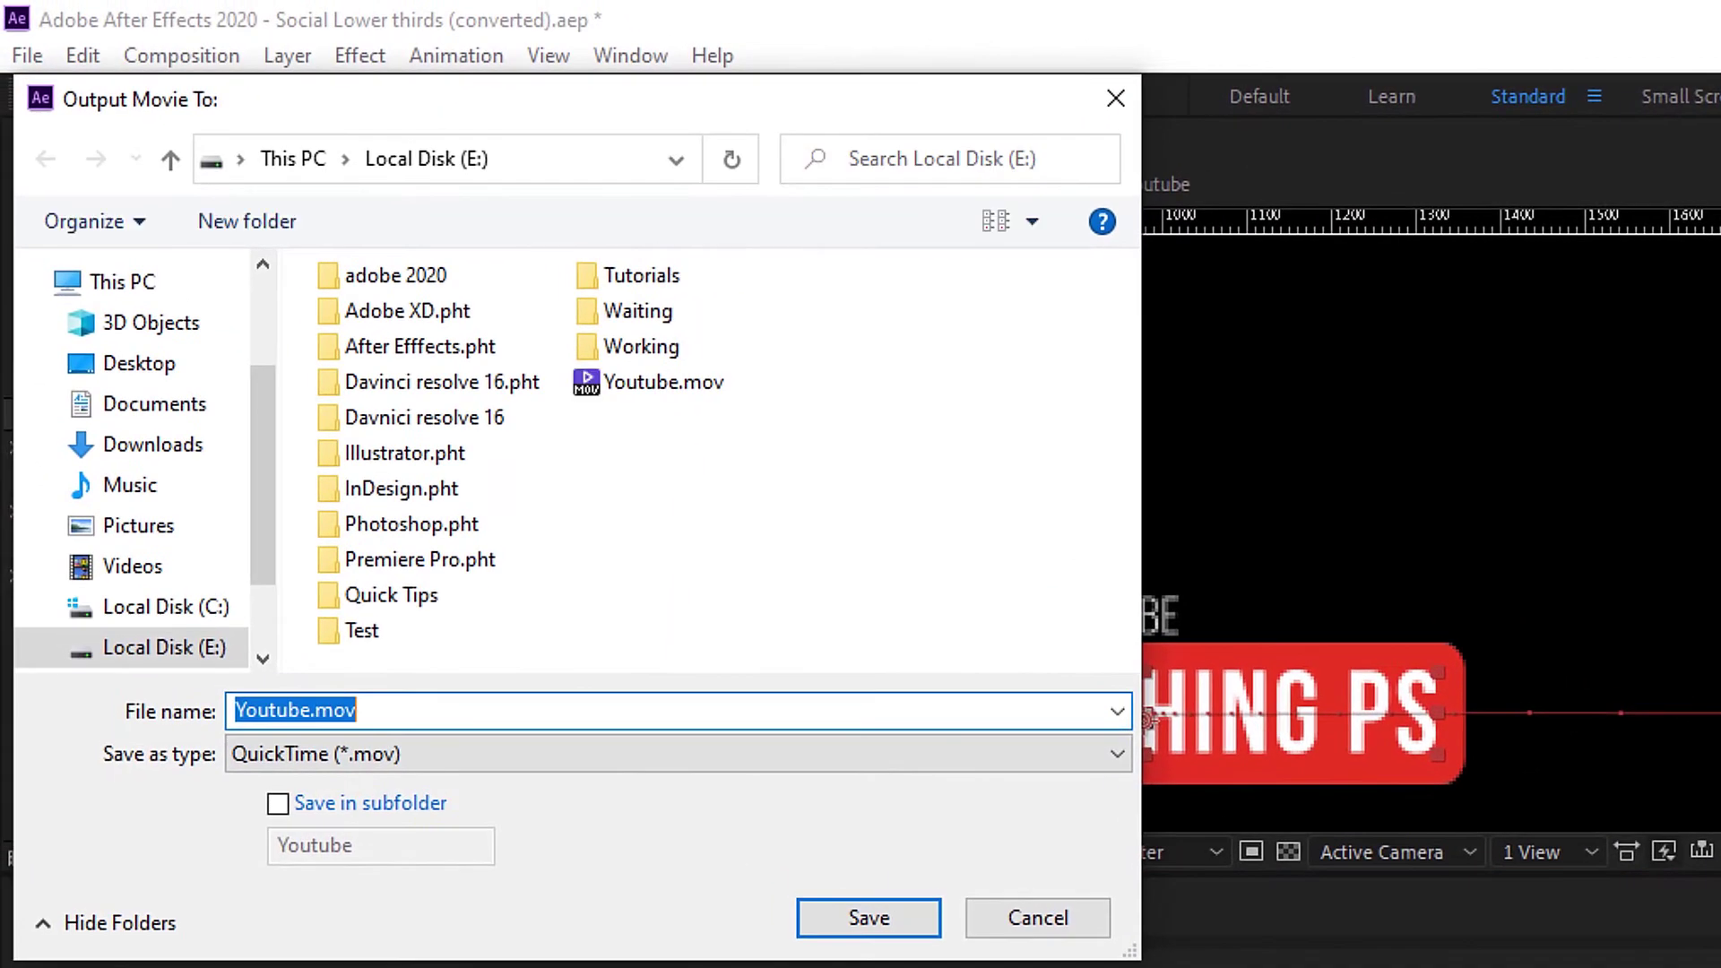
{"action": "left_click", "coordinate": [157, 404]}
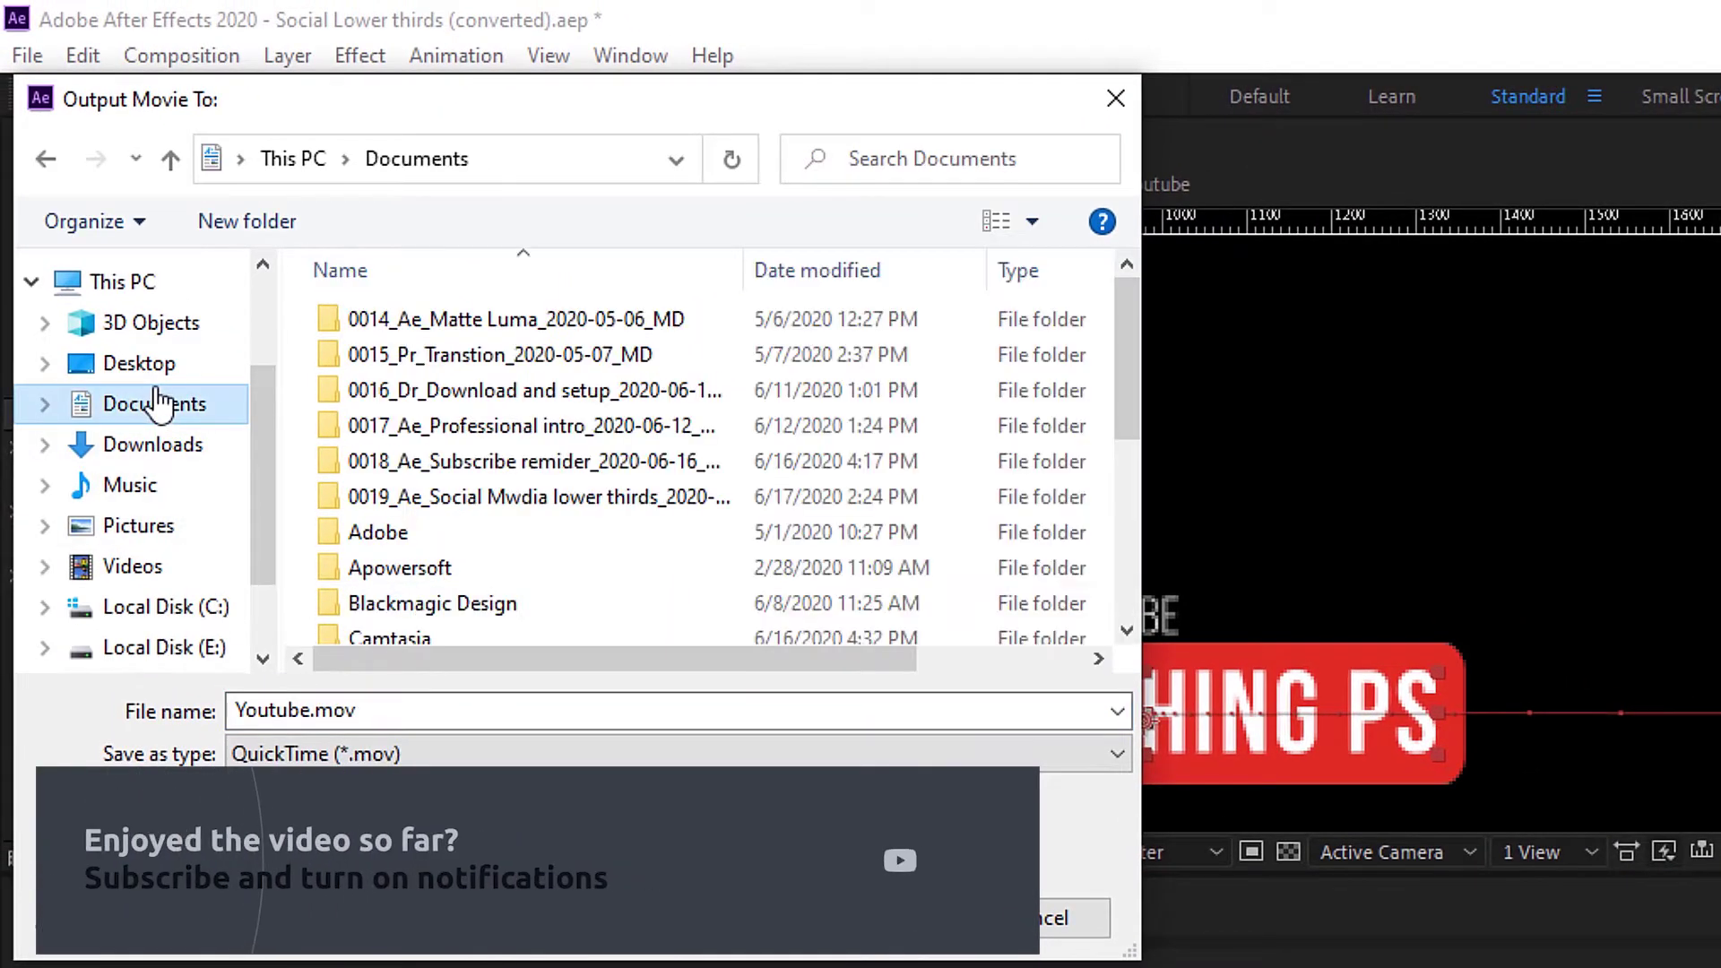
{"action": "double_click", "coordinate": [621, 495]}
{"action": "left_click", "coordinate": [490, 320]}
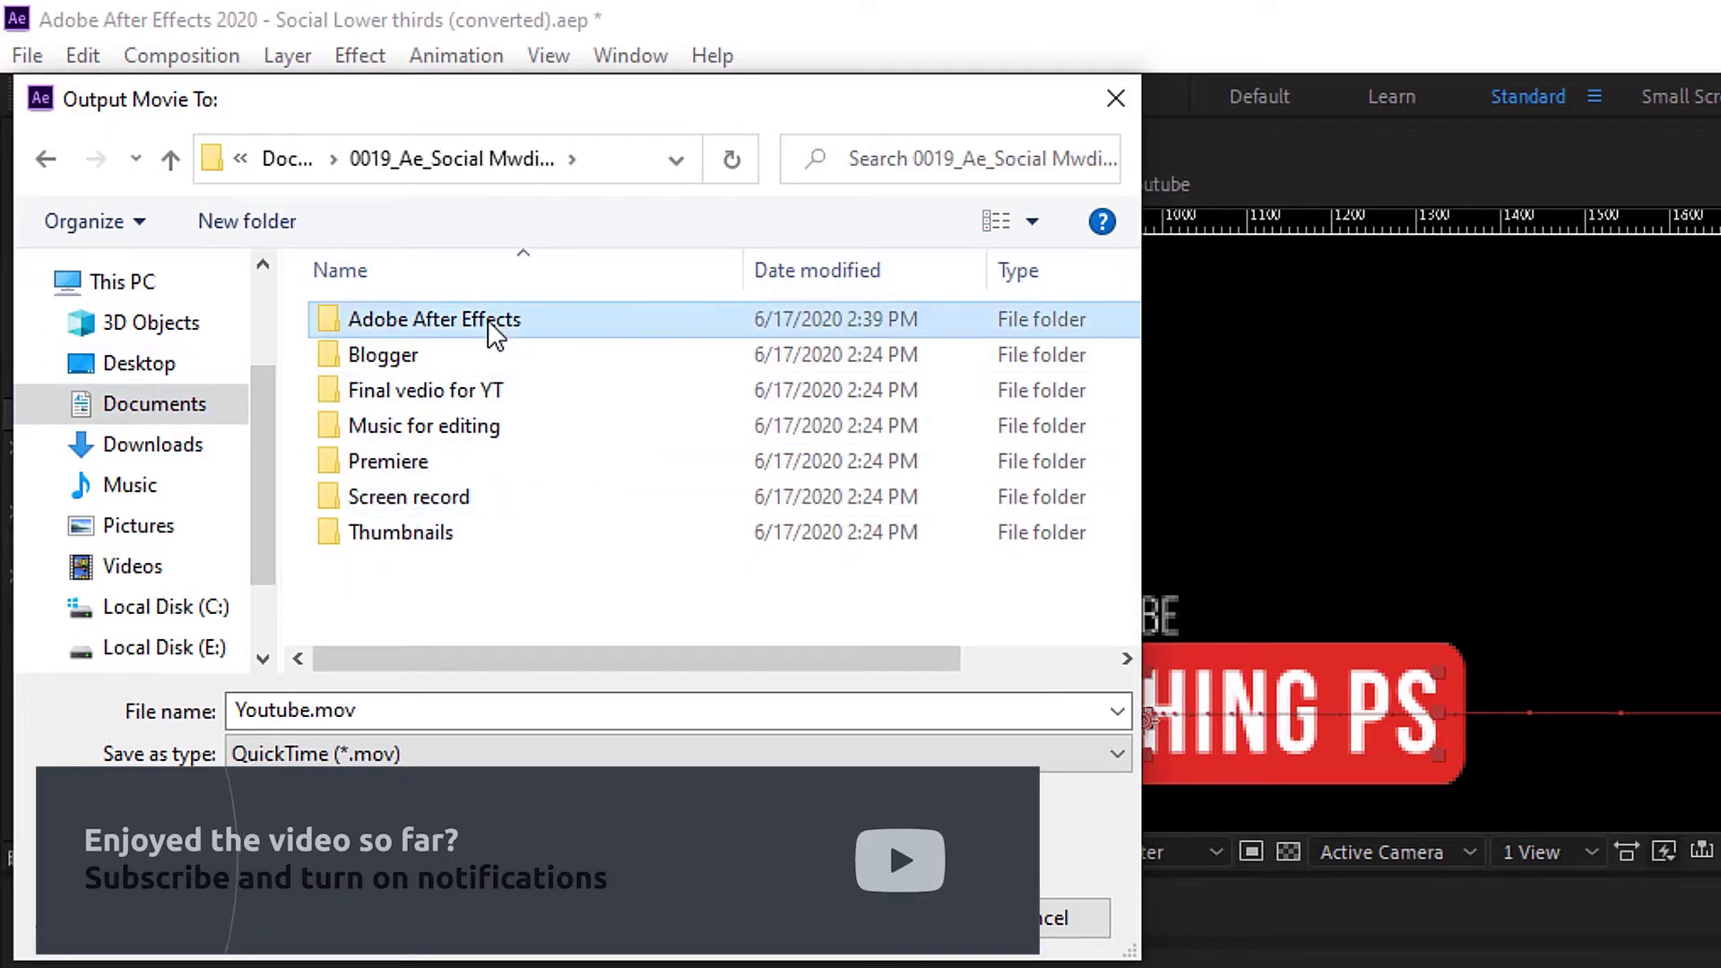
{"action": "double_click", "coordinate": [488, 319]}
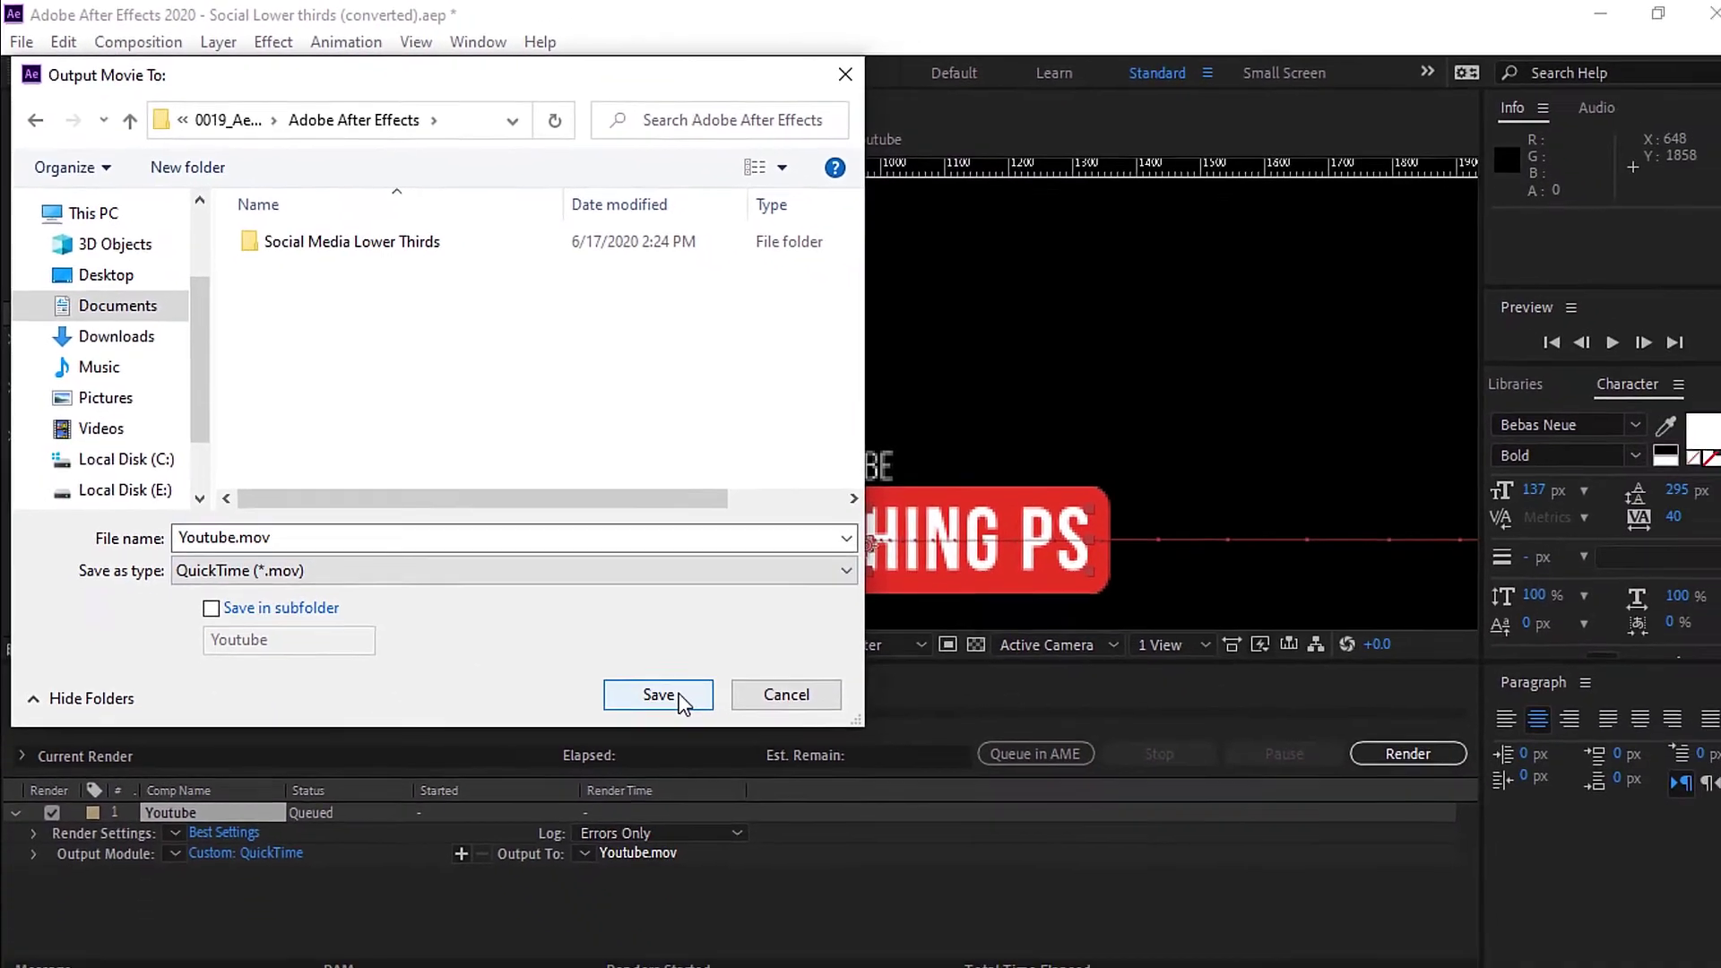
{"action": "left_click", "coordinate": [868, 918]}
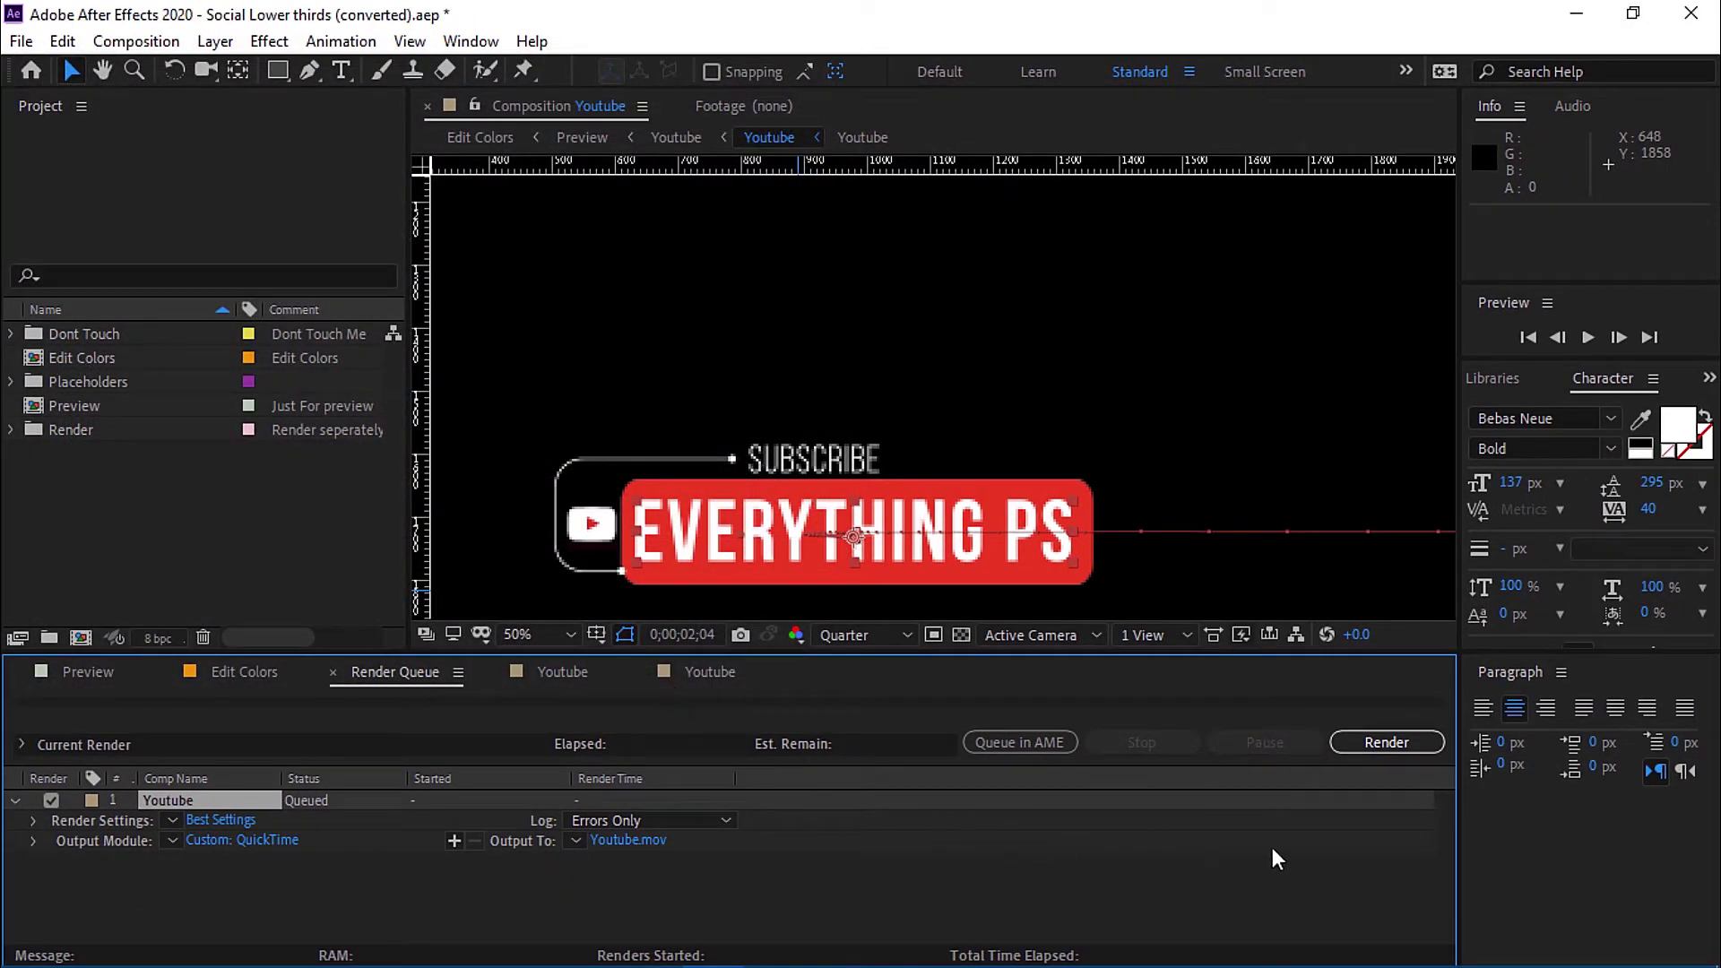
Render Youtube.mov until Done, then return to the Preview composition.
{"action": "left_click", "coordinate": [1377, 744]}
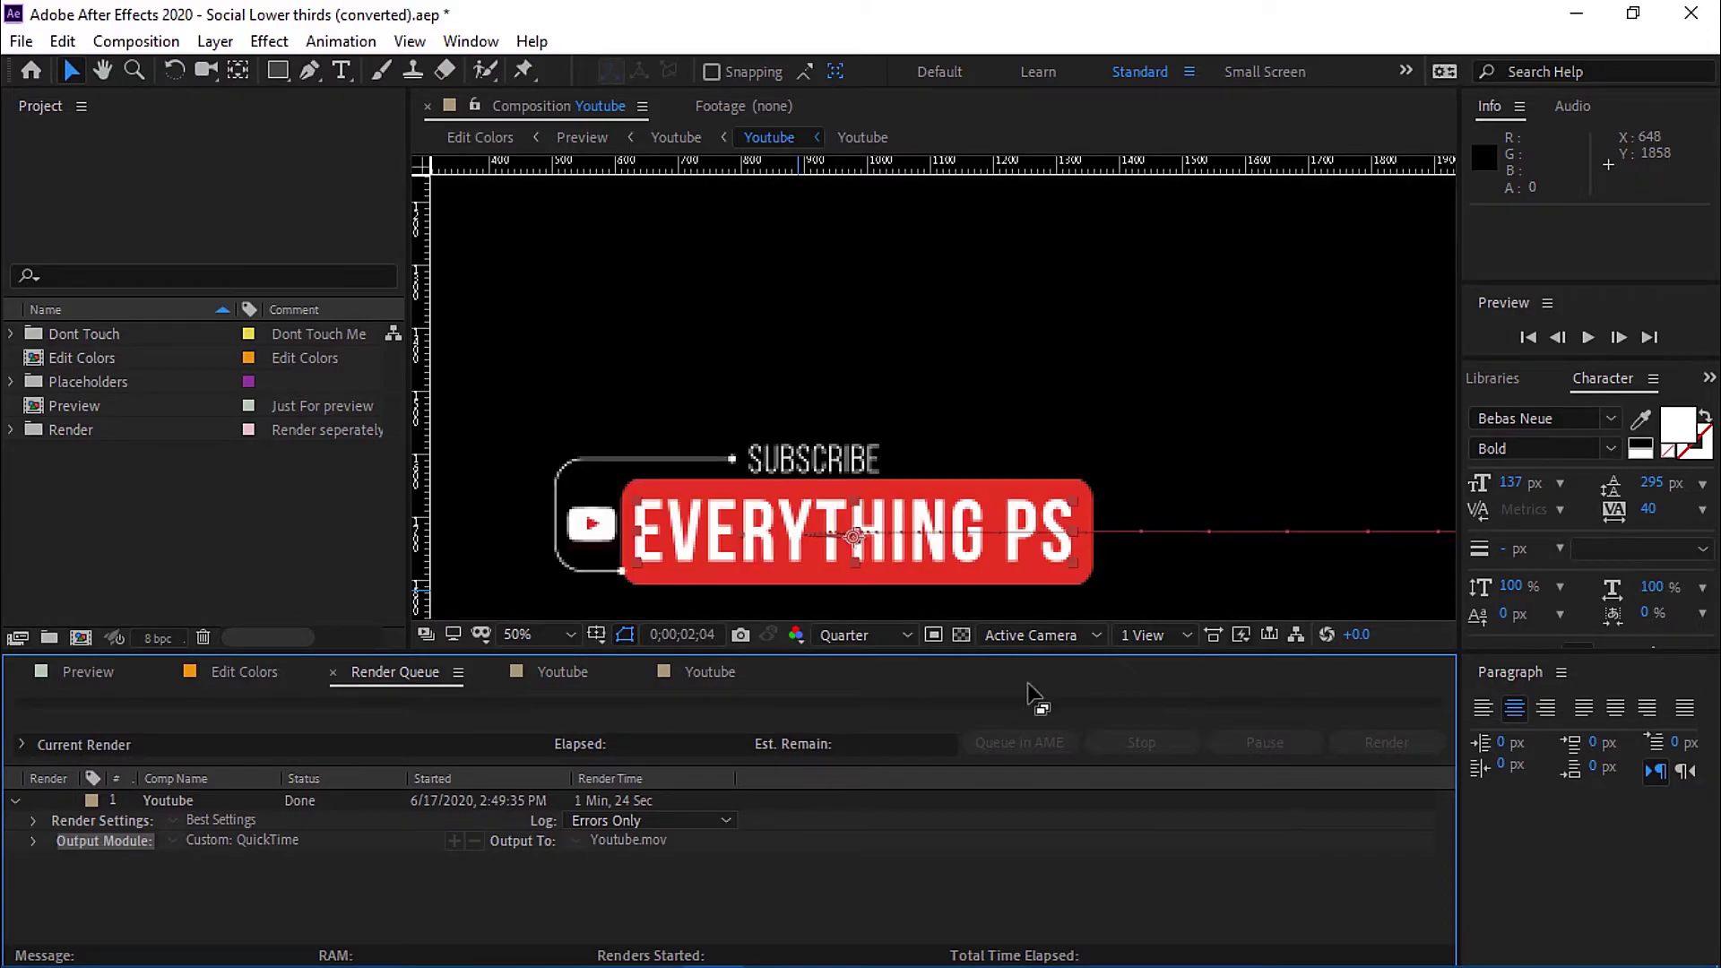
{"action": "left_click", "coordinate": [88, 672]}
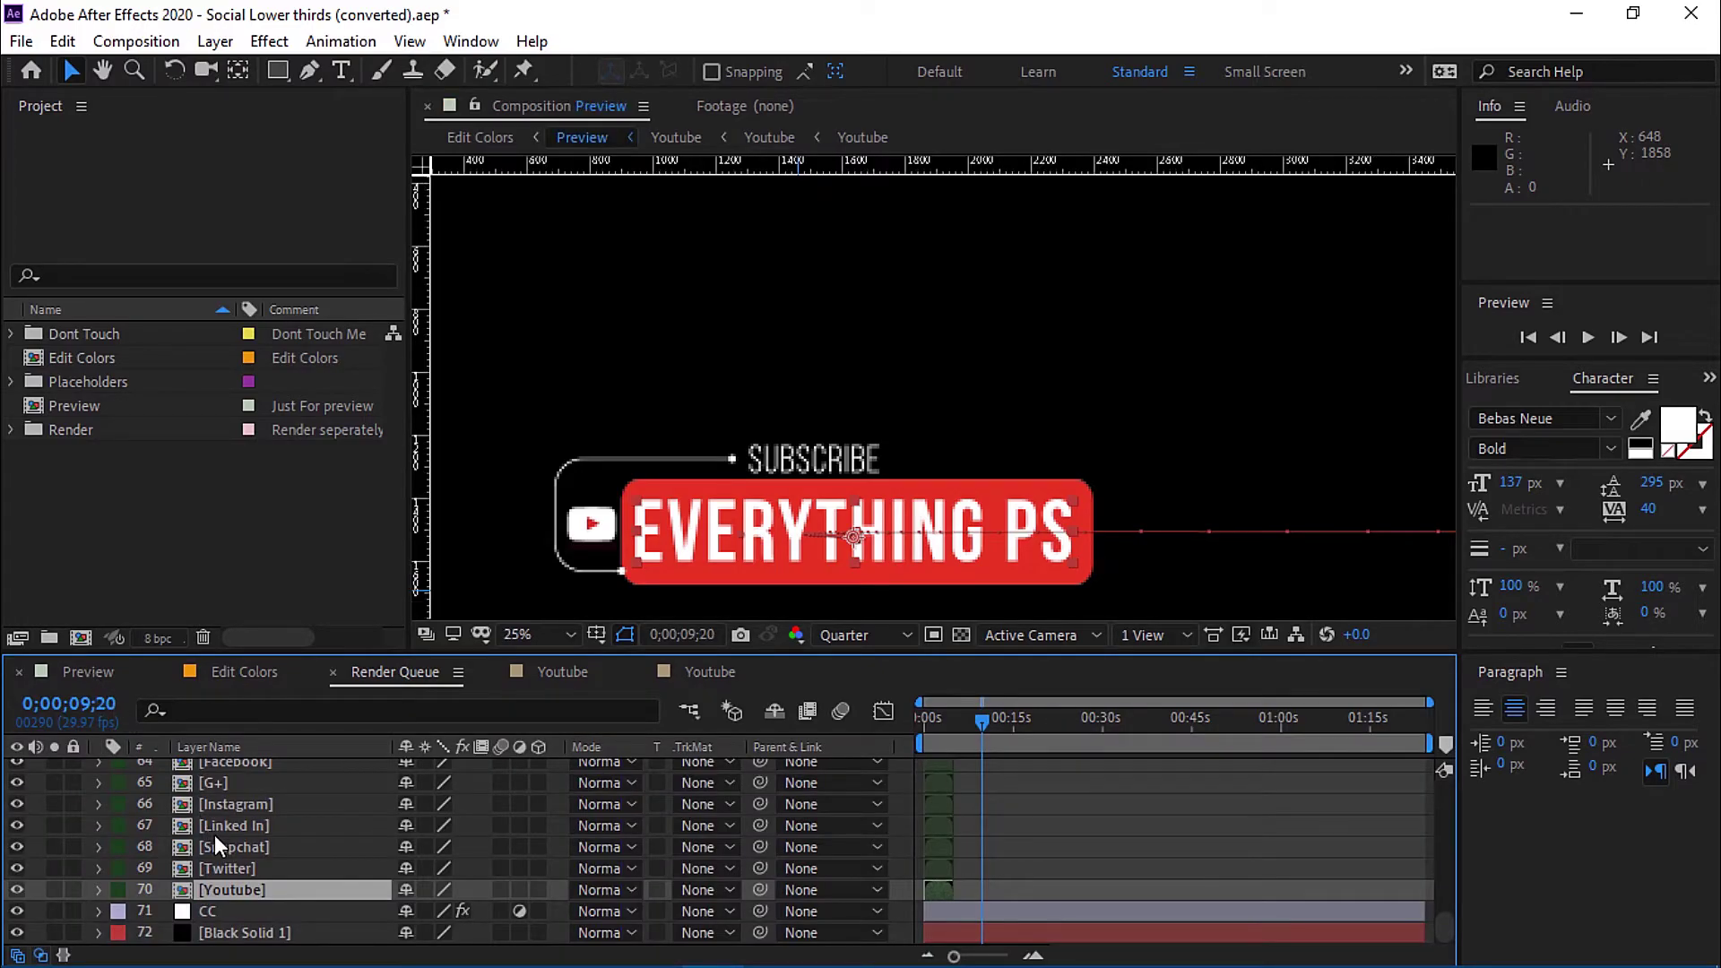
Open the nested Facebook comp from the Preview comp, preview its animation, and select the USERNAME layer.
{"action": "key", "text": "ctrl+t"}
{"action": "scroll", "coordinate": [257, 848], "scroll_direction": "up", "scroll_amount": 3}
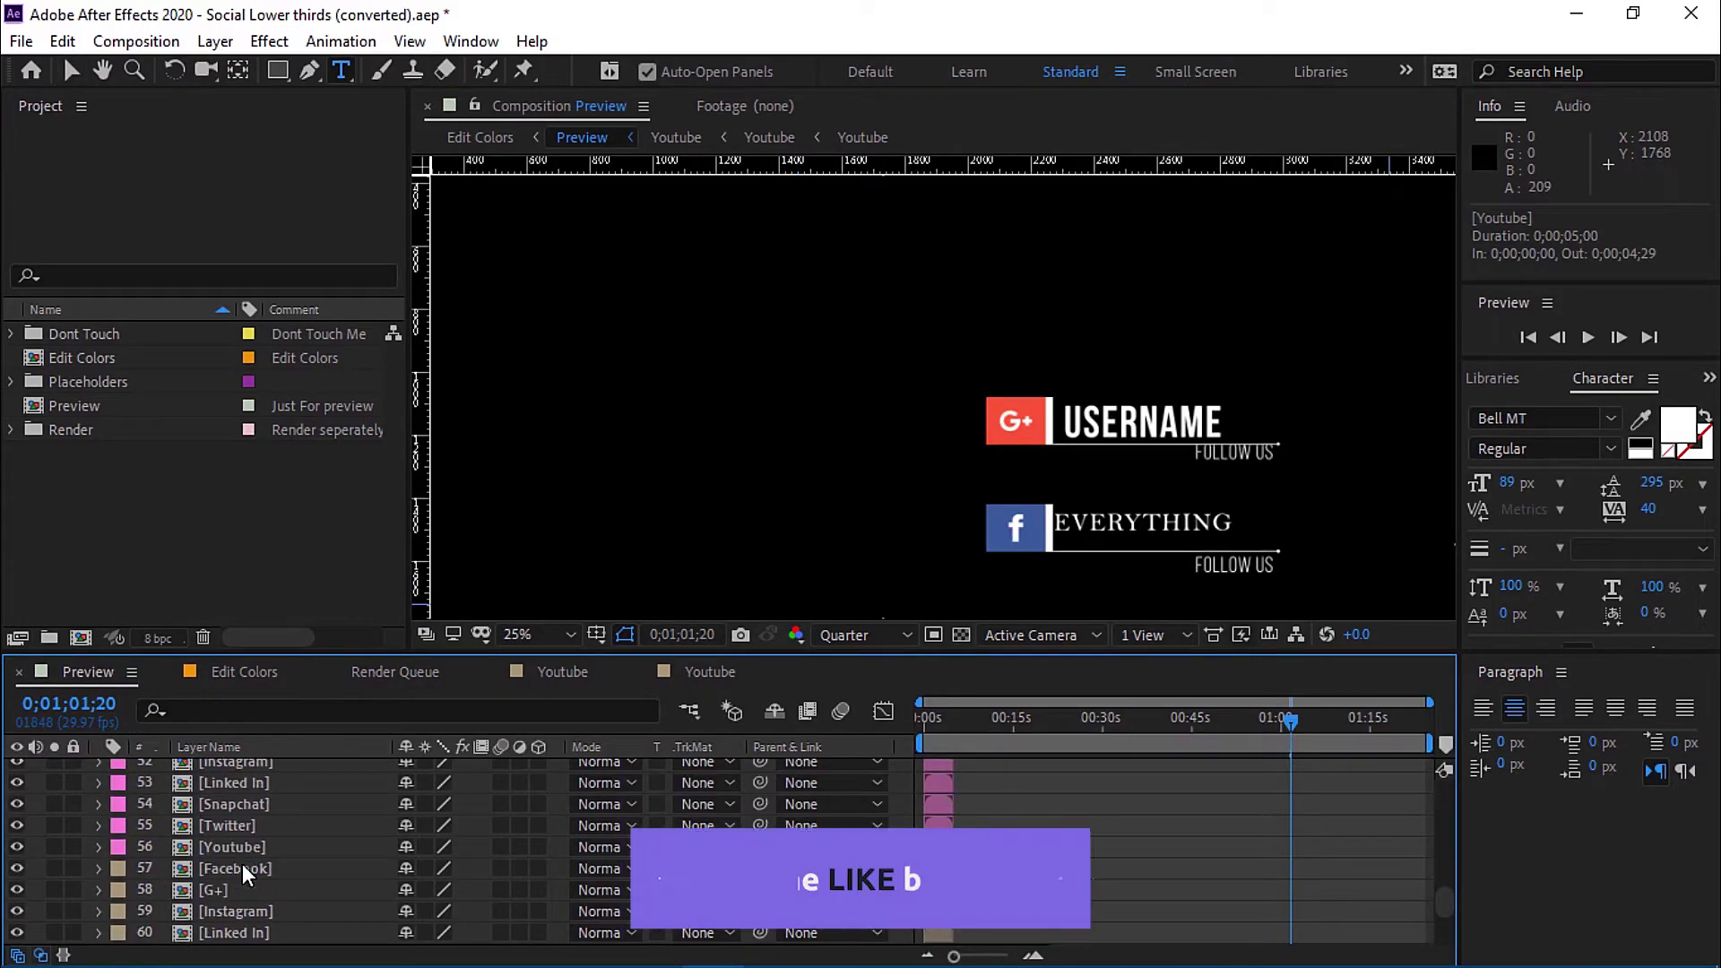
{"action": "left_click", "coordinate": [269, 867]}
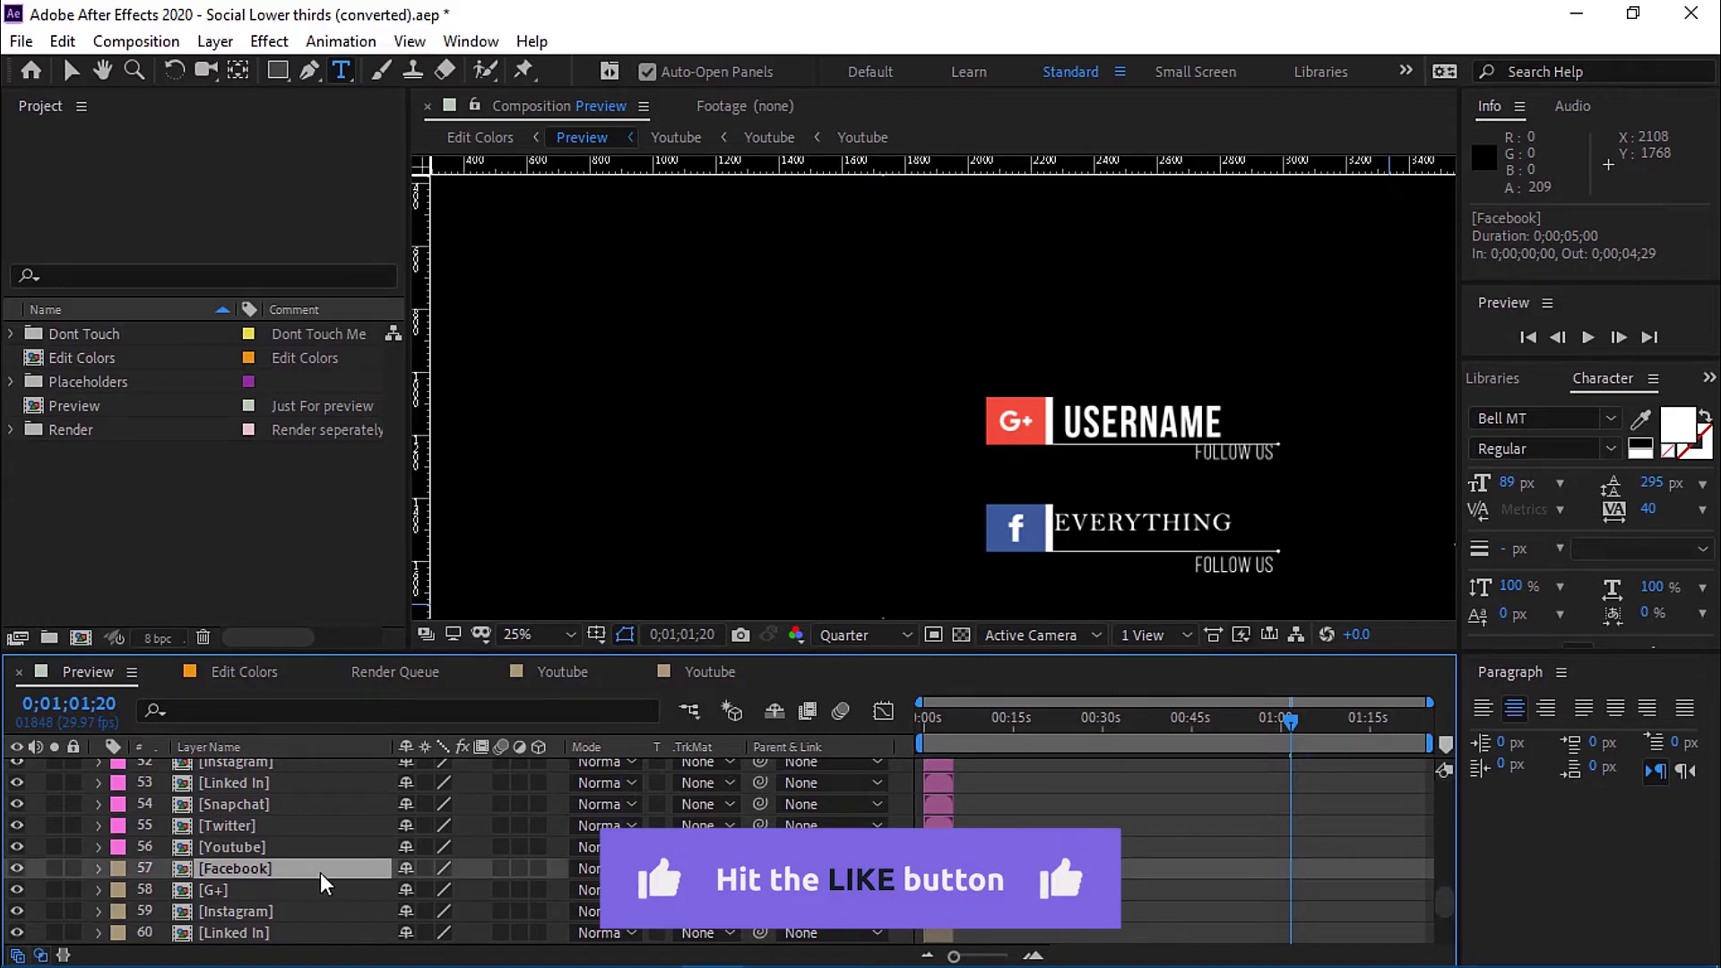
{"action": "double_click", "coordinate": [246, 867]}
{"action": "double_click", "coordinate": [246, 766]}
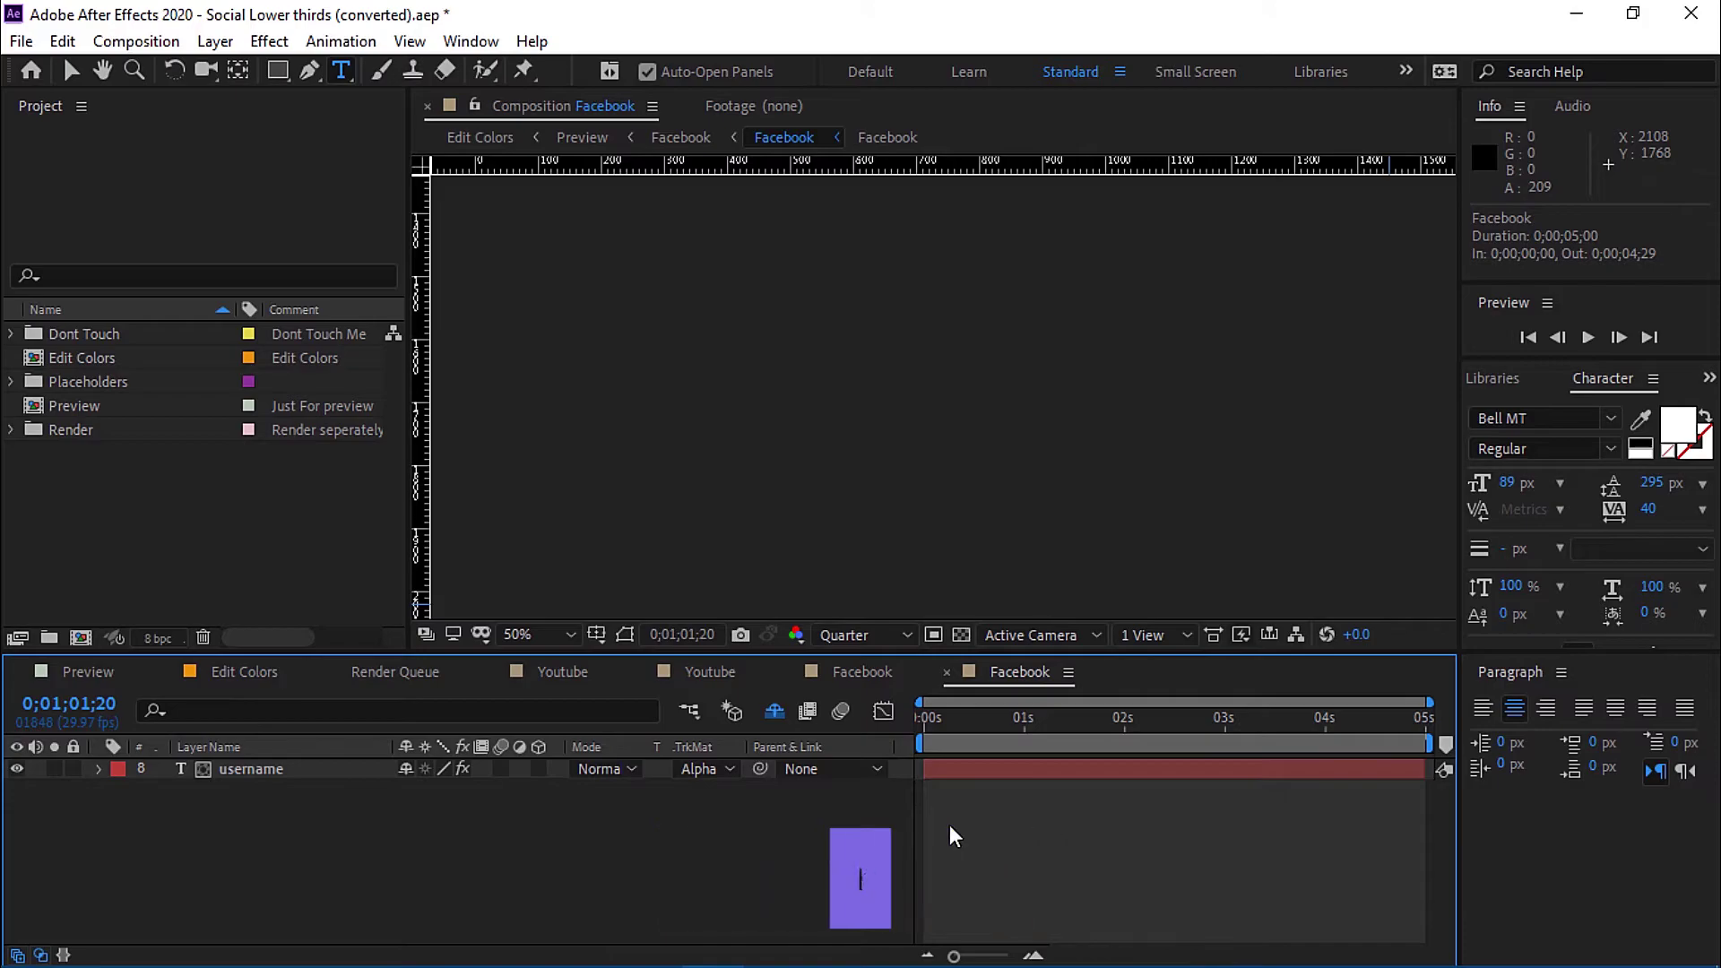
{"action": "key", "text": "space"}
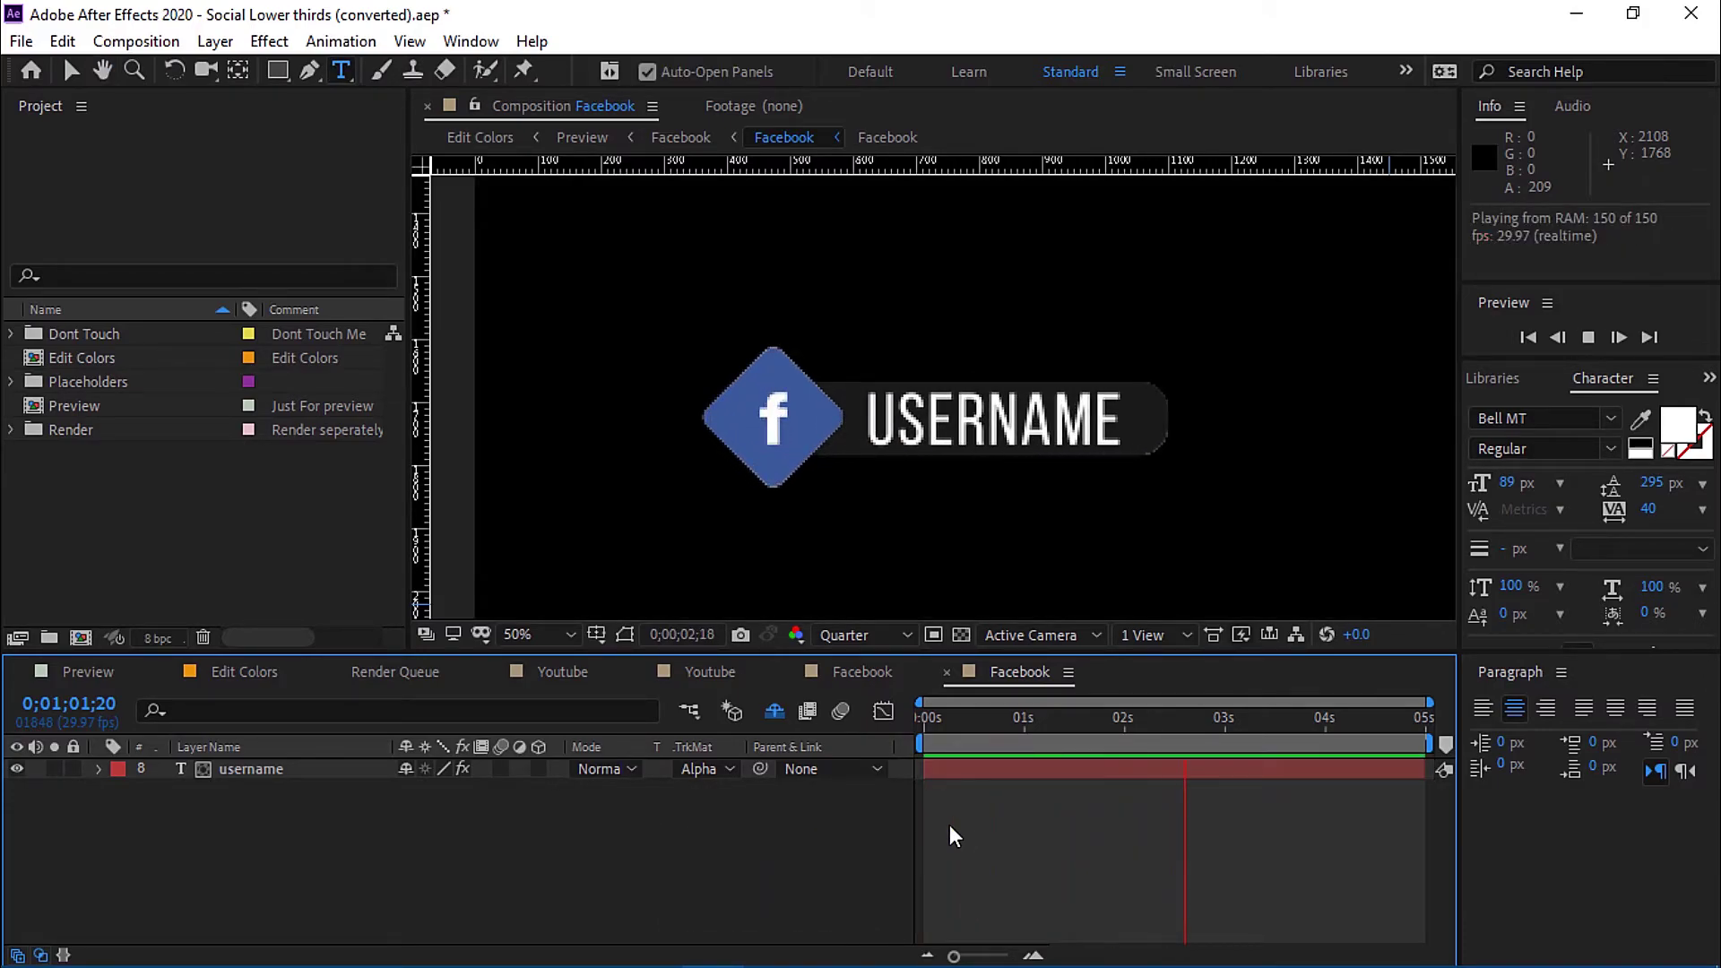
{"action": "left_click", "coordinate": [262, 775]}
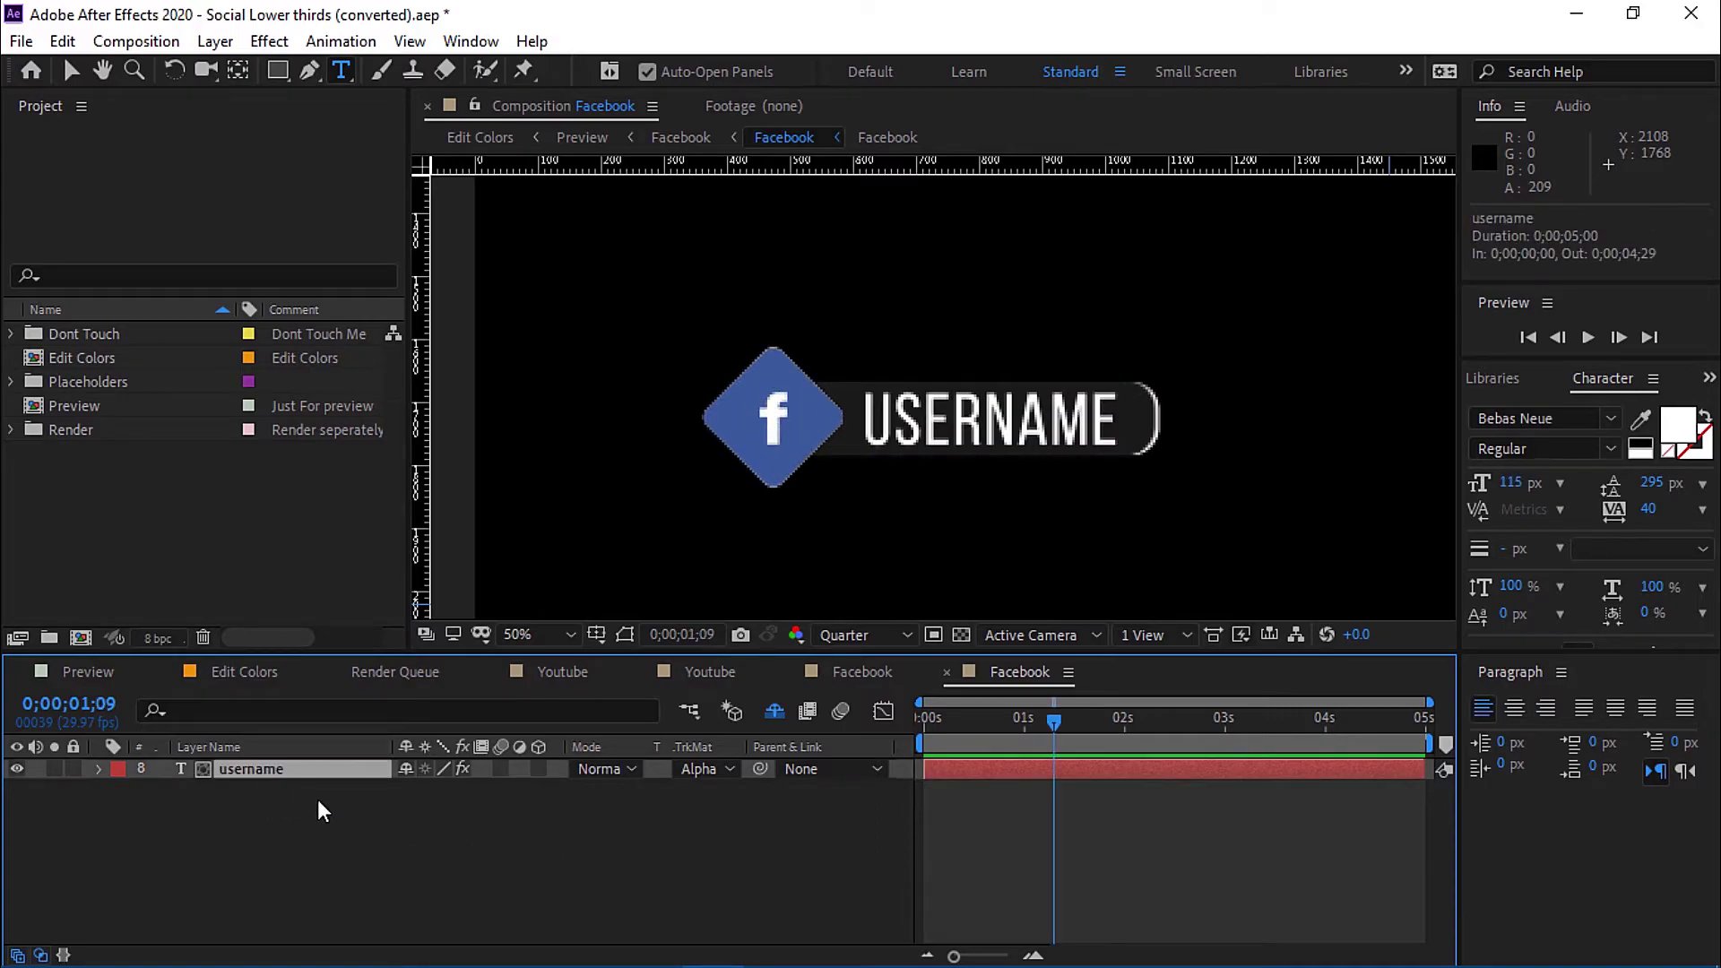
Change the Facebook username text from USERNAME to 'everything'.
{"action": "double_click", "coordinate": [276, 772]}
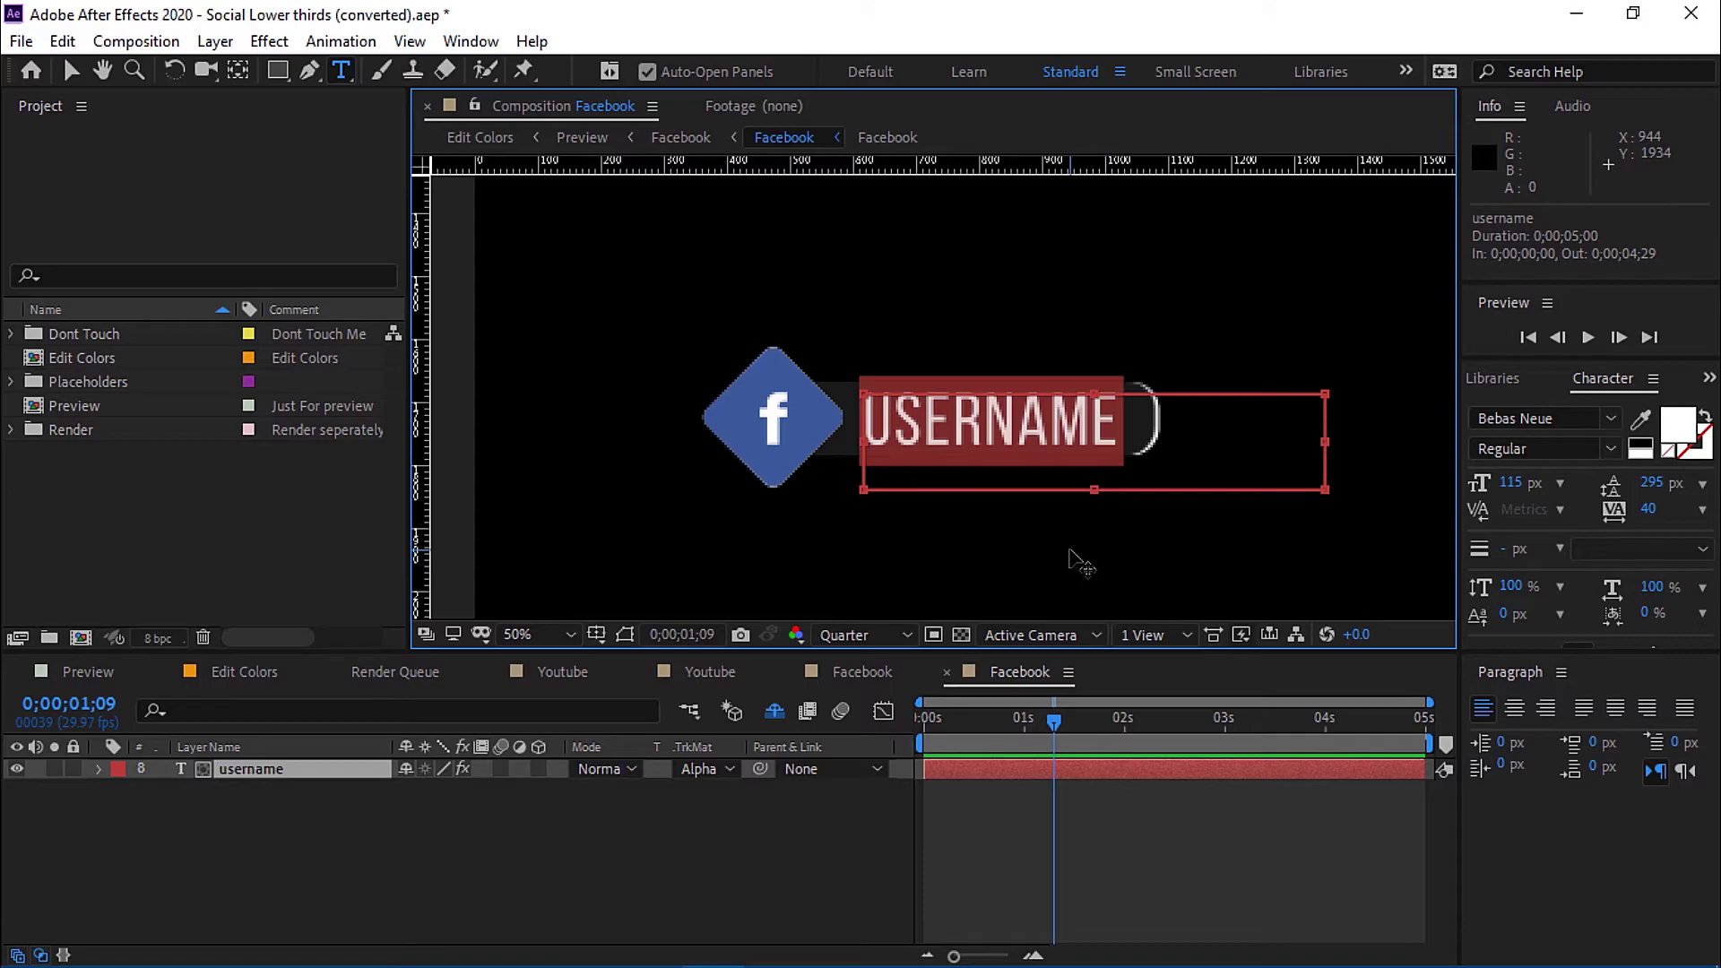
{"action": "type", "text": "everyt"}
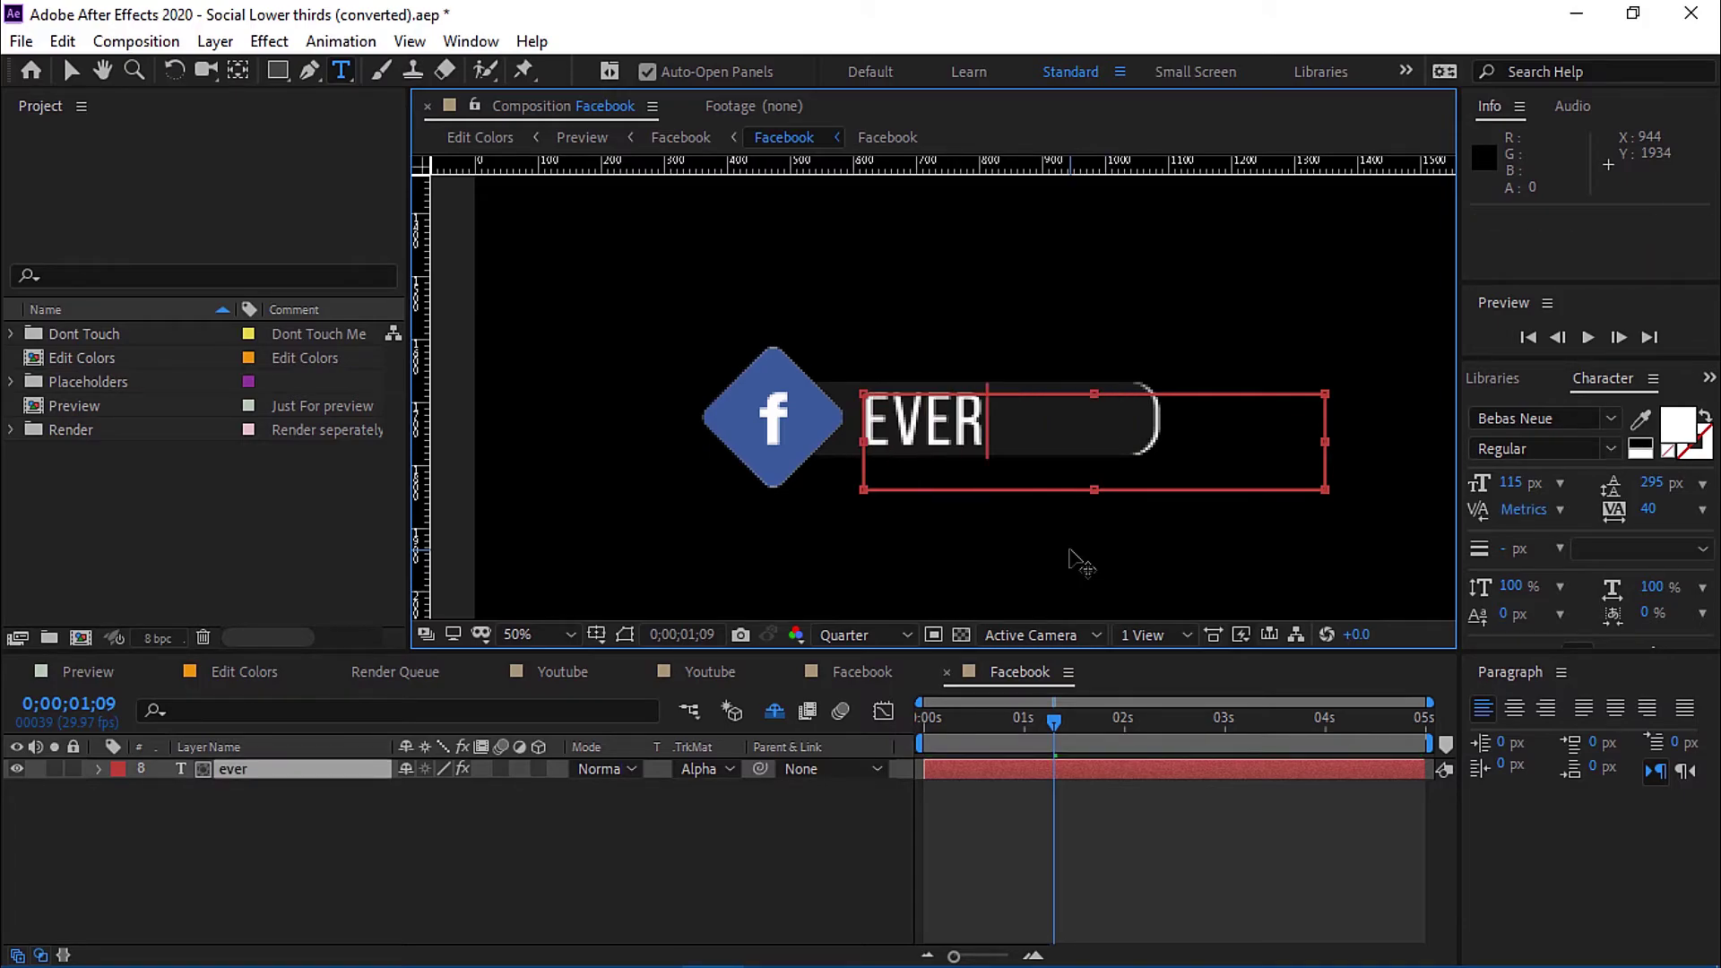
{"action": "type", "text": "hing"}
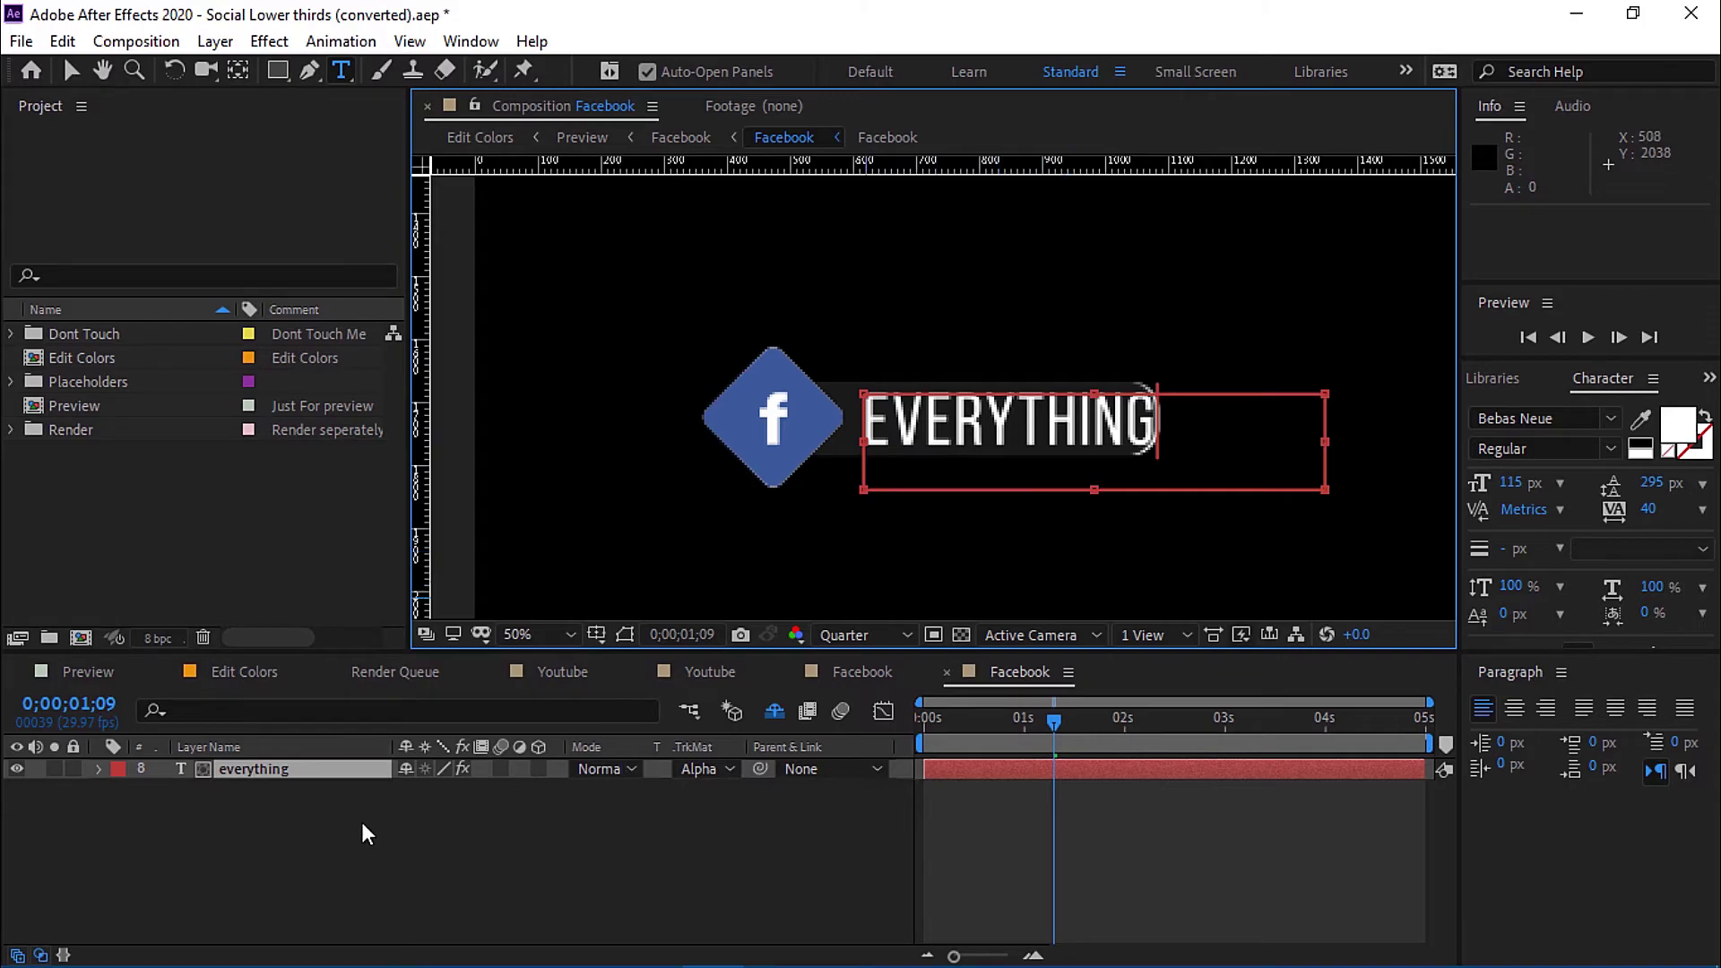
{"action": "left_click", "coordinate": [71, 72]}
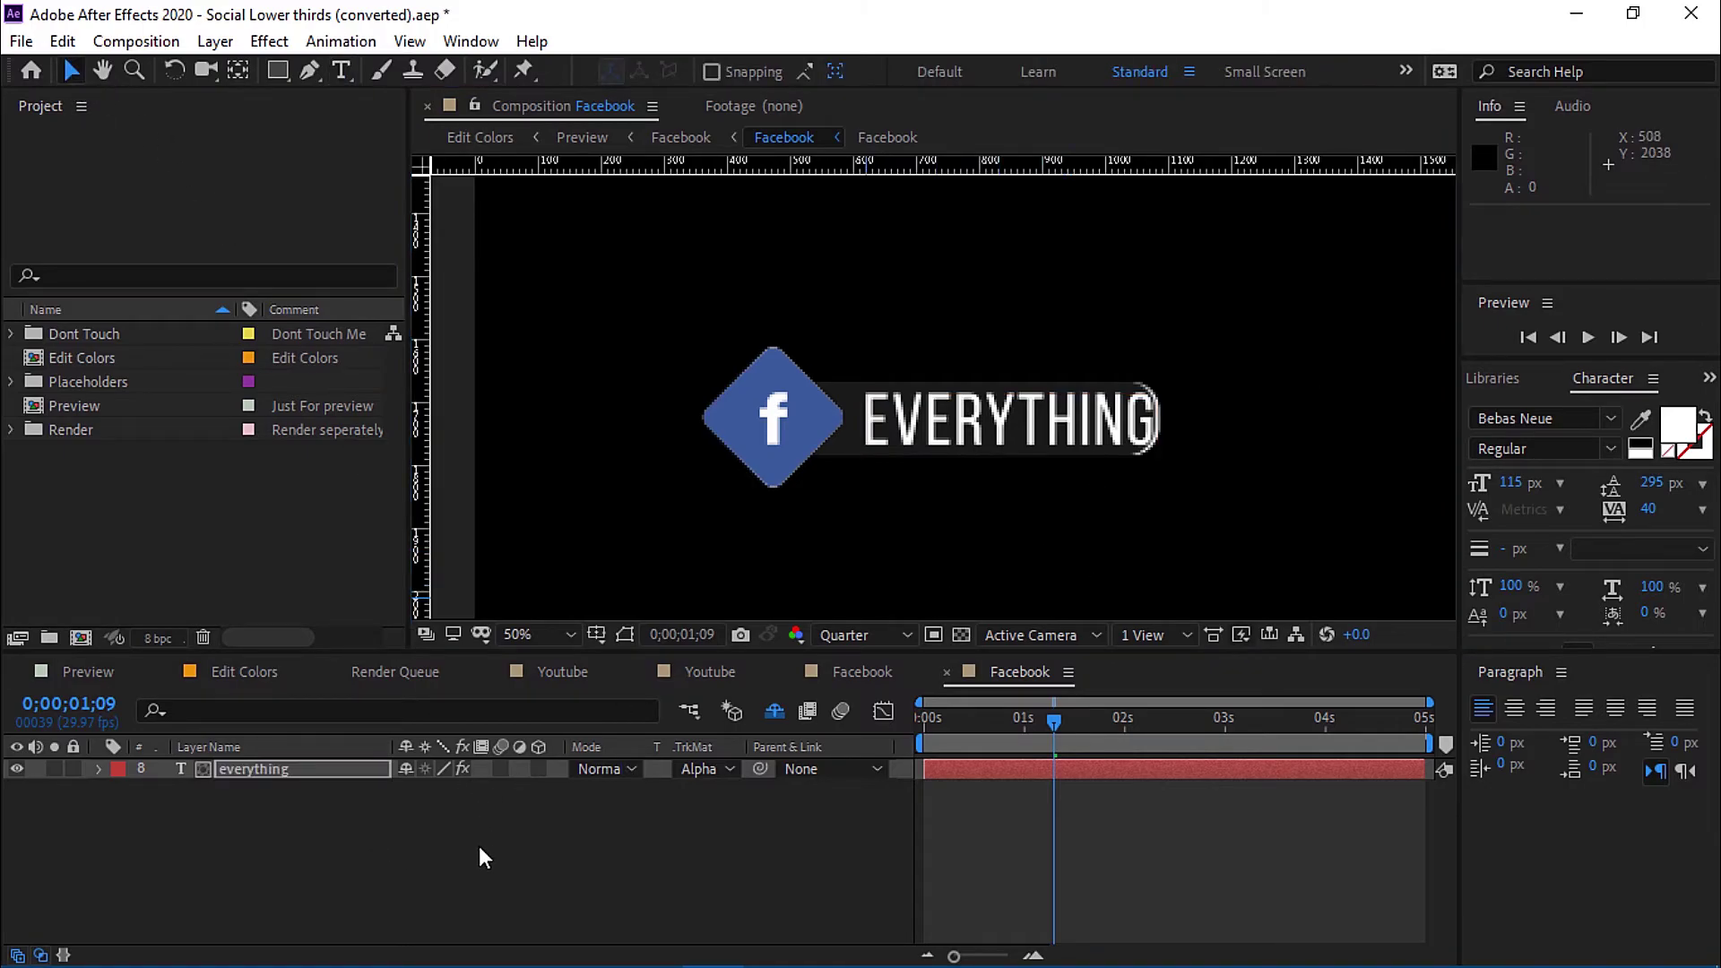
Nudge the EVERYTHING text two pixels left and preview the lower third from the start.
{"action": "left_click", "coordinate": [351, 770]}
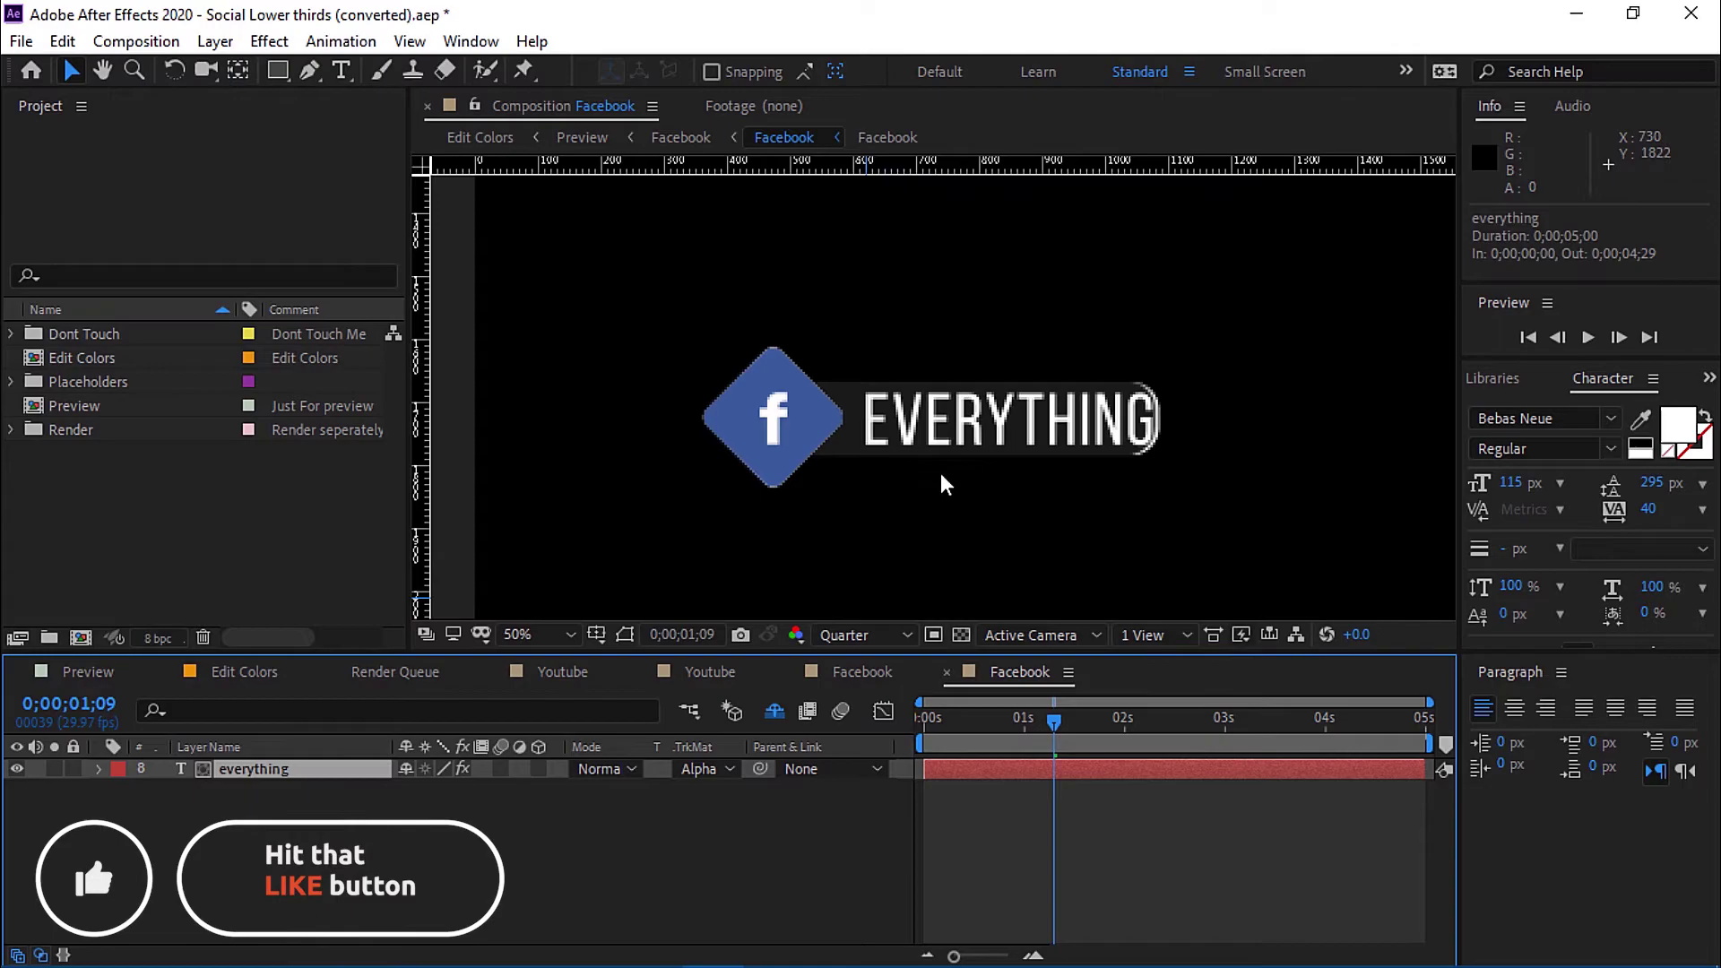
{"action": "left_click", "coordinate": [955, 444]}
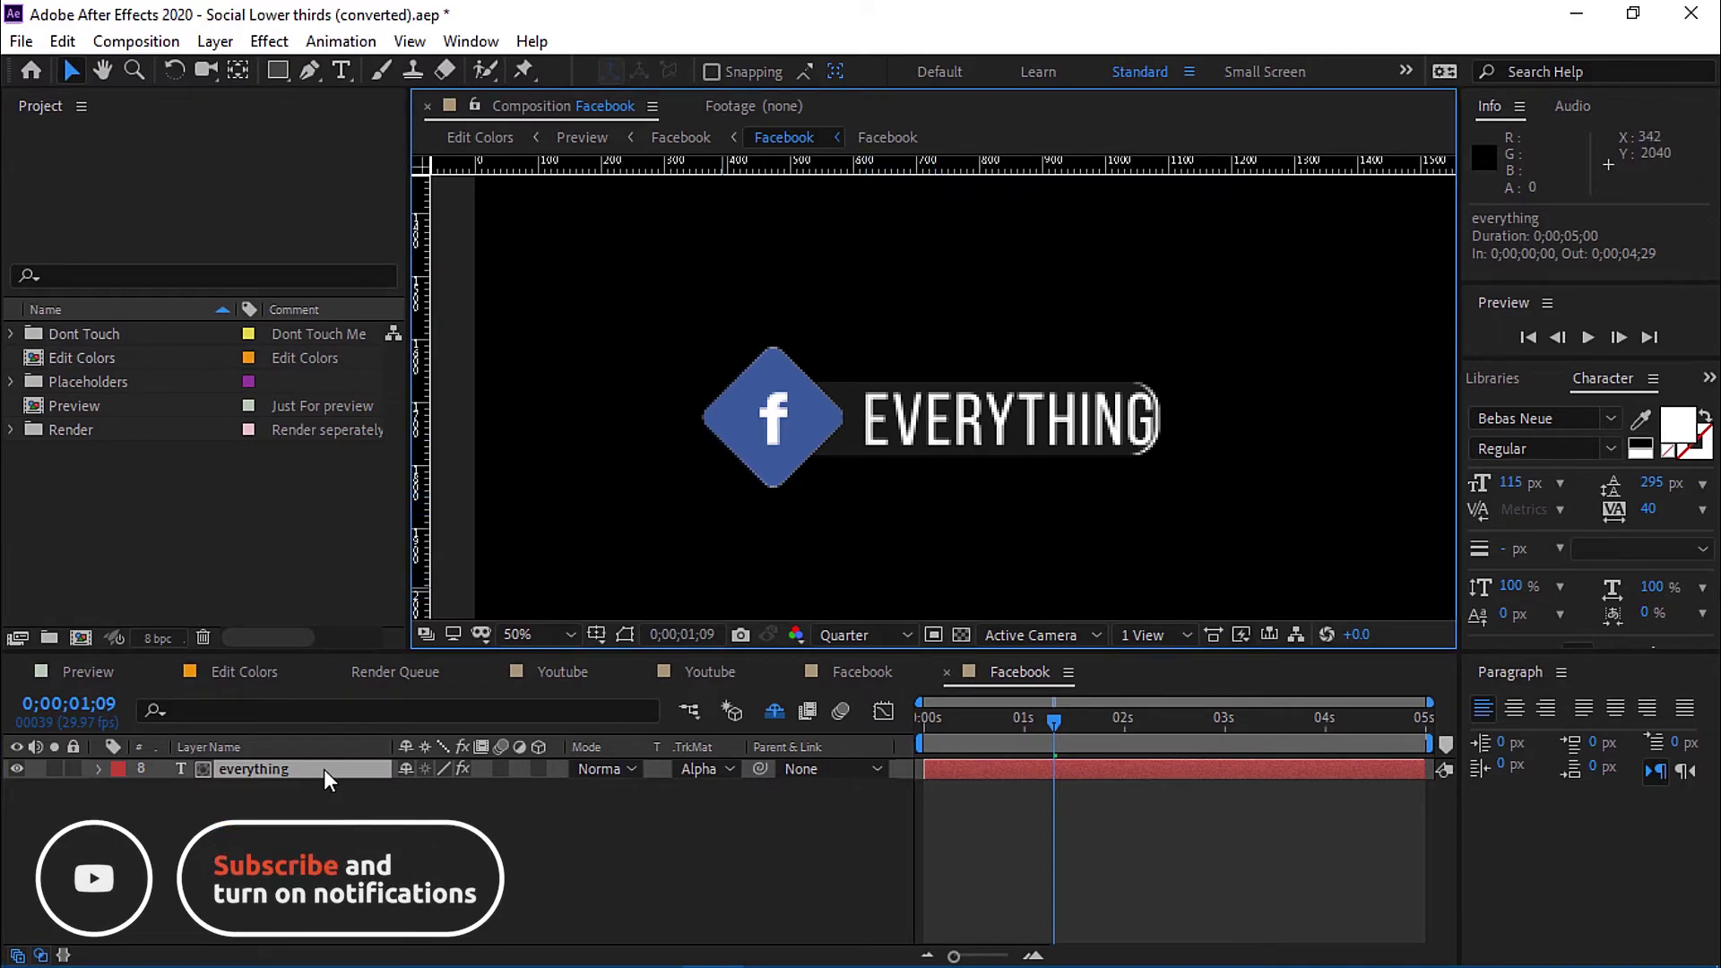
{"action": "key", "text": "Left"}
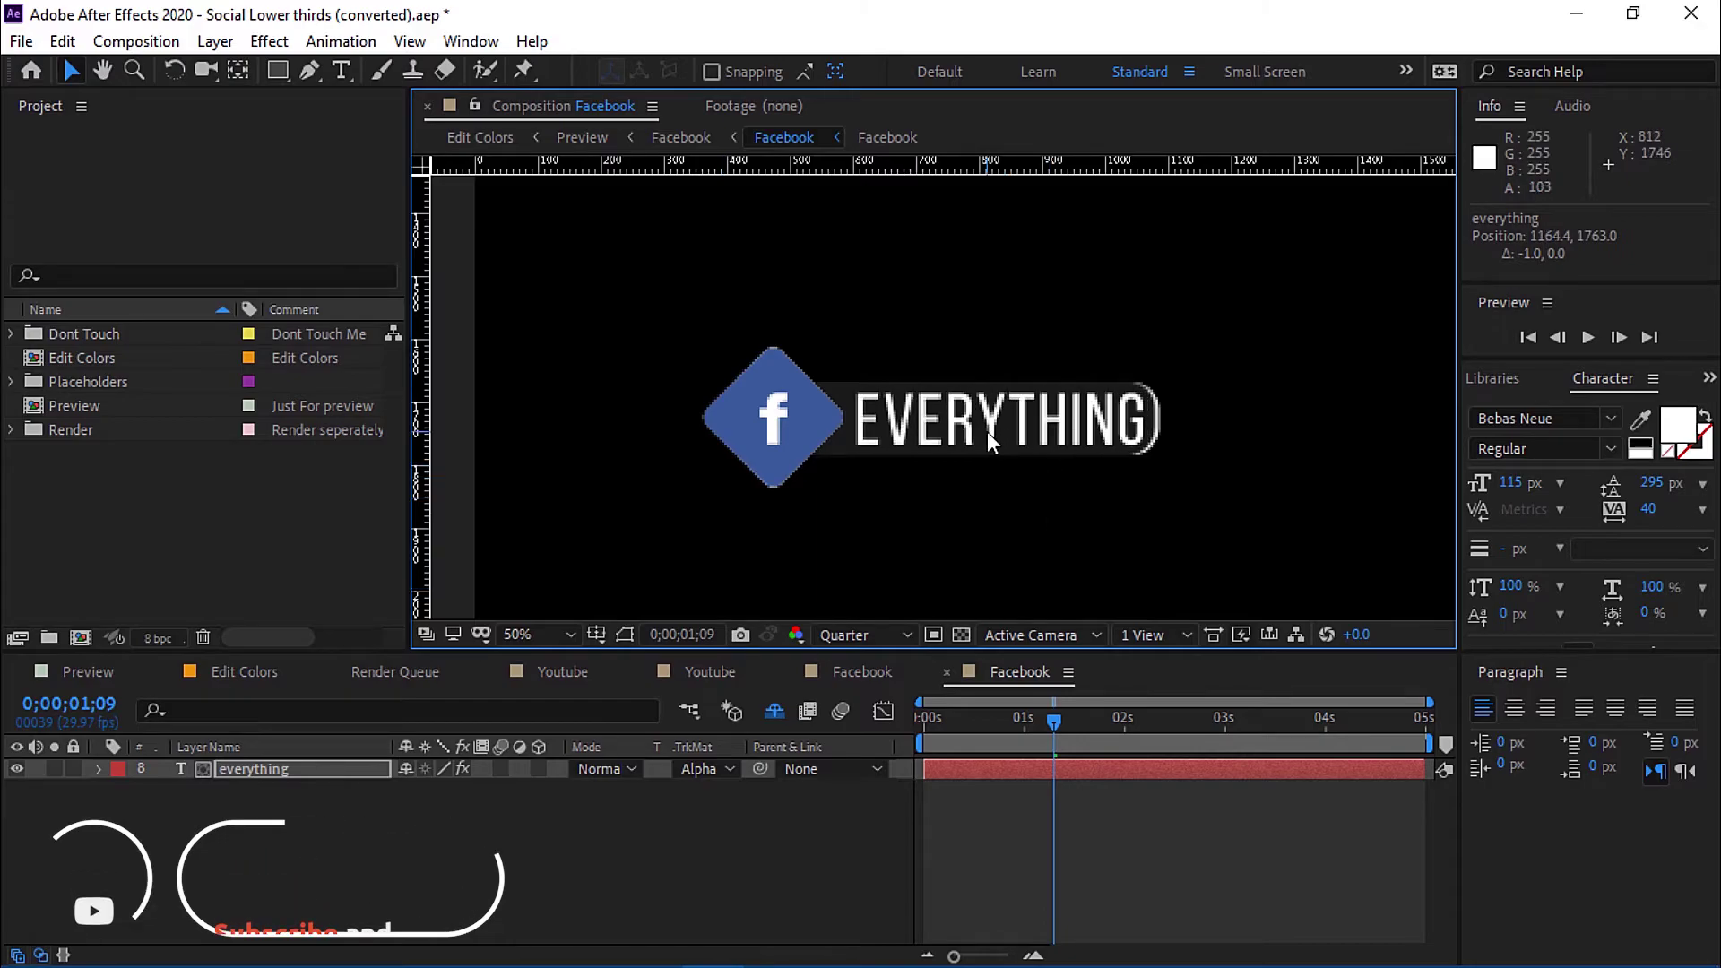
{"action": "key", "text": "Left"}
{"action": "key", "text": "Left"}
{"action": "key", "text": "Left"}
{"action": "key", "text": "Left"}
{"action": "key", "text": "Left"}
{"action": "key", "text": "Left"}
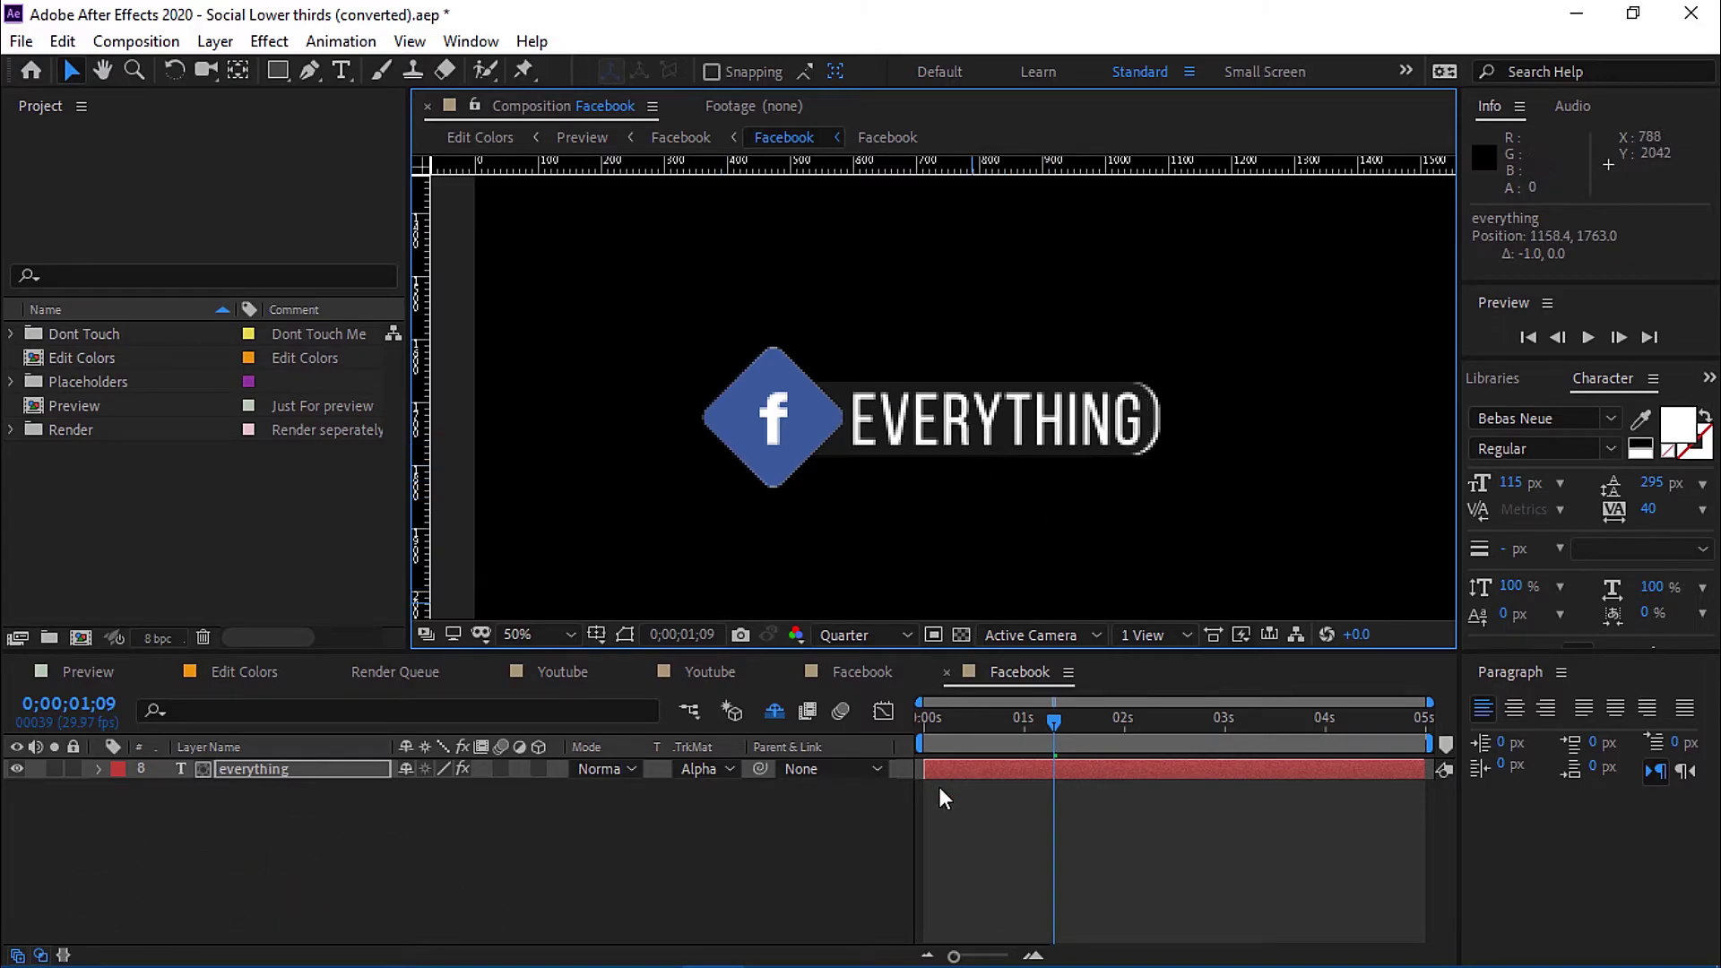
{"action": "left_click_drag", "start_coordinate": [992, 728], "coordinate": [917, 728]}
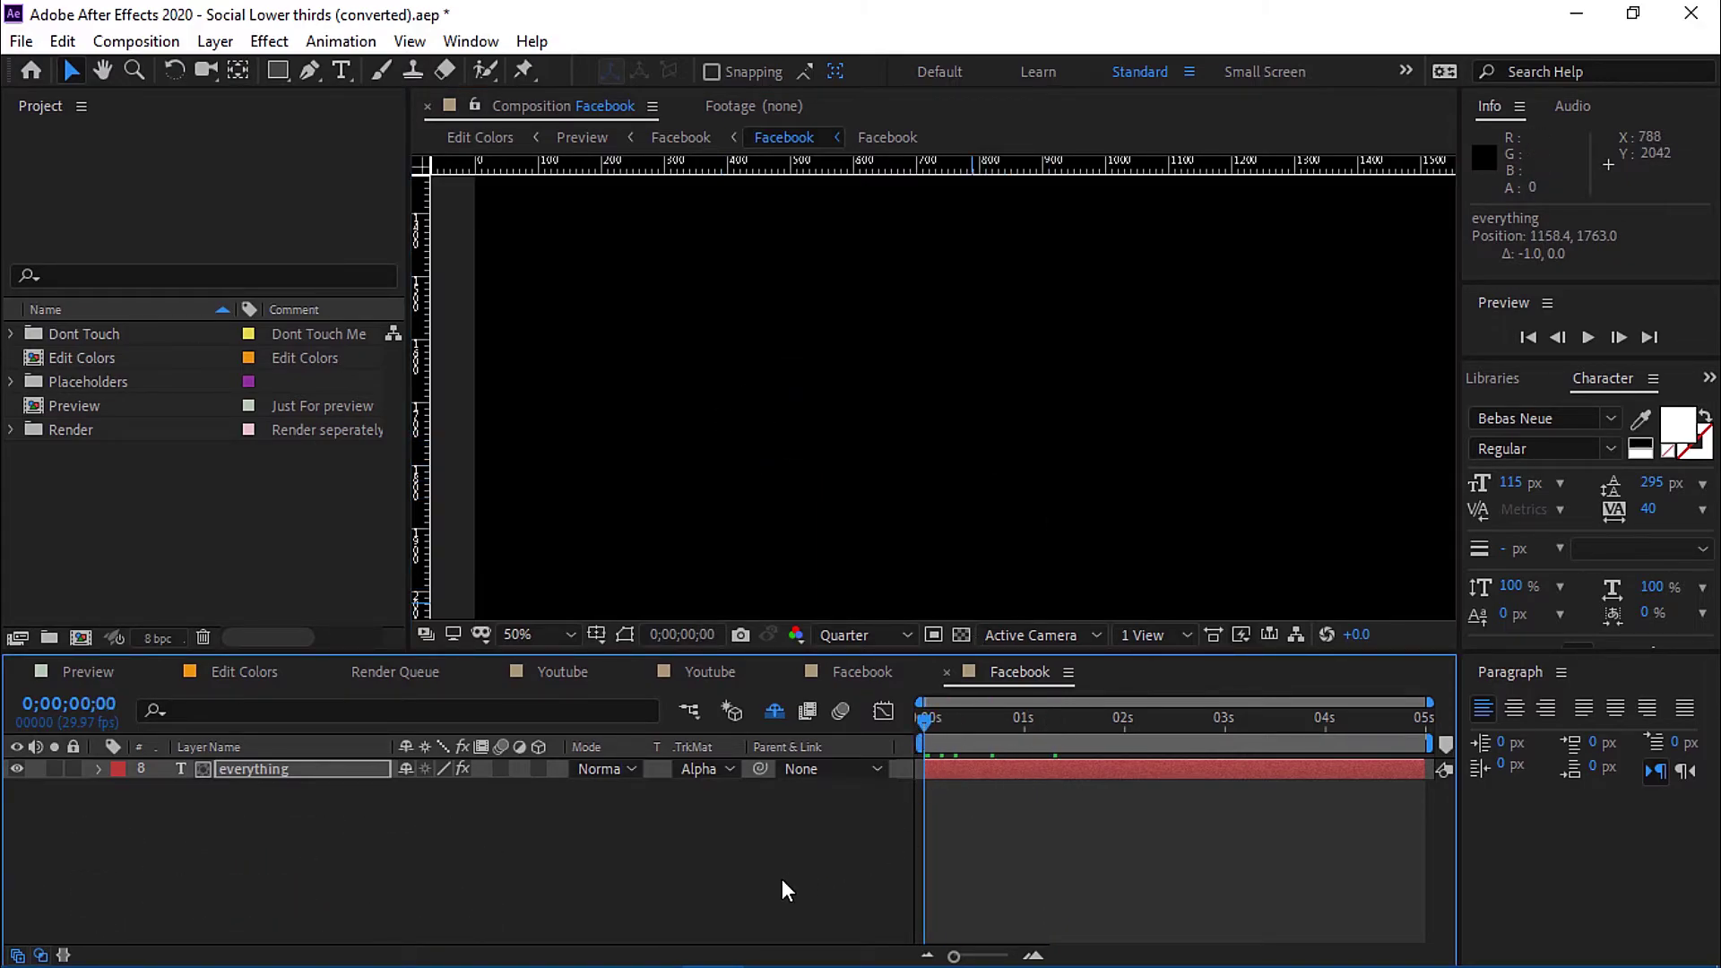
{"action": "key", "text": "space"}
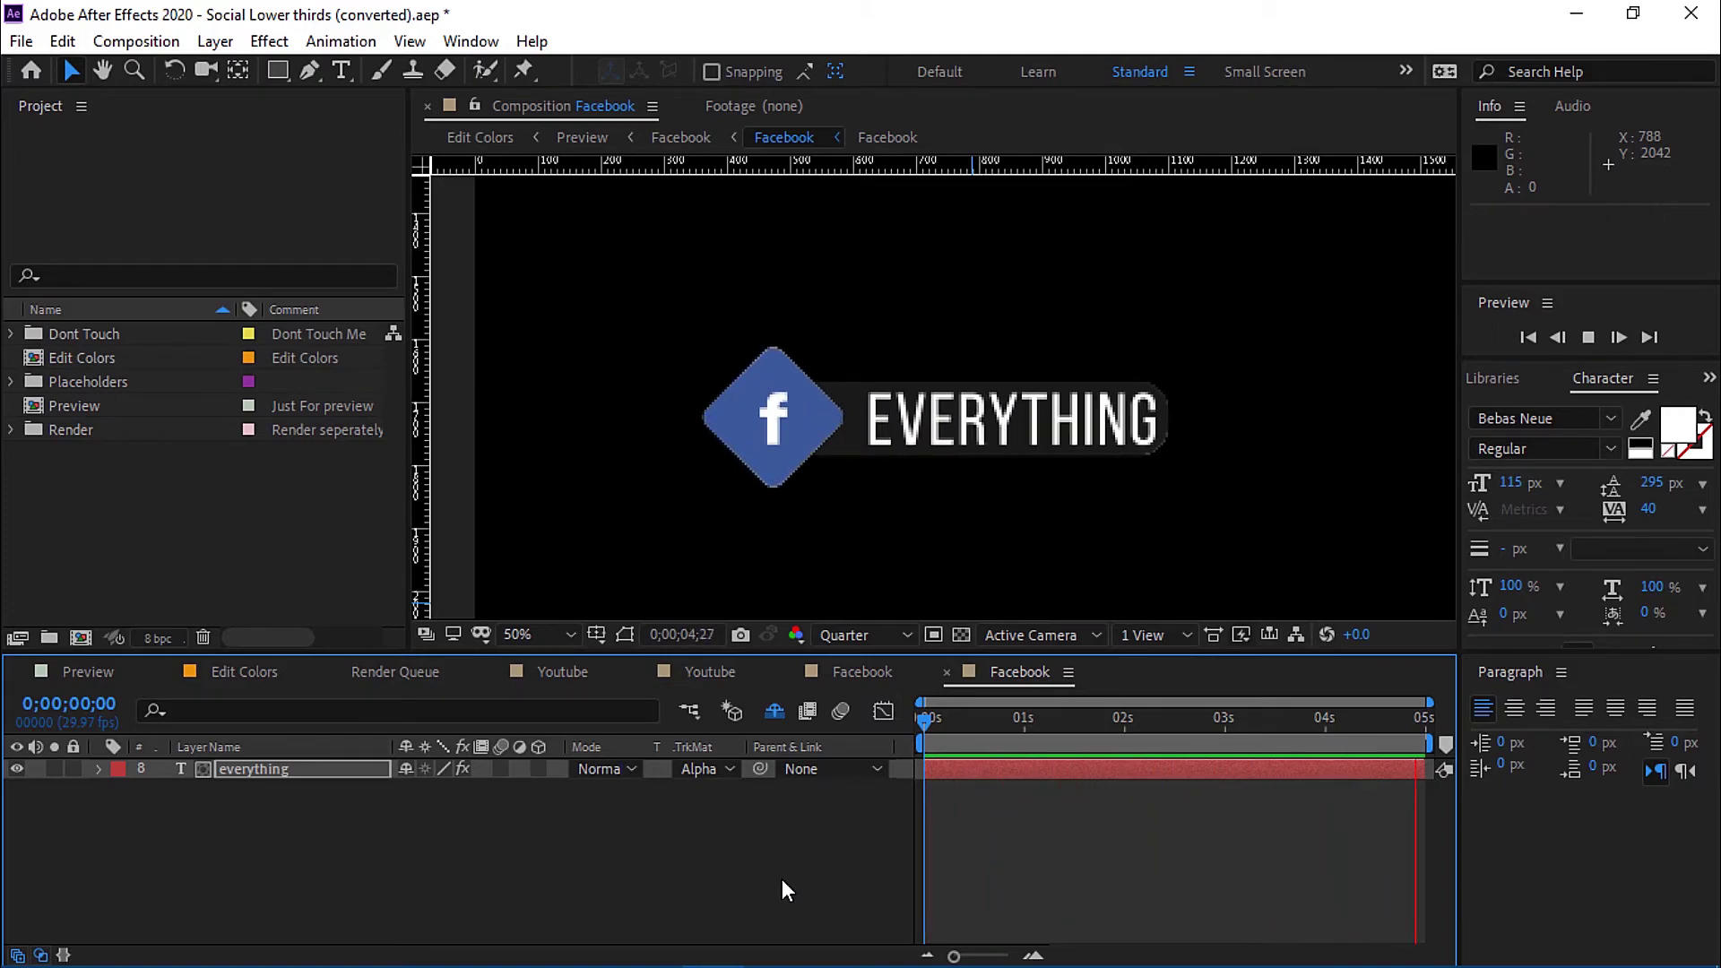
{"action": "key", "text": "space"}
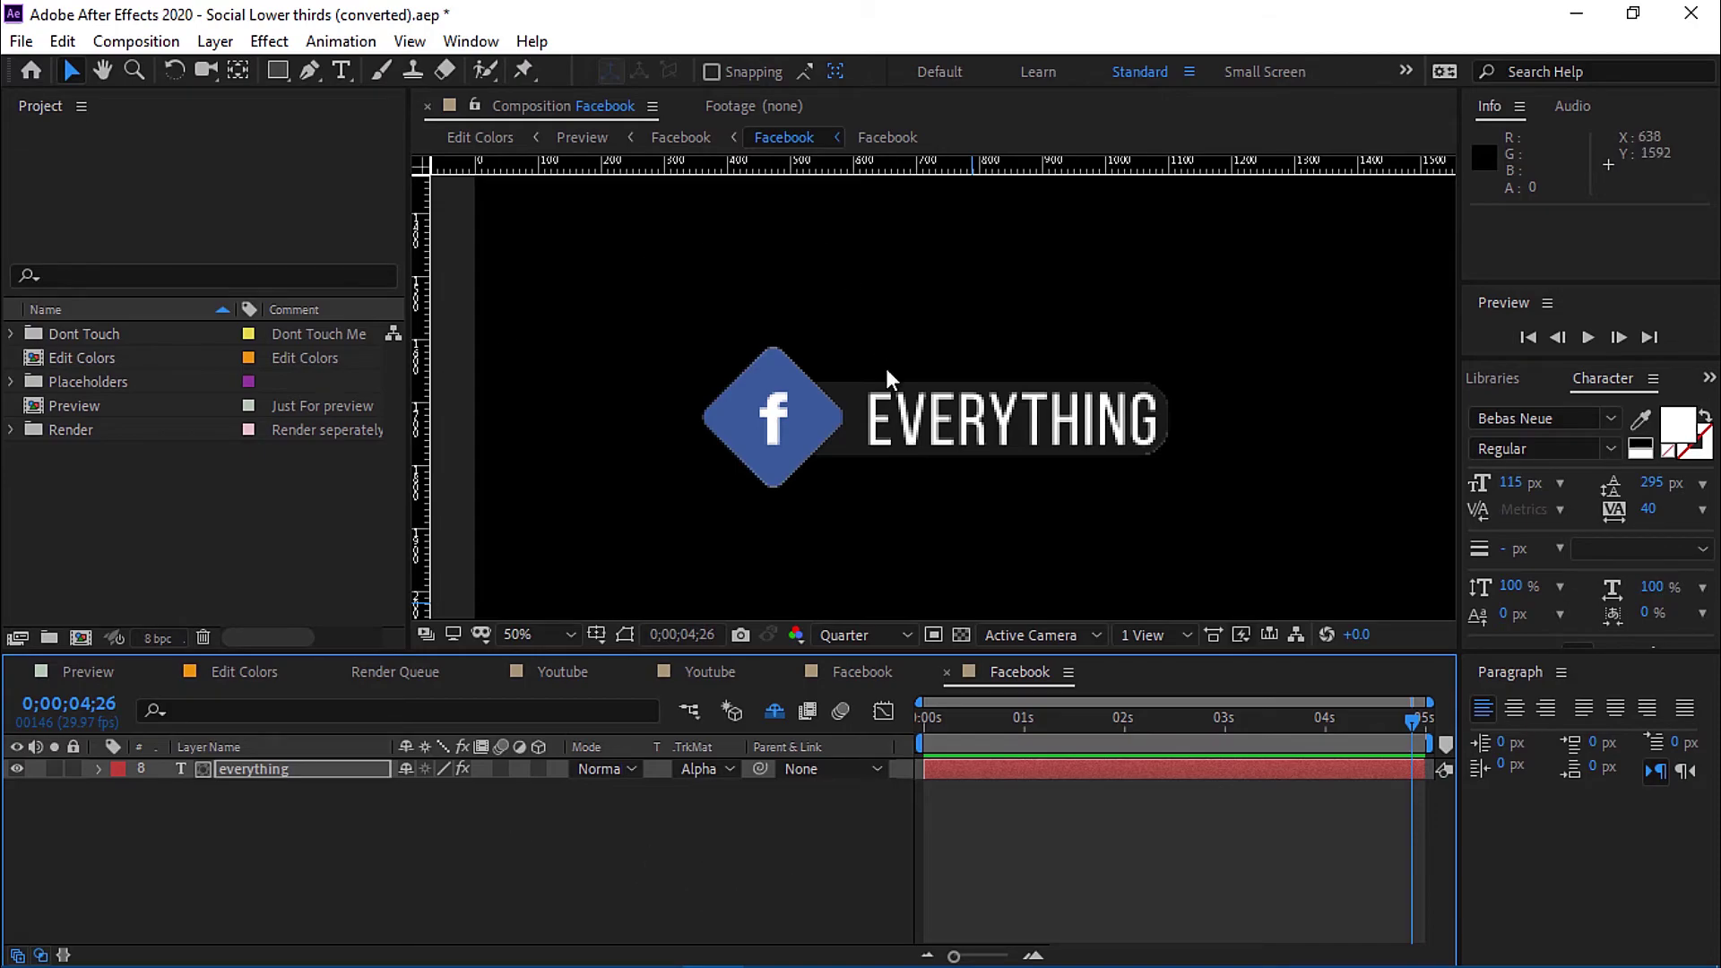
Add the Facebook comp to the Render Queue via File > Export.
{"action": "left_click", "coordinate": [20, 42]}
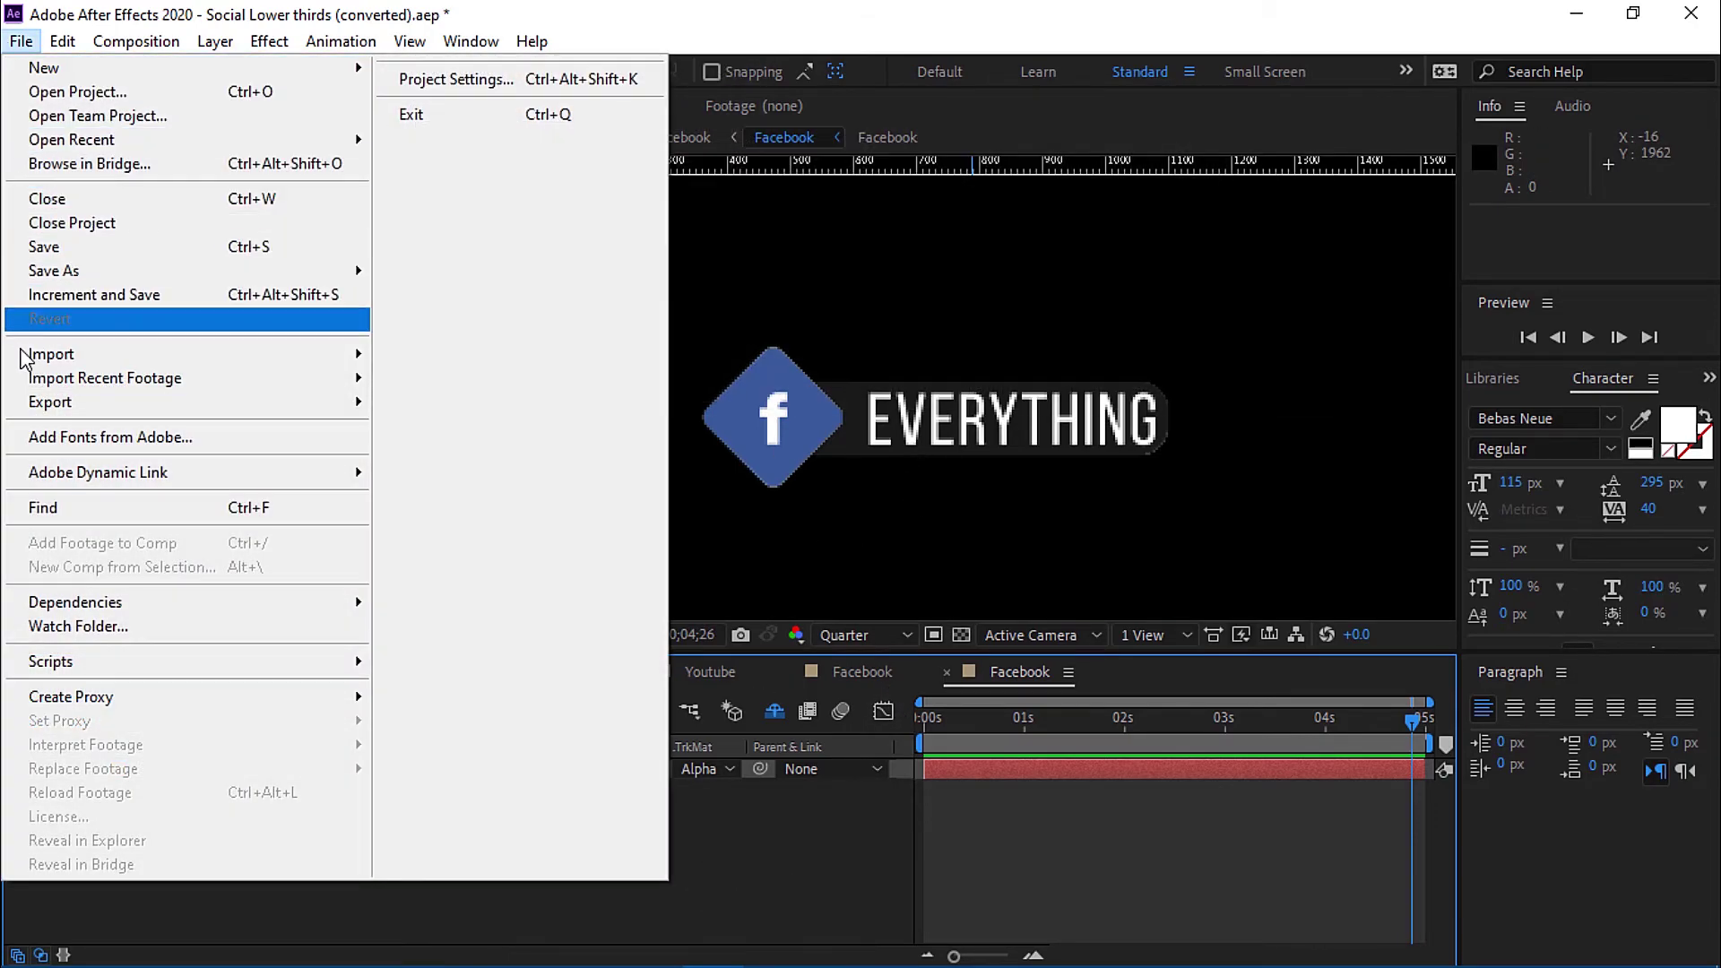
{"action": "mouse_move", "coordinate": [295, 408]}
{"action": "left_click", "coordinate": [491, 434]}
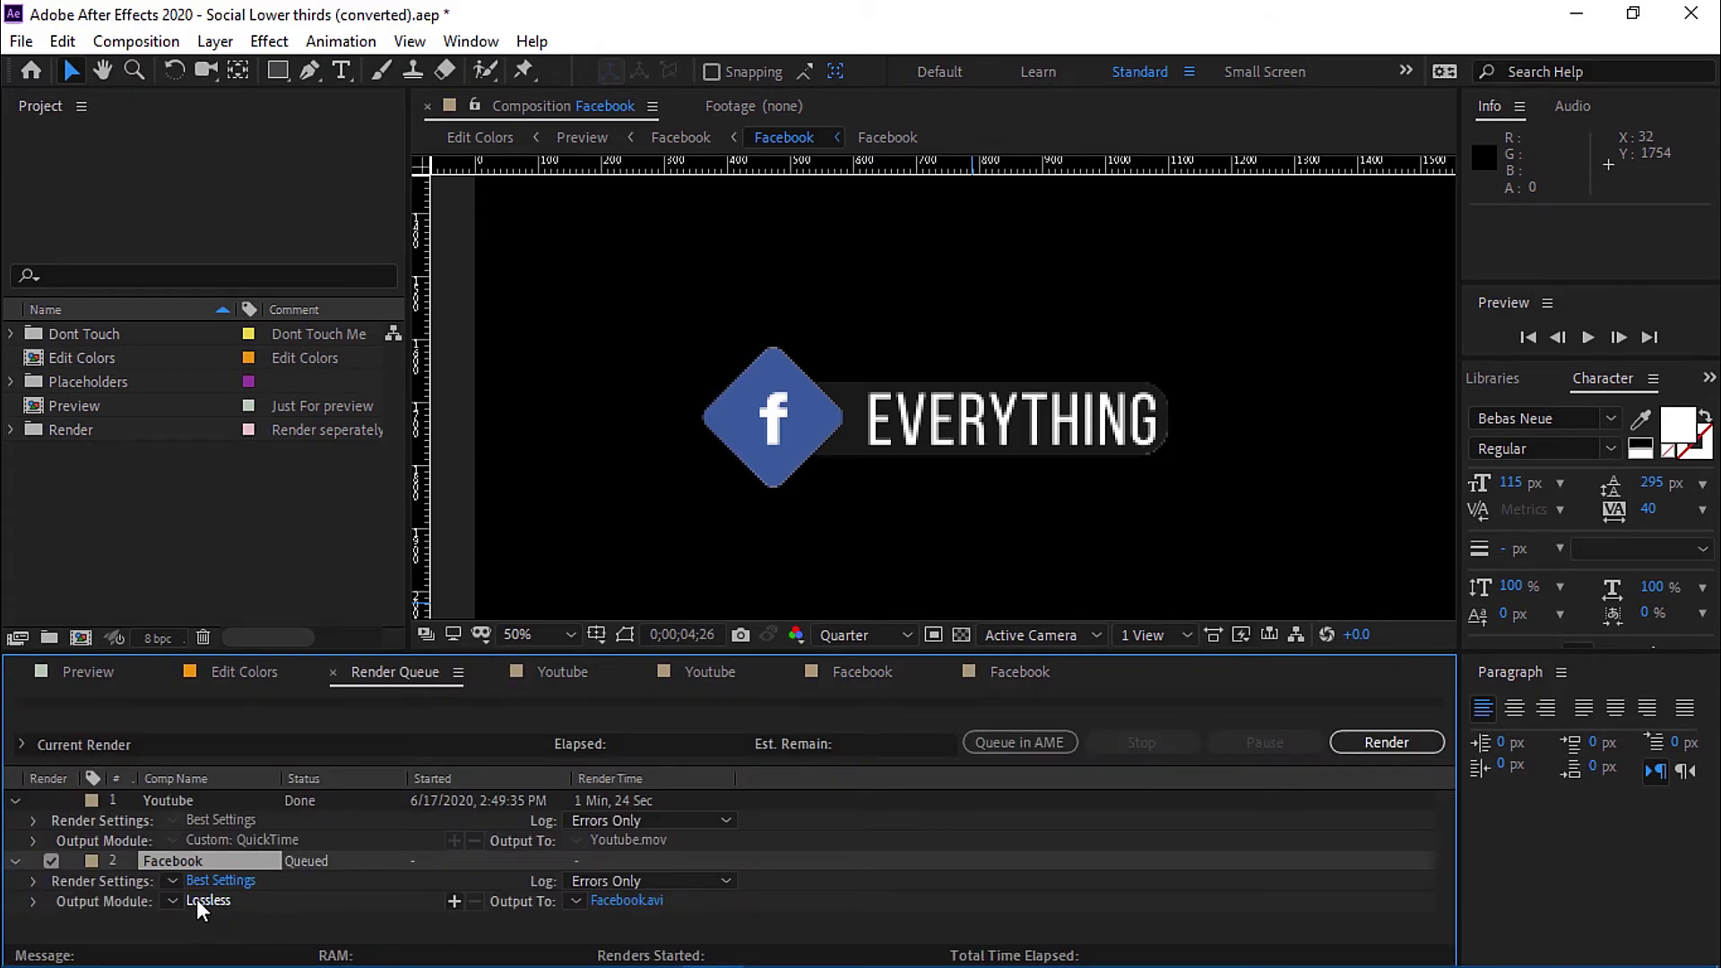
Set the output module to QuickTime, RGB + Alpha, resized to 1920×1080.
{"action": "left_click", "coordinate": [196, 900]}
{"action": "left_click", "coordinate": [890, 178]}
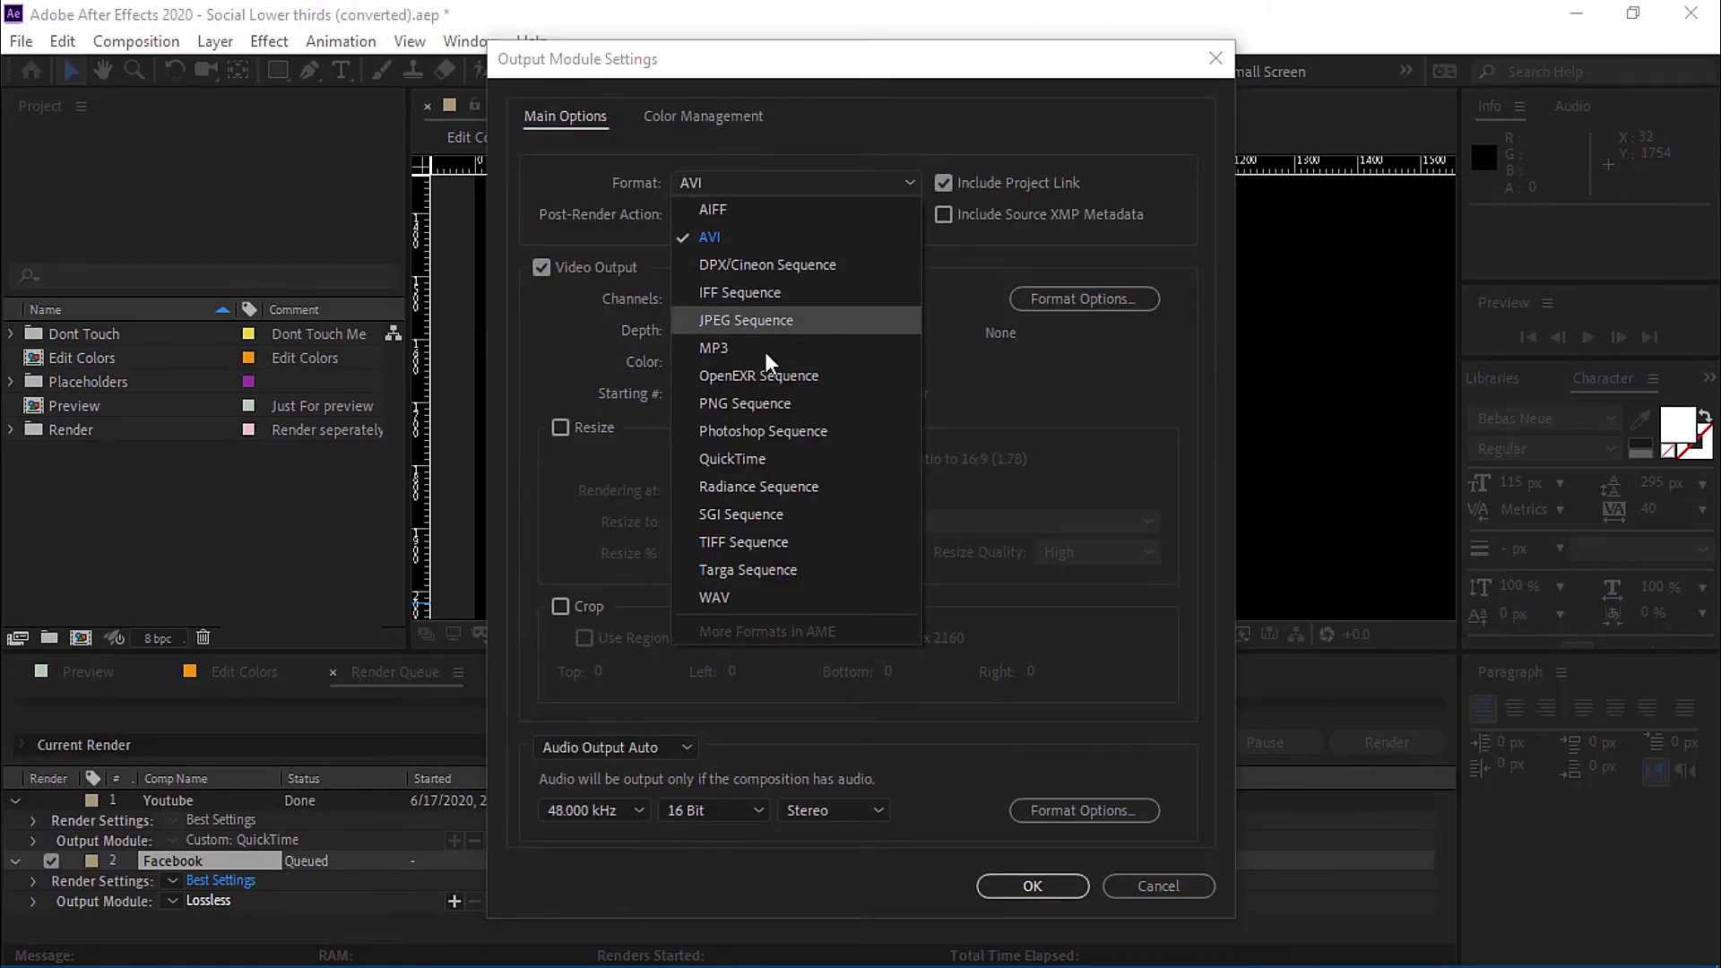
{"action": "left_click", "coordinate": [764, 458]}
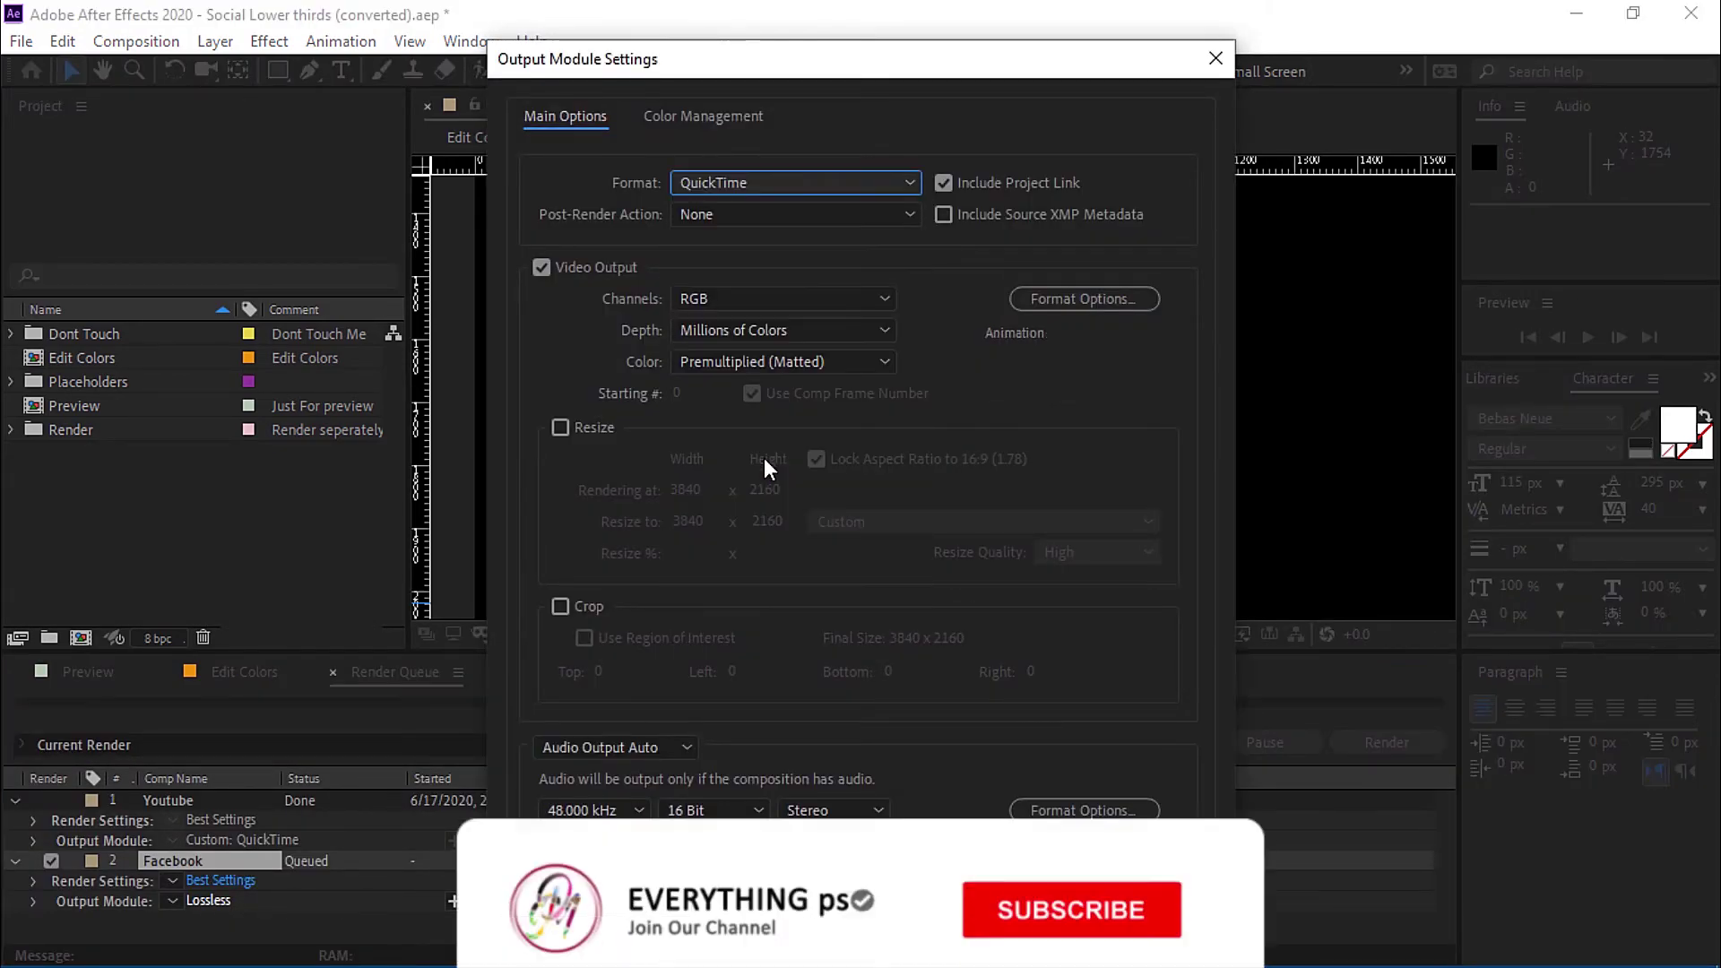
{"action": "left_click", "coordinate": [858, 296]}
{"action": "left_click", "coordinate": [751, 381]}
{"action": "left_click", "coordinate": [560, 427]}
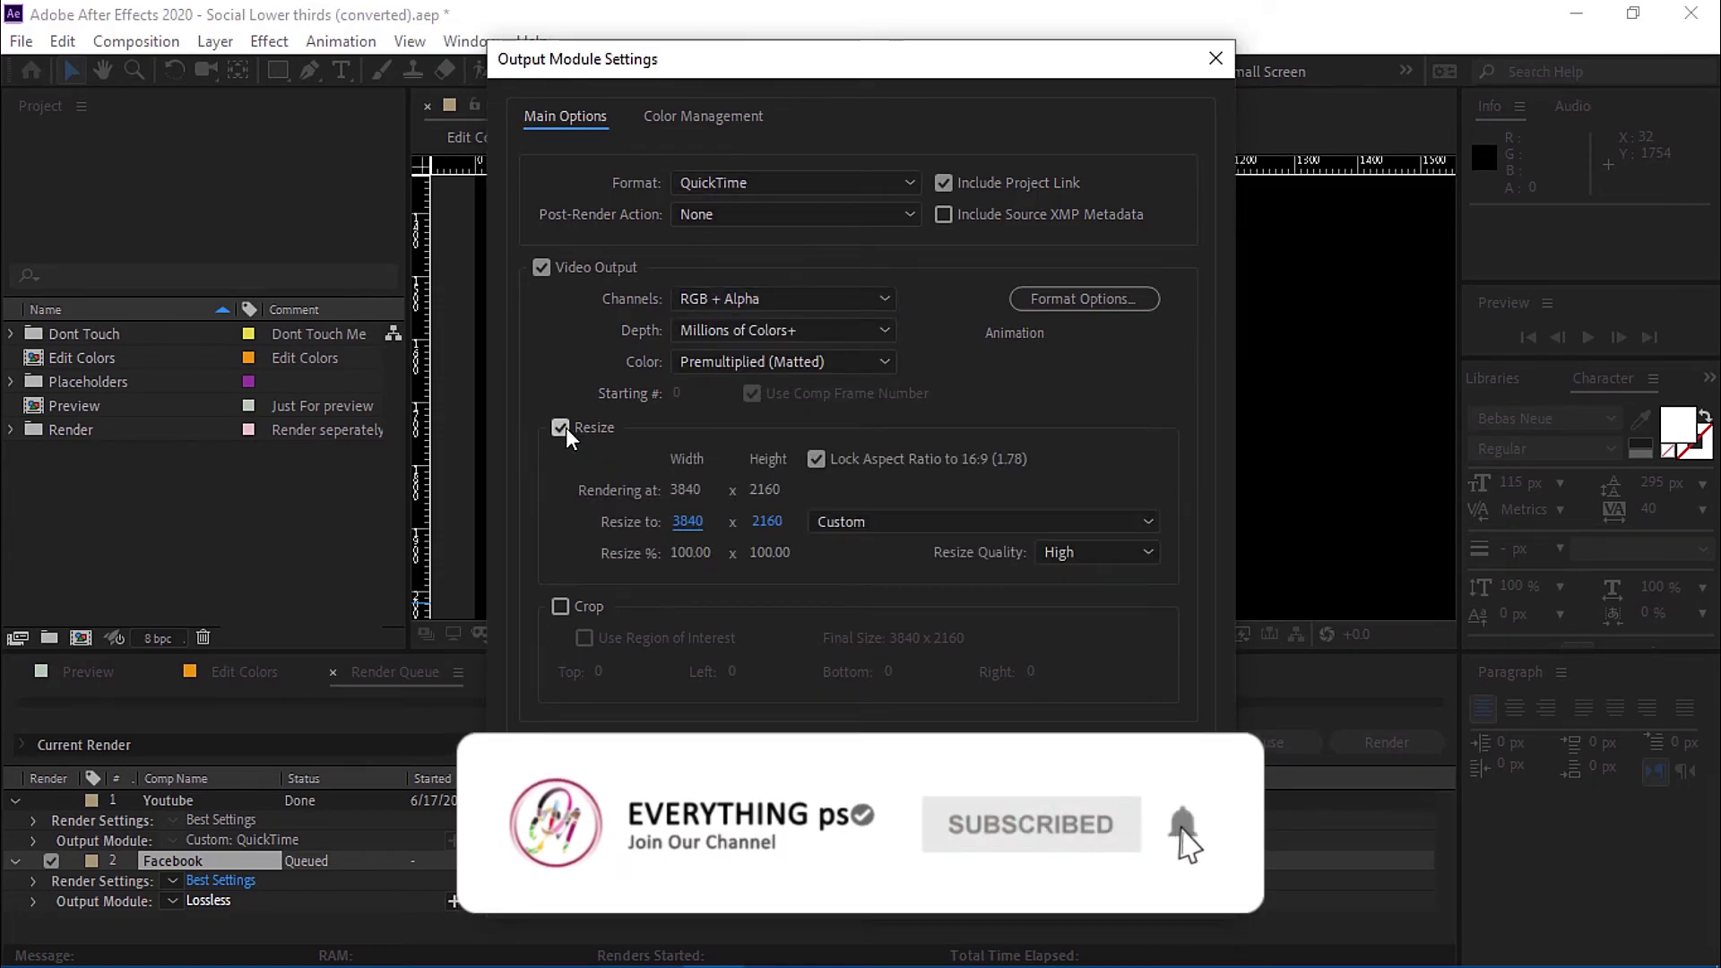
{"action": "left_click", "coordinate": [688, 521]}
{"action": "type", "text": "1920"}
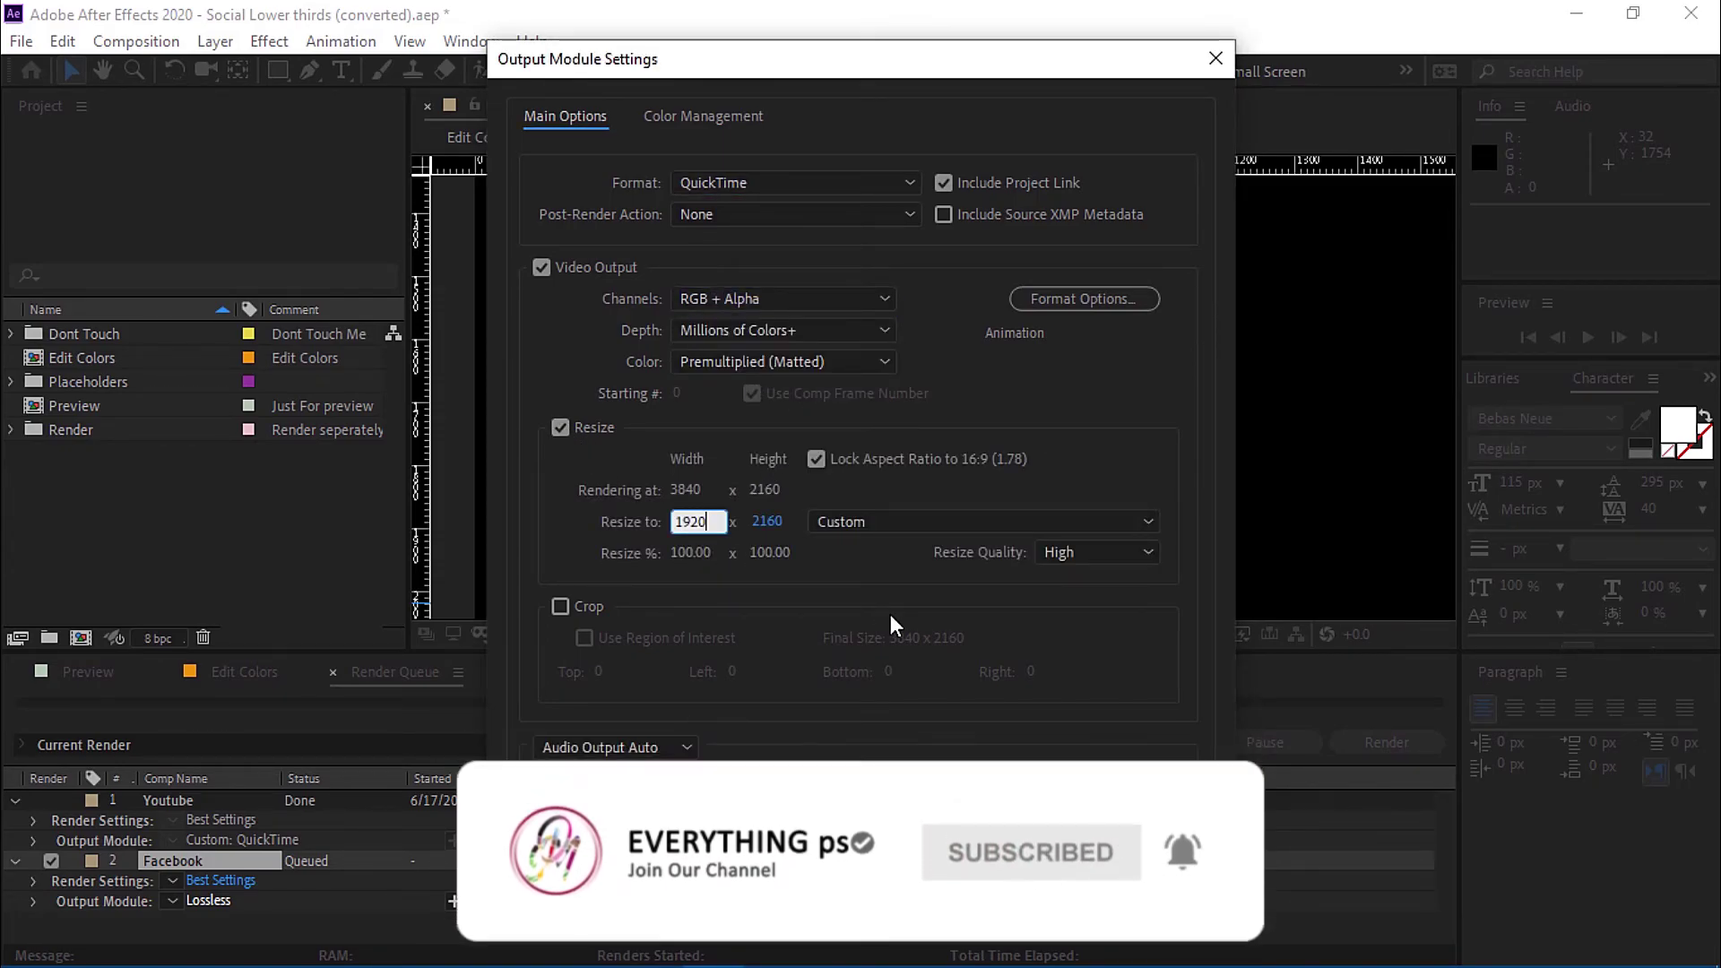
{"action": "left_click", "coordinate": [878, 549]}
{"action": "left_click", "coordinate": [1010, 893]}
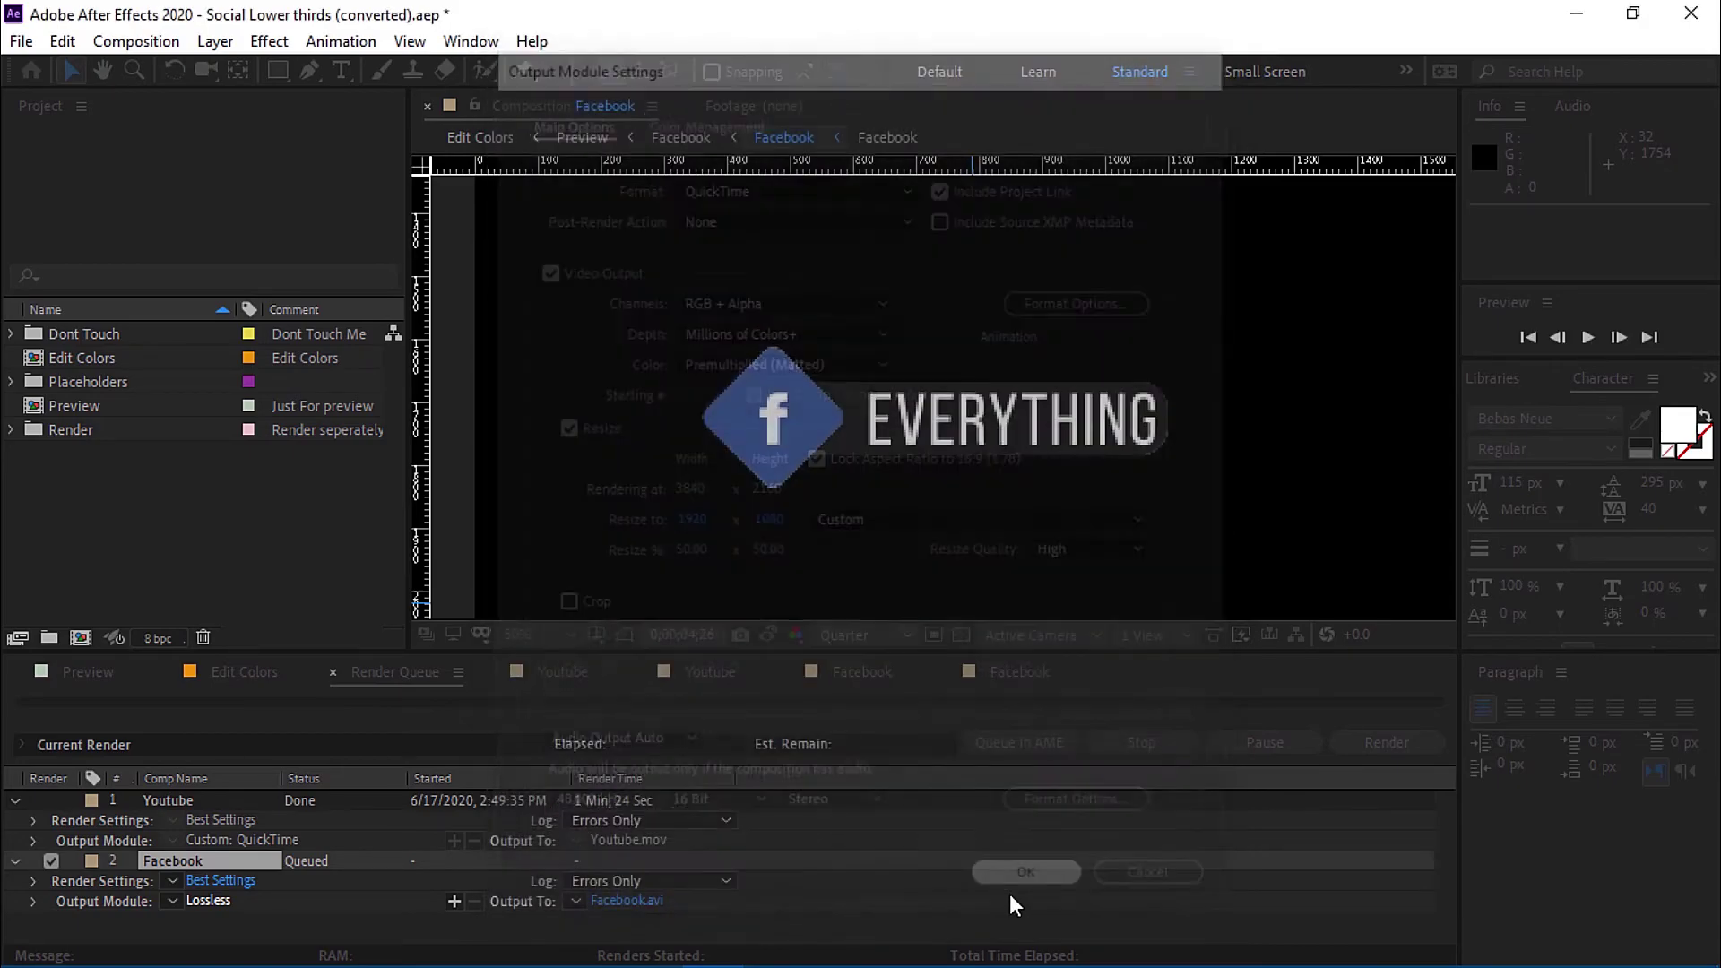